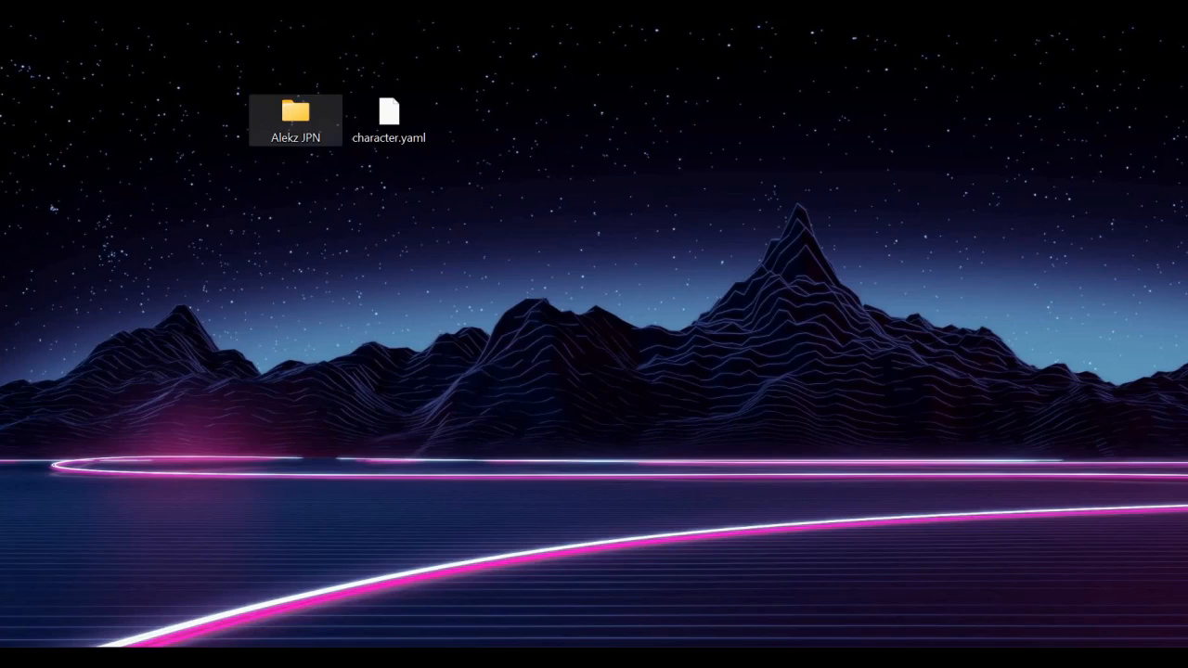
Open the Alekz JPN folder and examine its voicebank subfolders, images and text files, and minimise it
double_click(295, 118)
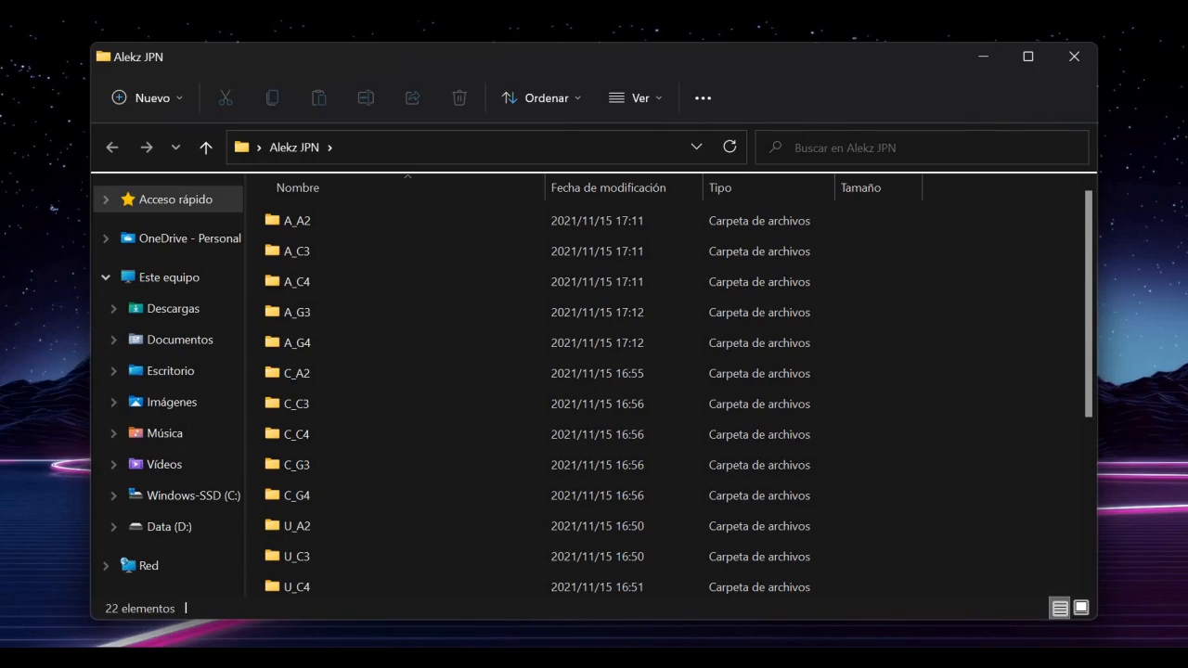
scroll(649, 390, "down", 3)
scroll(649, 390, "up", 3)
scroll(844, 385, "down", 3)
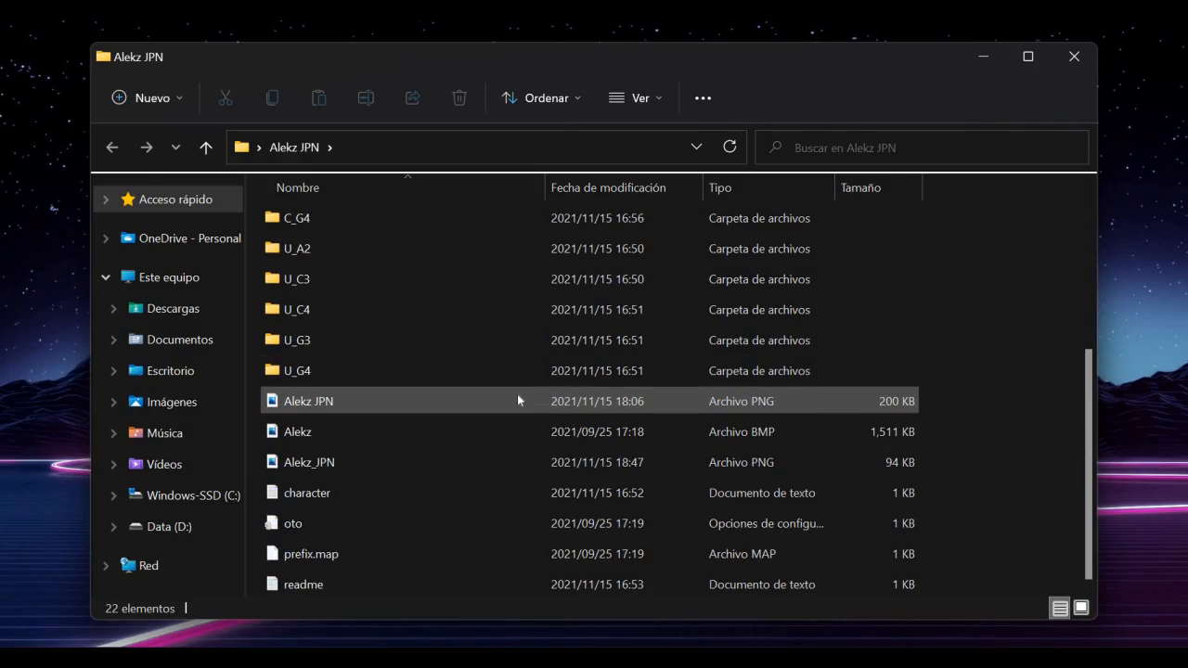
mouse_move(516, 393)
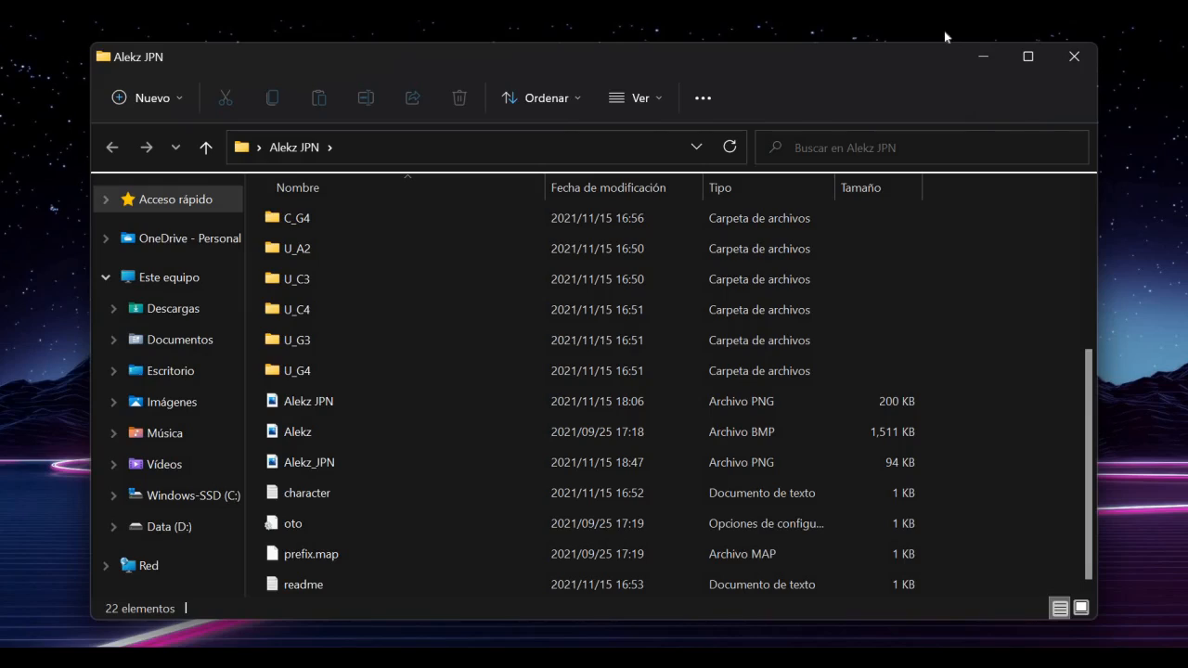
left_click(510, 583)
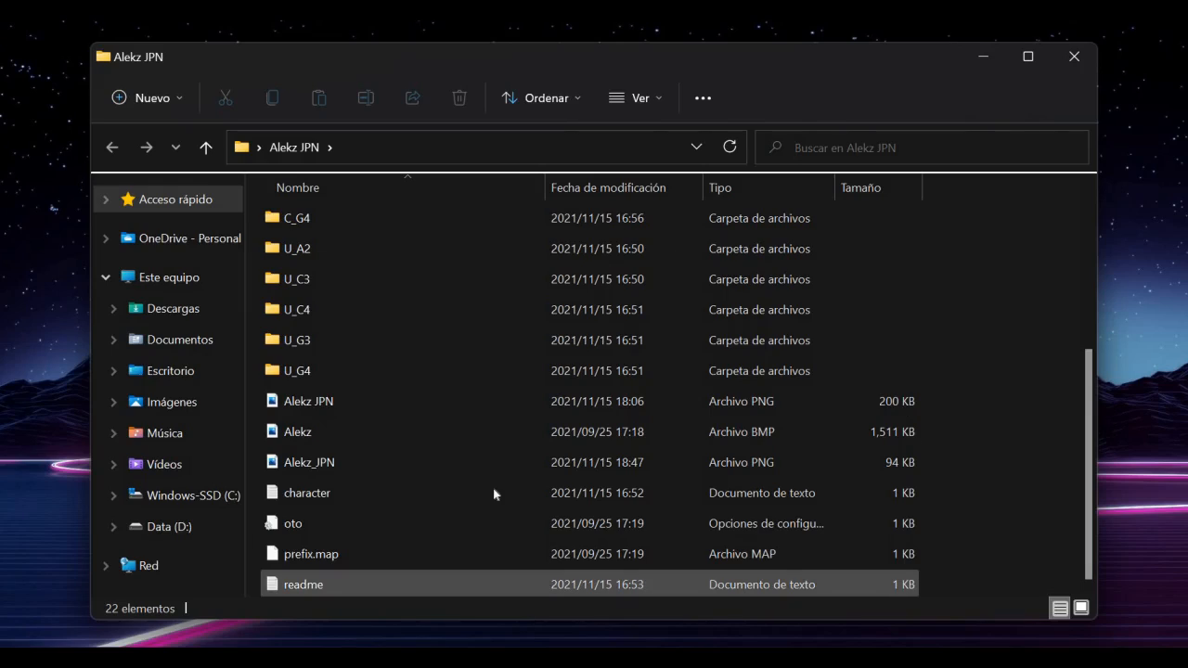
left_click(493, 489)
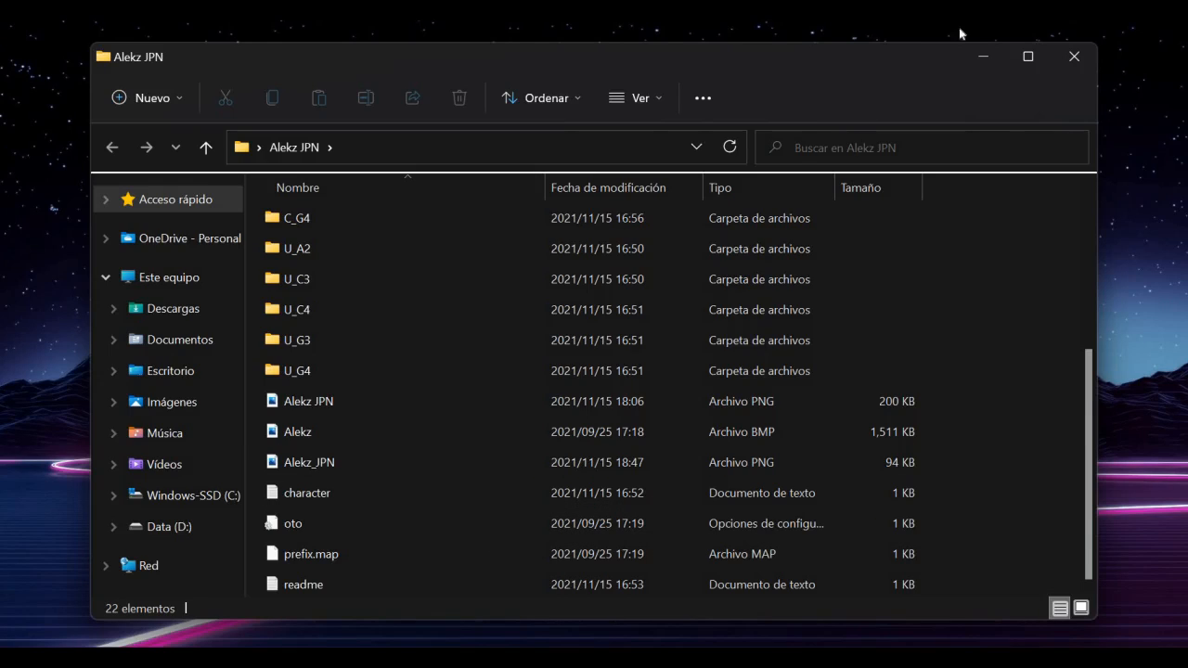
left_click(978, 56)
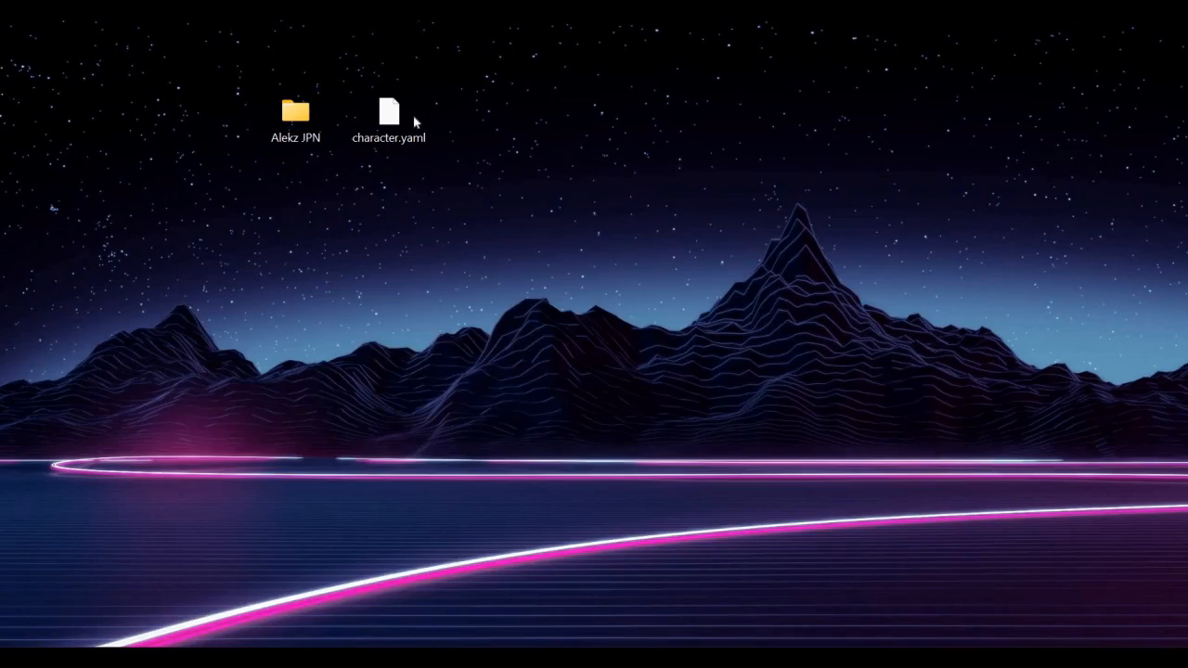
left_click_drag(454, 65, 342, 174)
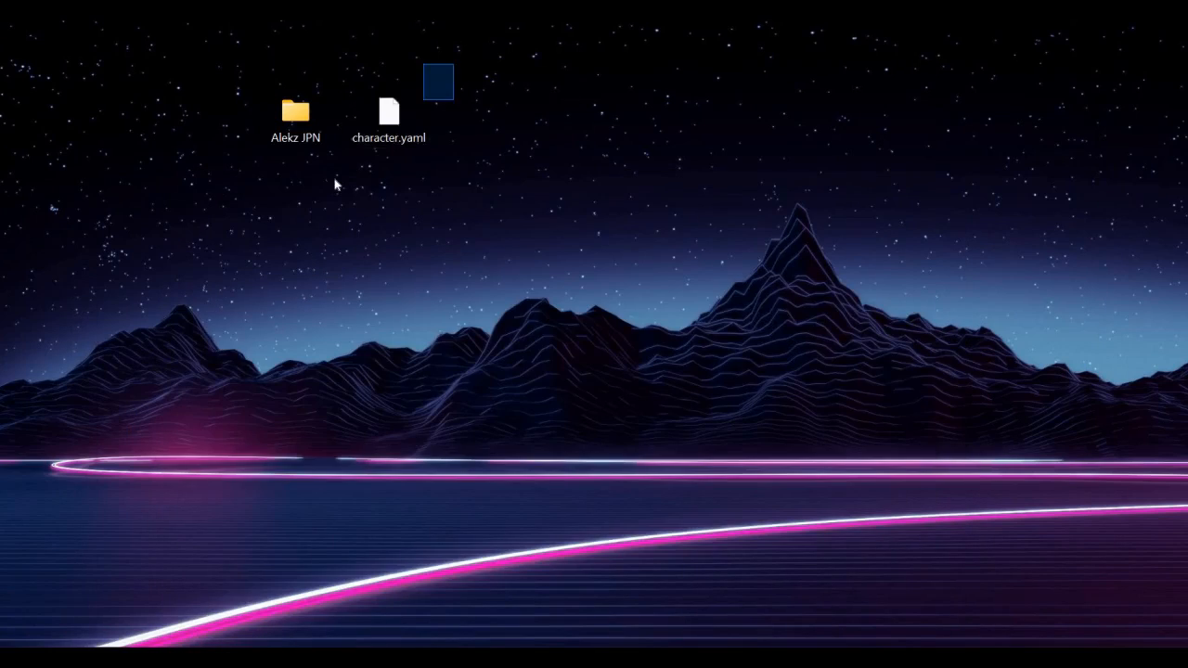
left_click(582, 107)
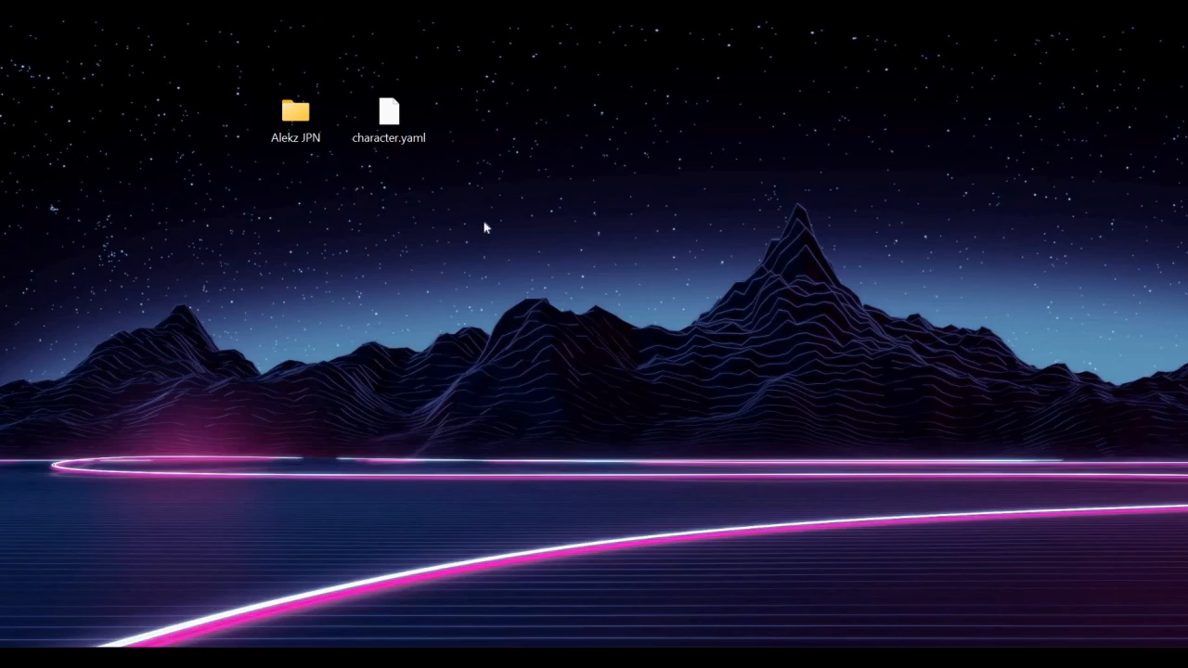
Reopen the Alekz JPN folder and select the Alekz BMP image among its files
double_click(315, 117)
scroll(484, 463, "up", 3)
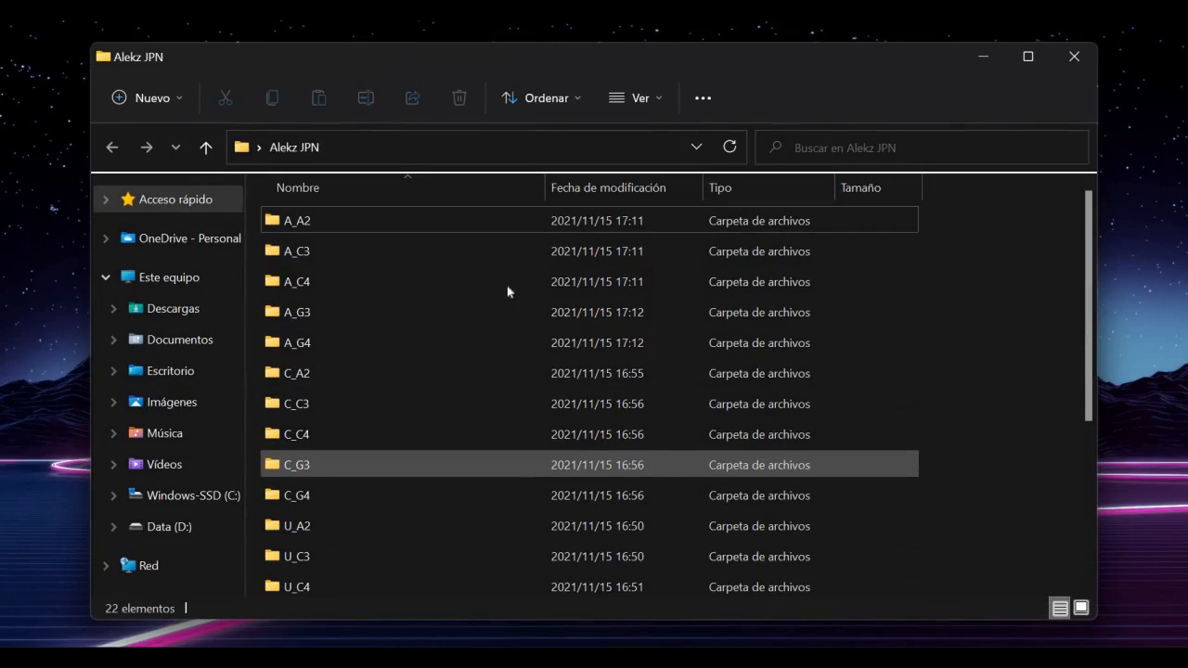
scroll(952, 411, "down", 3)
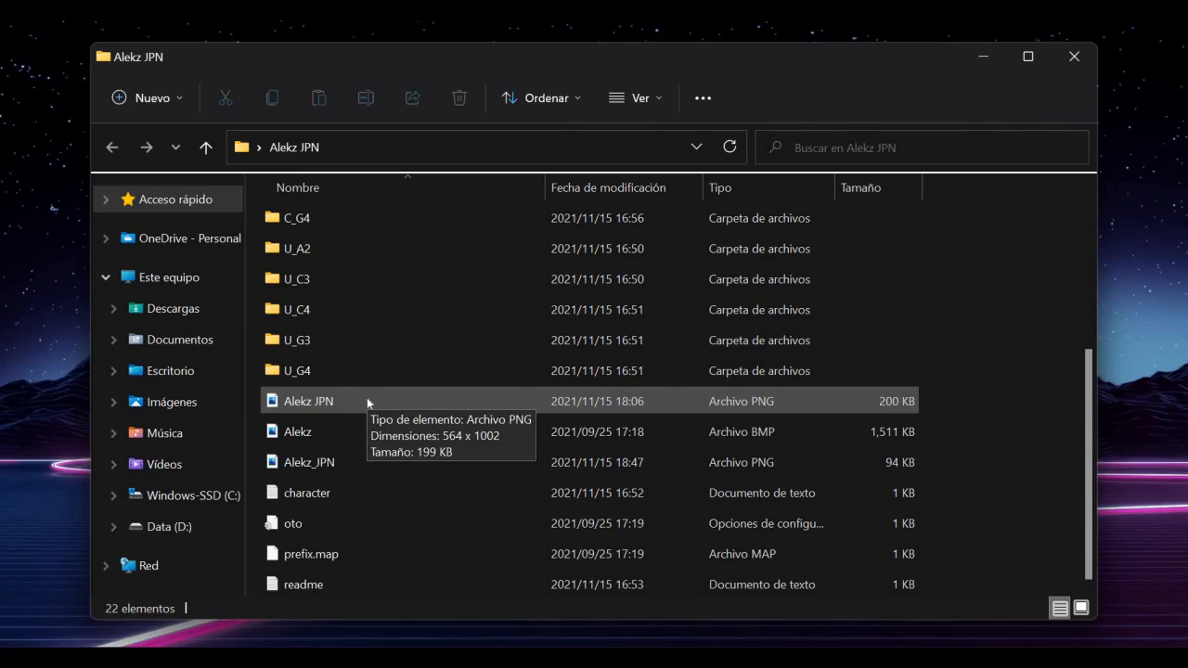
left_click(380, 430)
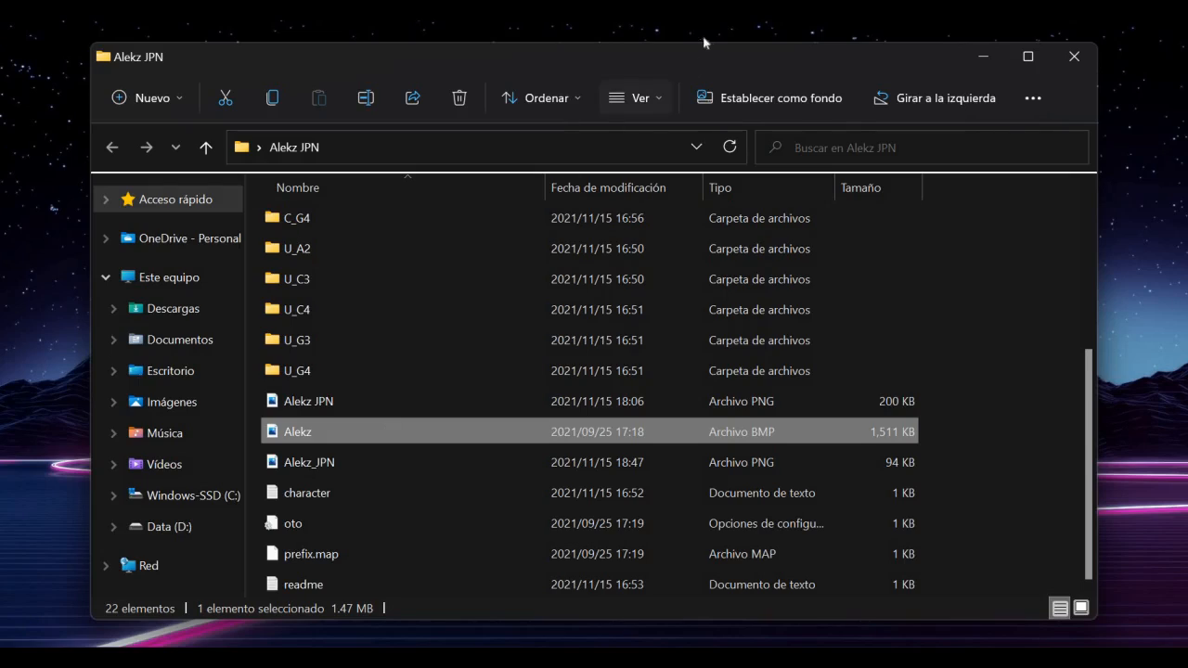
Switch to OpenUtau, add a track with the Alekz Aria singer to view its icon, and close the project without saving
left_click(710, 655)
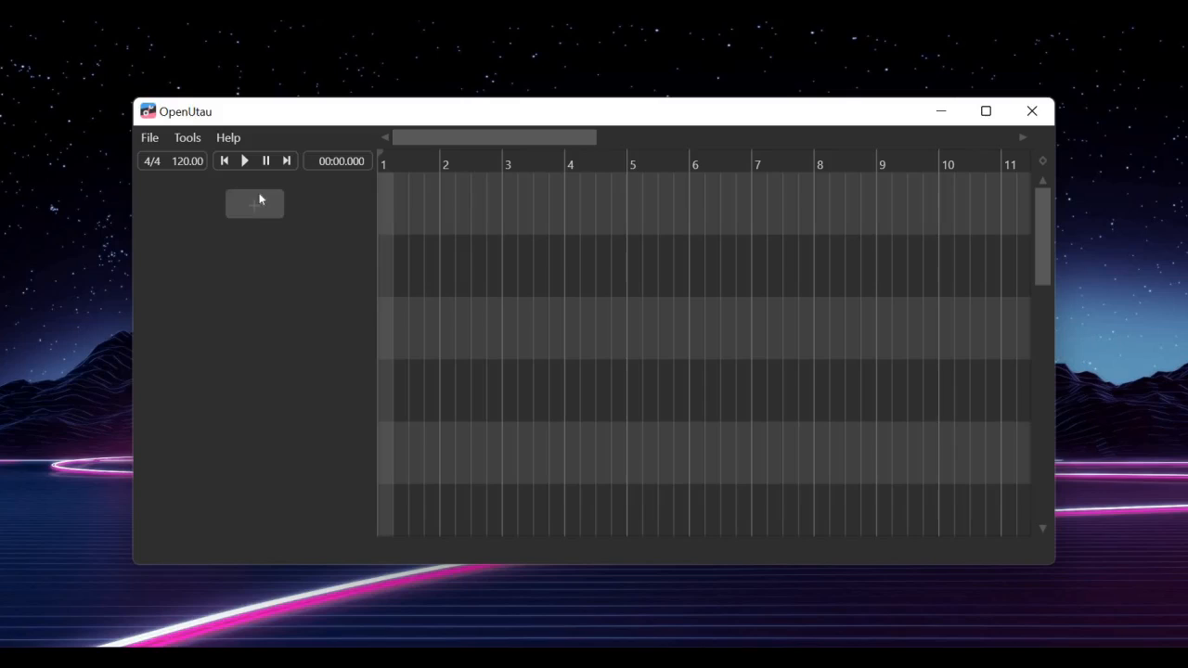
left_click(260, 204)
left_click(270, 203)
left_click(221, 206)
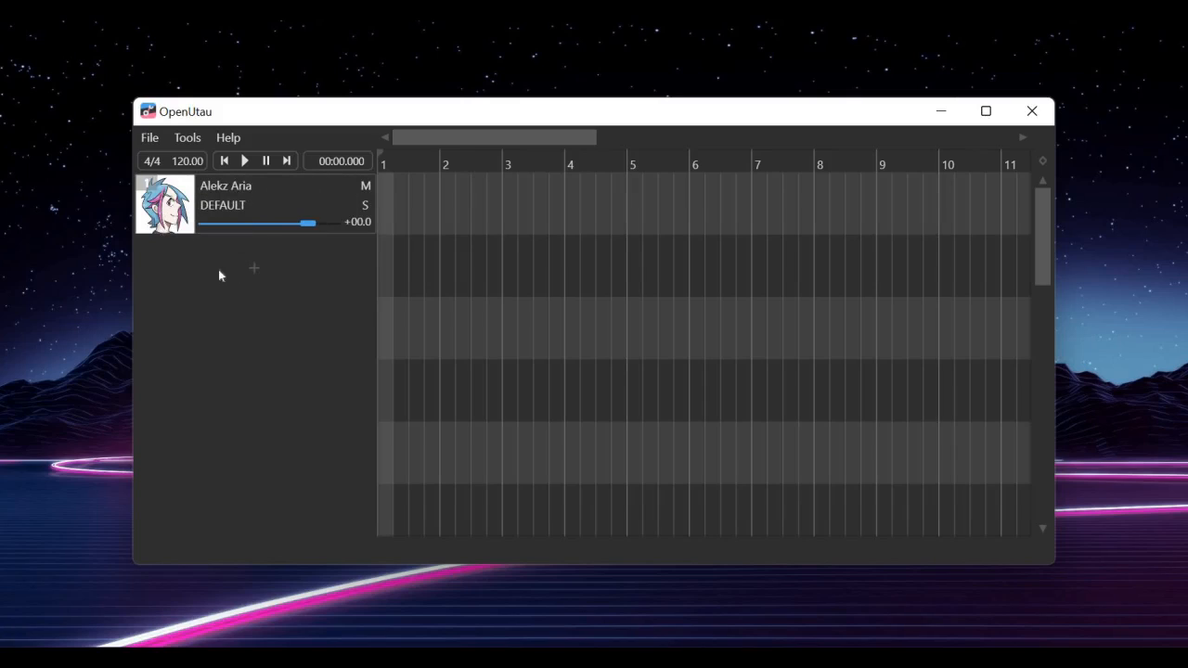
left_click(1032, 122)
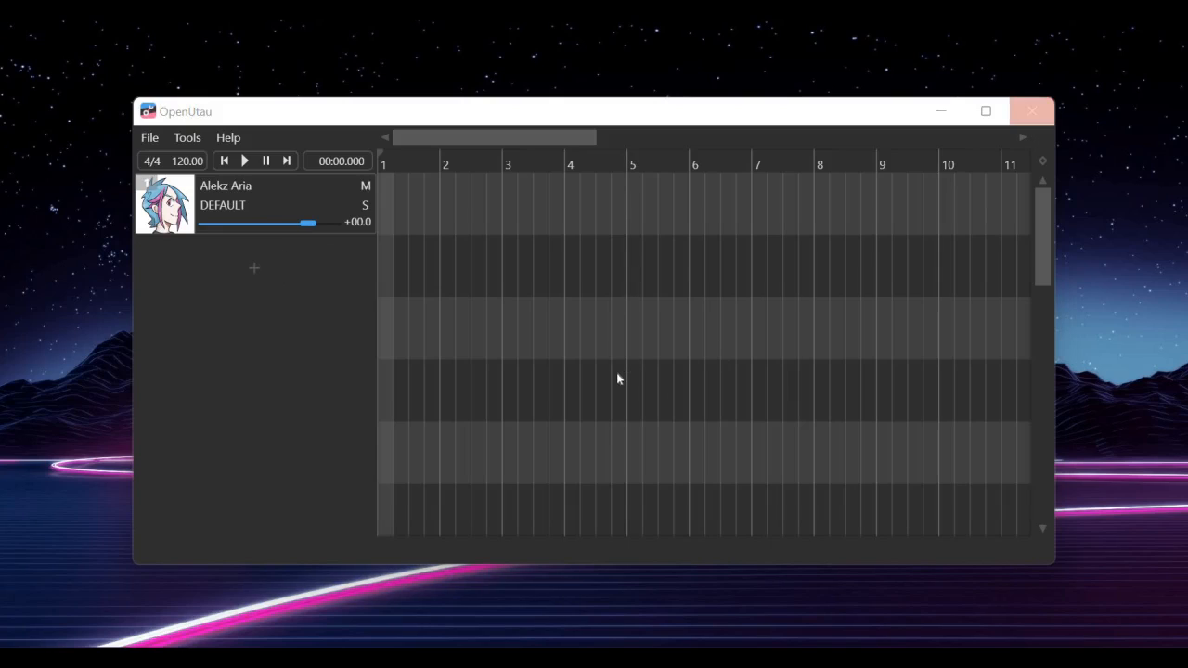
left_click(620, 397)
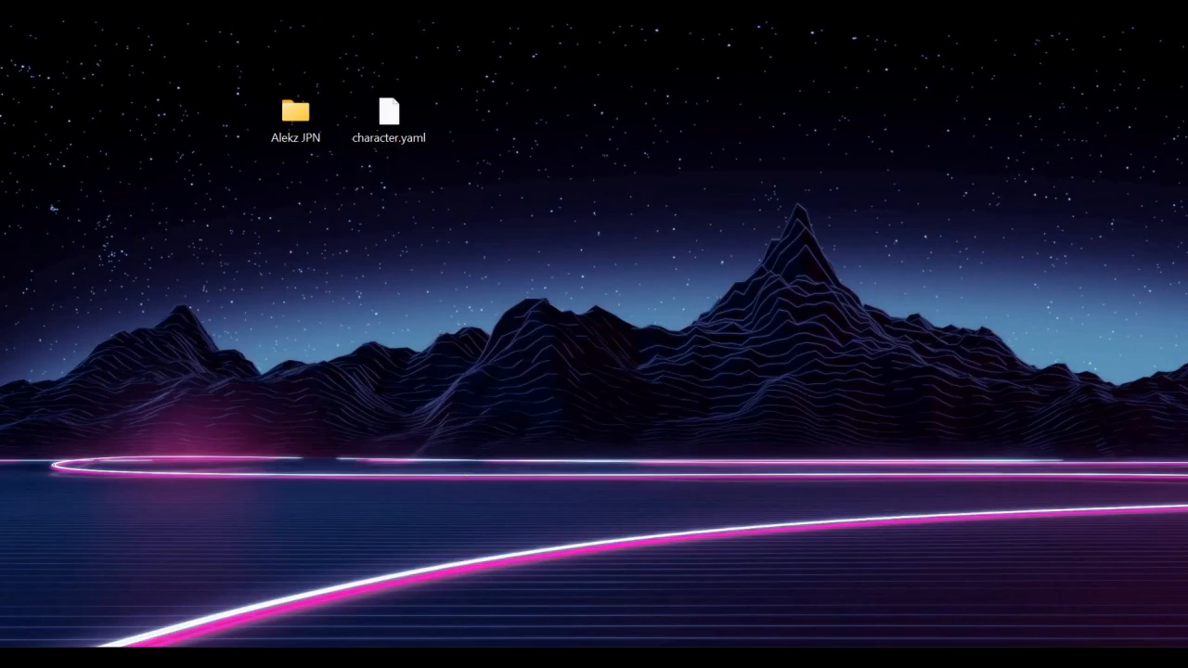
Switch to the Code Beautify YAML editor in the browser and review the text_file_encoding line
left_click(519, 657)
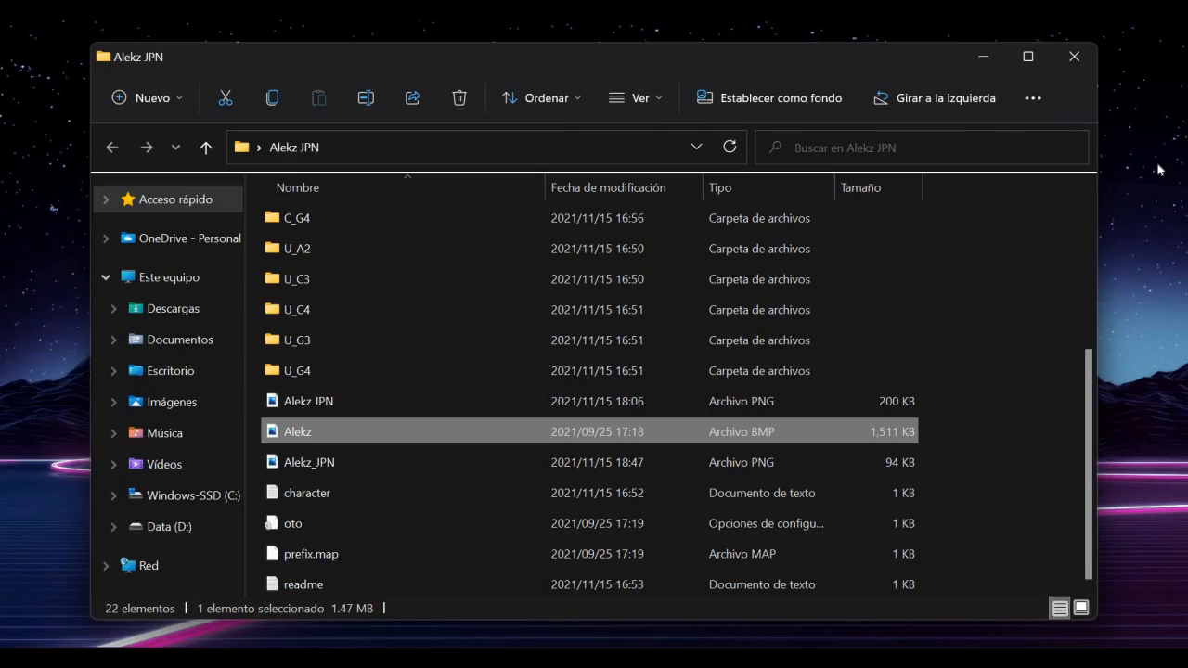
left_click(970, 55)
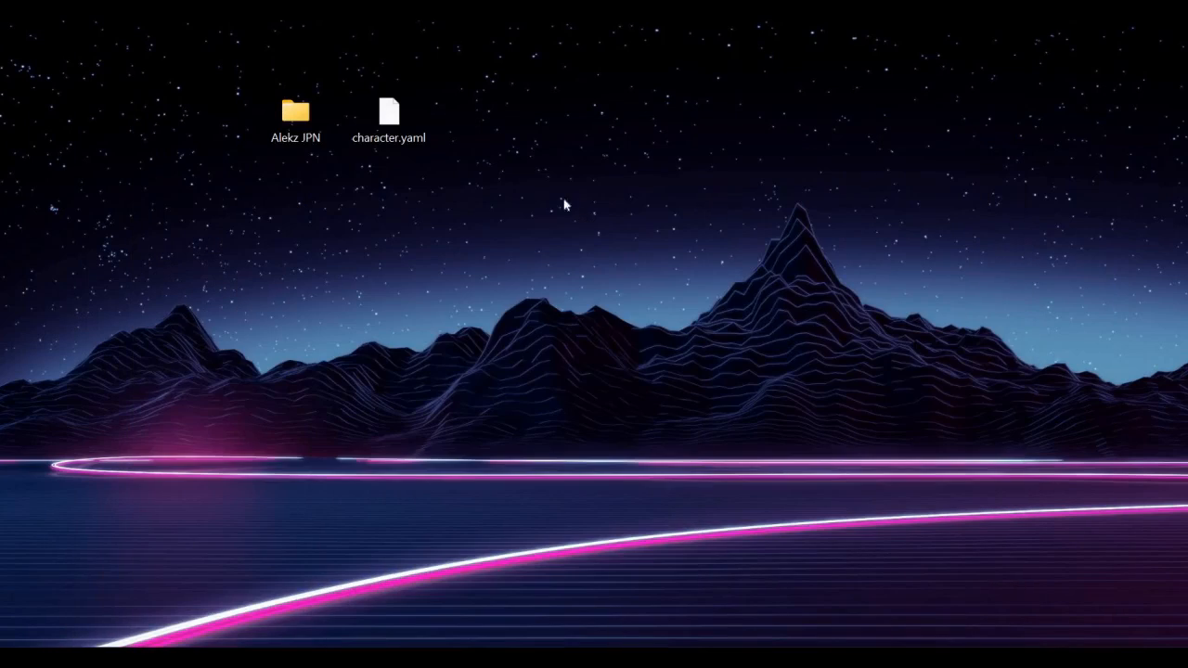
mouse_move(399, 115)
left_mouse_down()
mouse_move(401, 130)
mouse_move(395, 118)
left_mouse_up()
left_click(501, 260)
key("alt+Tab")
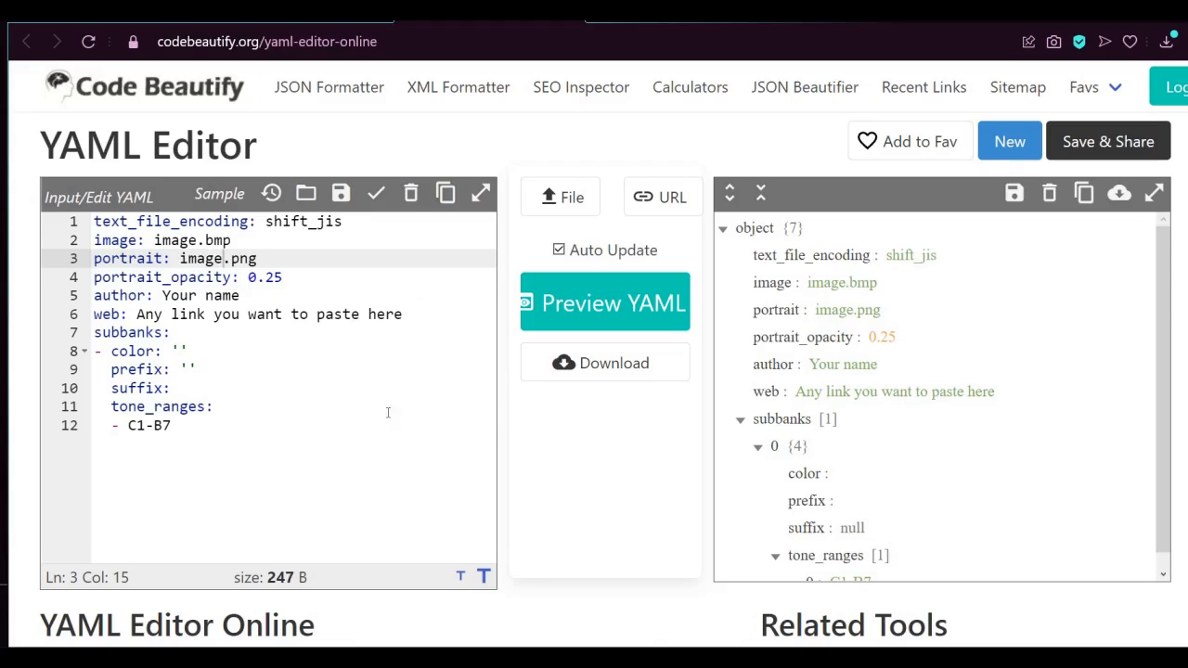
left_click(364, 453)
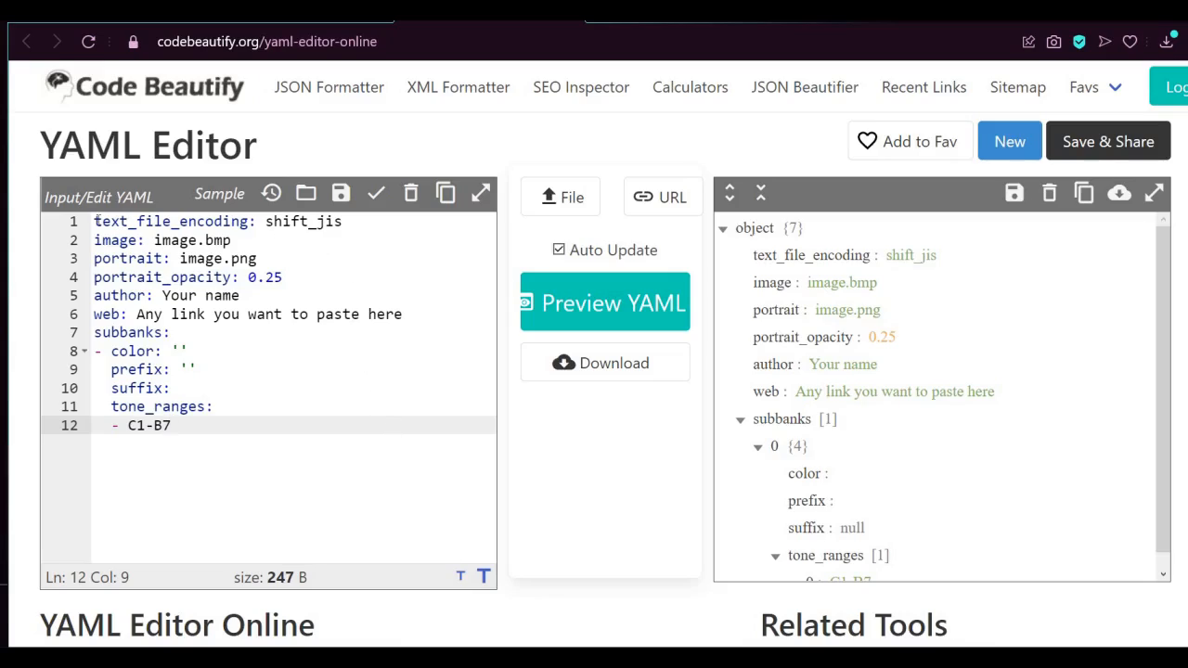
key("ctrl+Home")
left_click_drag(94, 220, 362, 228)
key("Down")
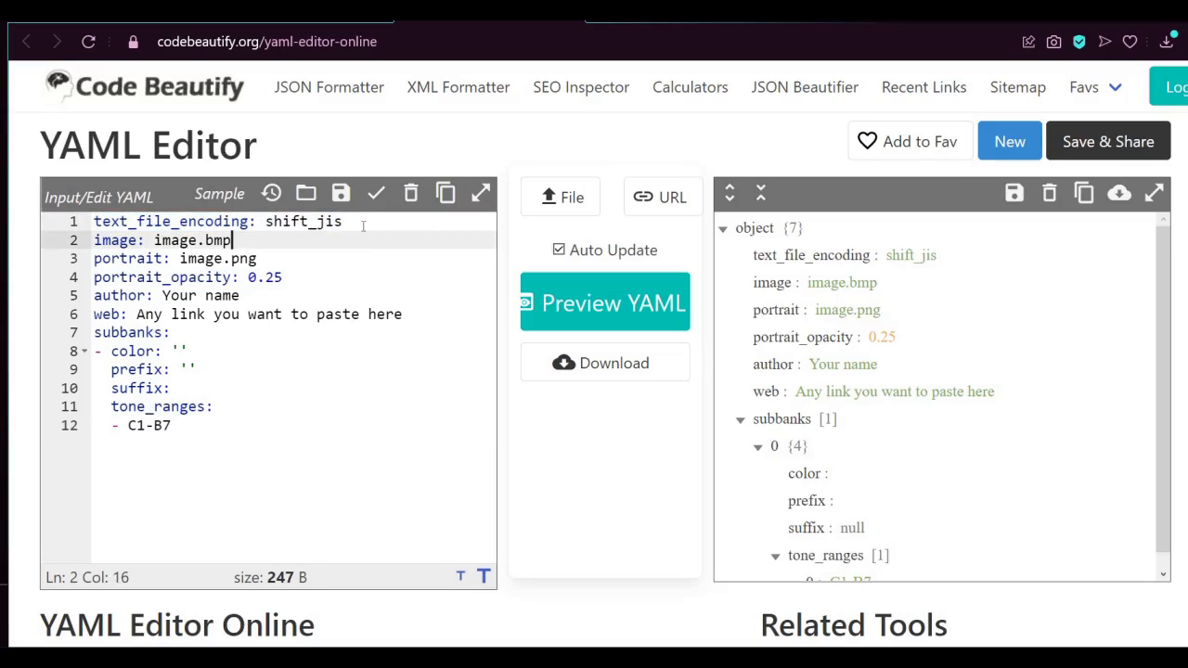
key("Up")
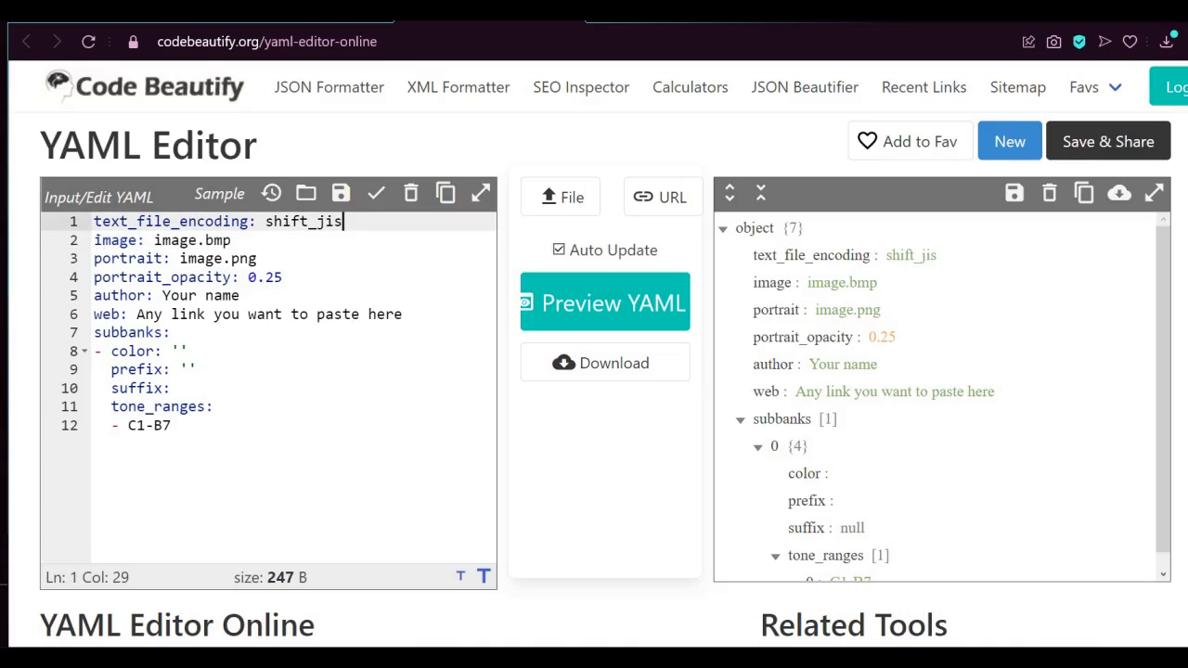
Set the image value in the YAML to Alekz.bmp
left_click_drag(93, 240, 144, 240)
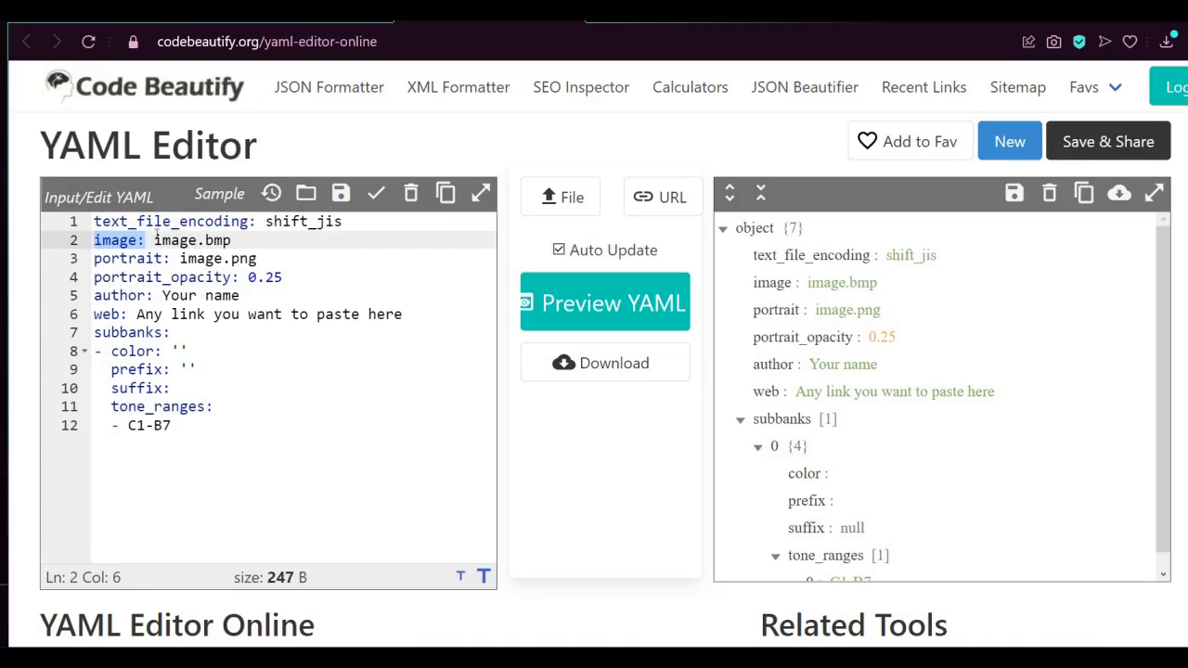
left_click(154, 239)
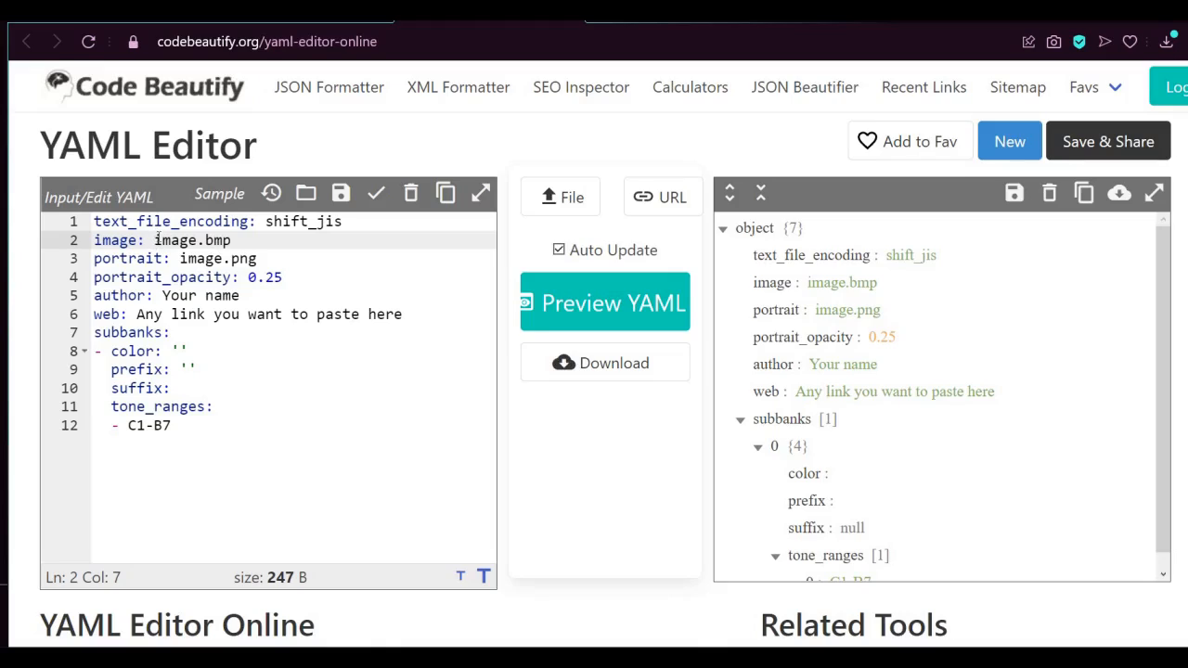
key("shift+Right")
key("shift+Right")
key("shift+Right")
key("shift+Right")
key("shift+Right")
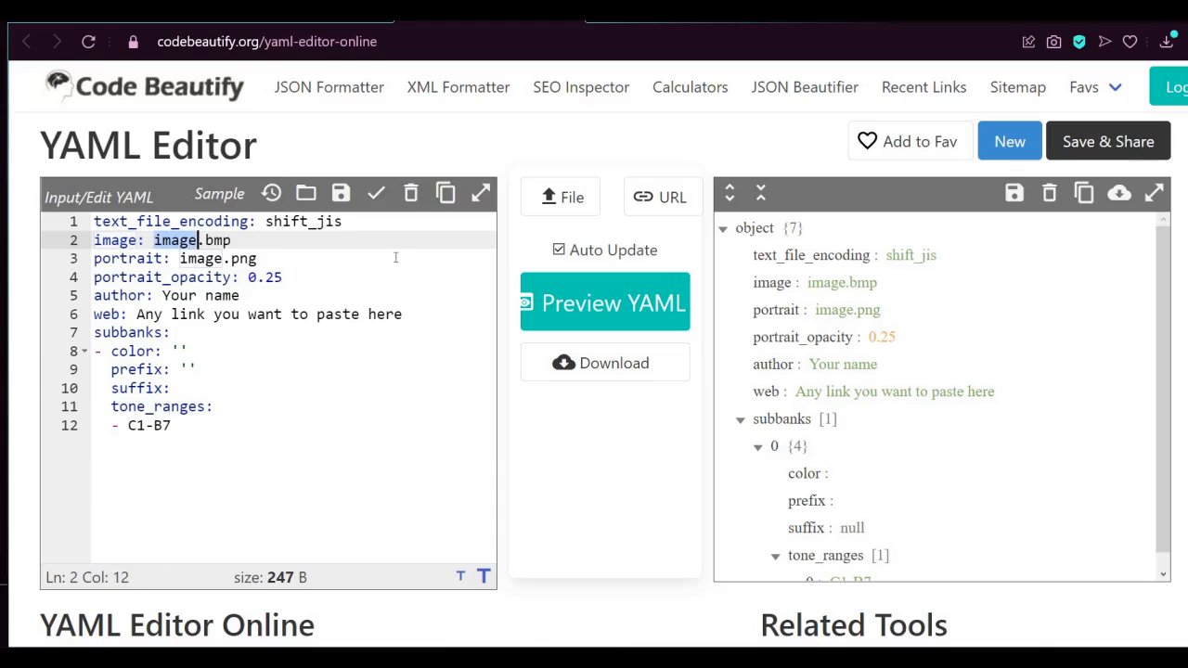
type("alekz")
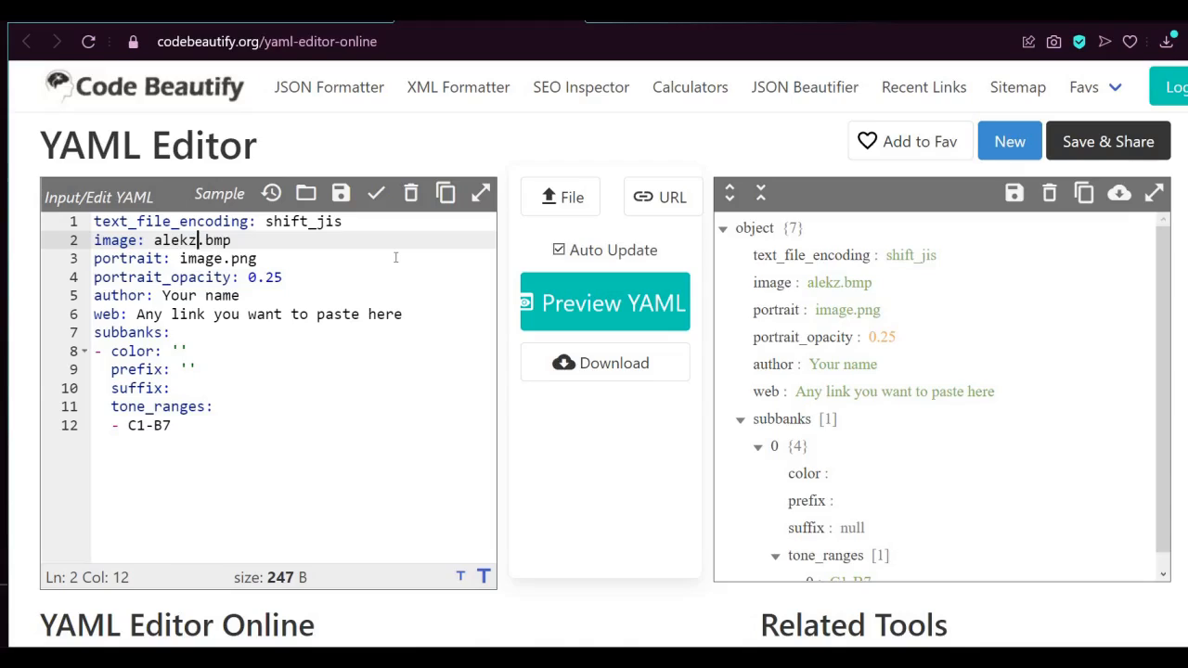
key("Left")
key("Left")
key("Left")
key("BackSpace")
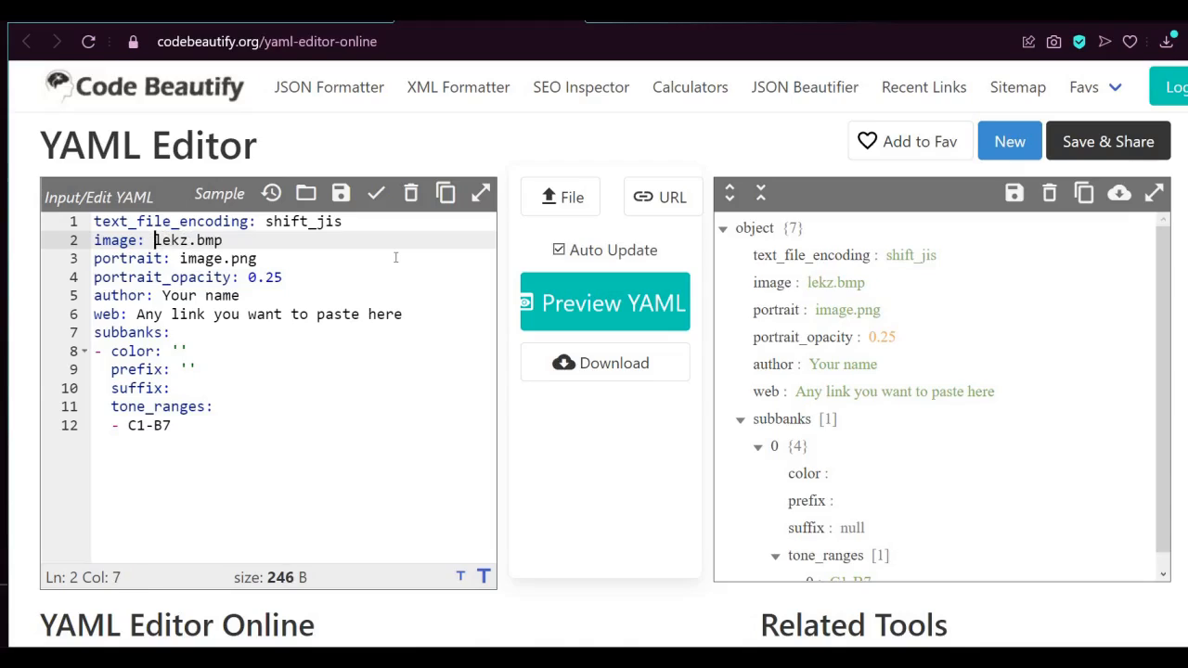
type("A")
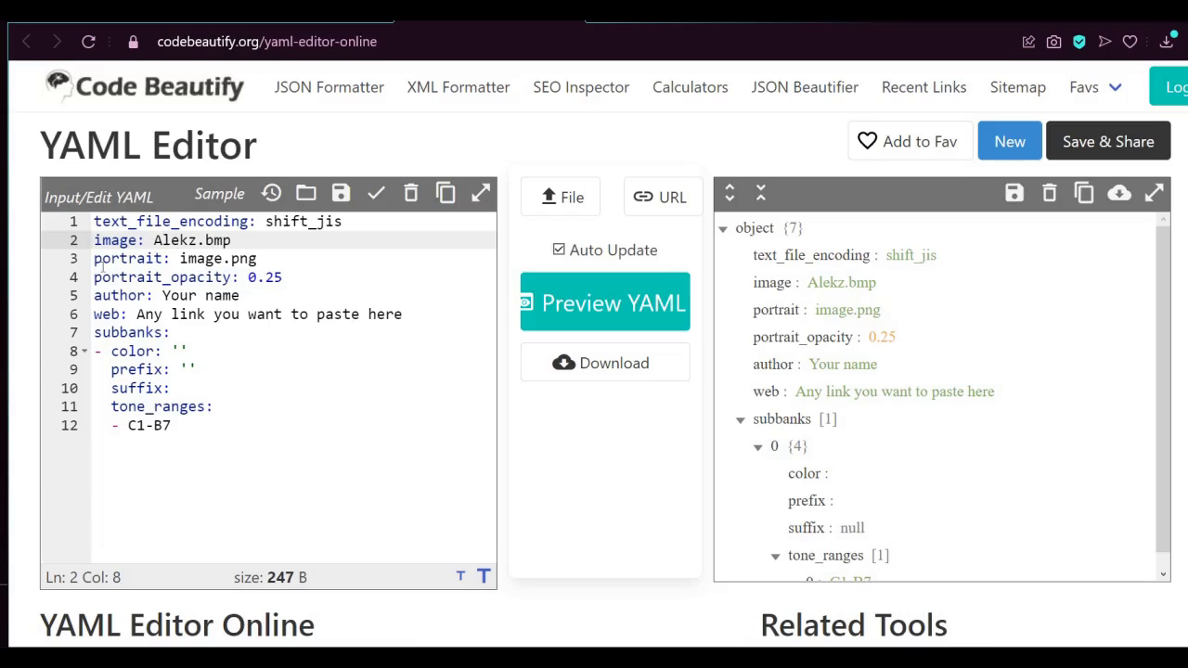
Set the portrait value in the YAML to Alekz_JPN.png
left_click_drag(95, 259, 170, 259)
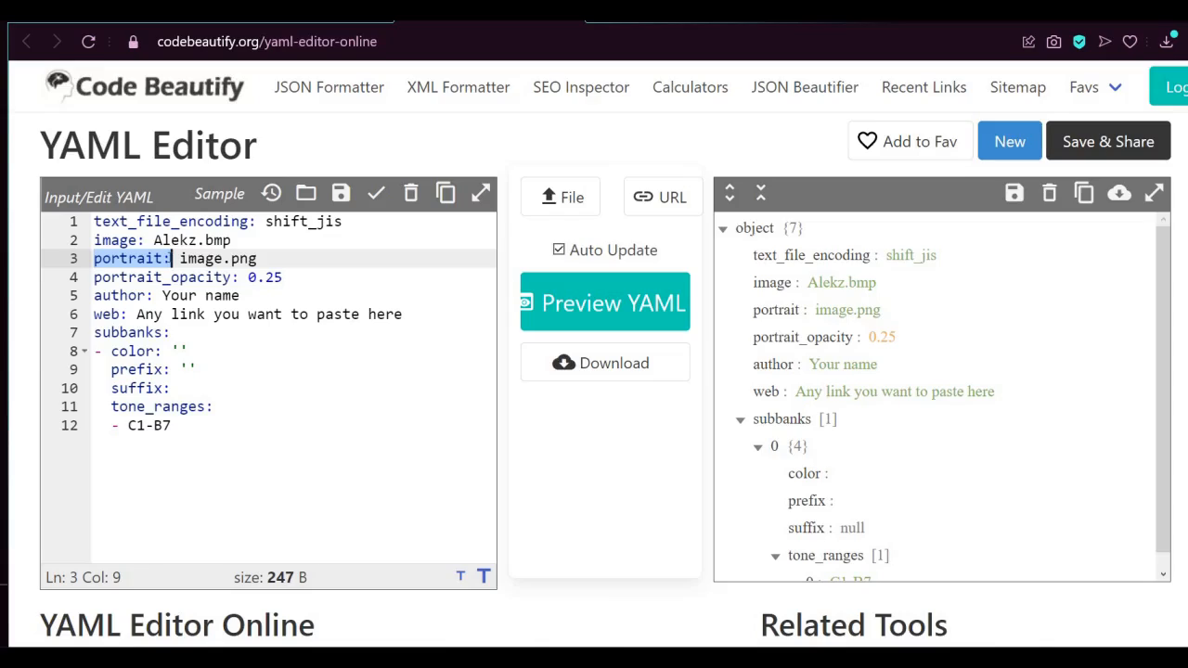
left_click(275, 251)
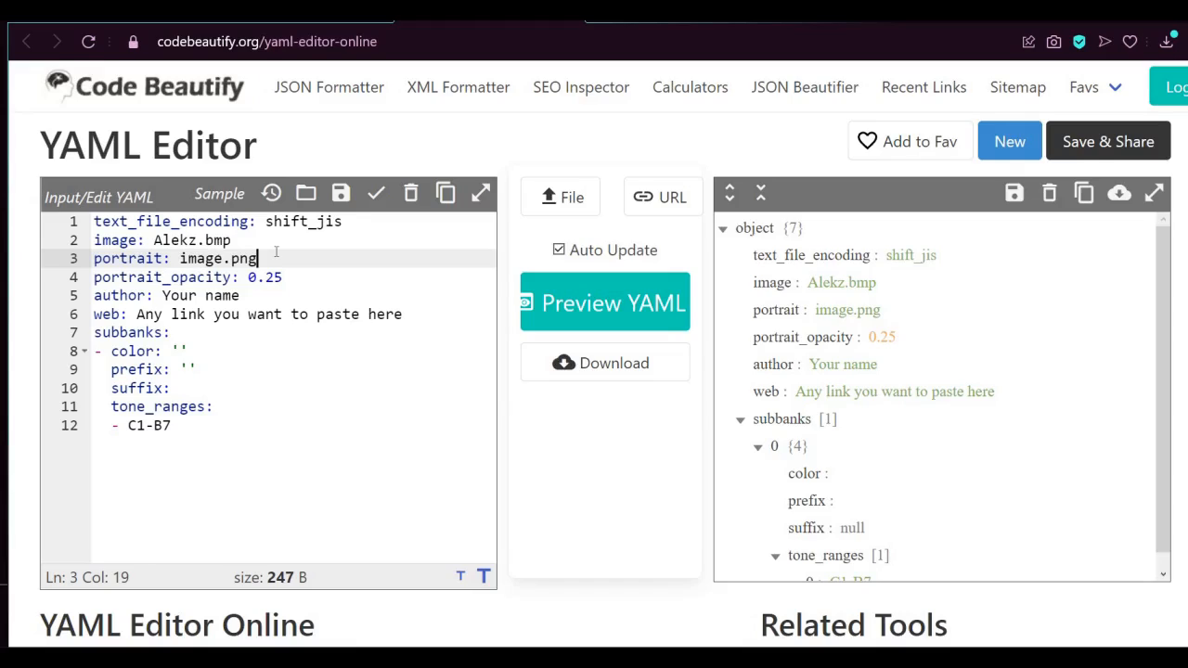
key("Left")
key("Left")
key("Left")
key("Left")
key("BackSpace")
key("BackSpace")
key("BackSpace")
key("BackSpace")
key("BackSpace")
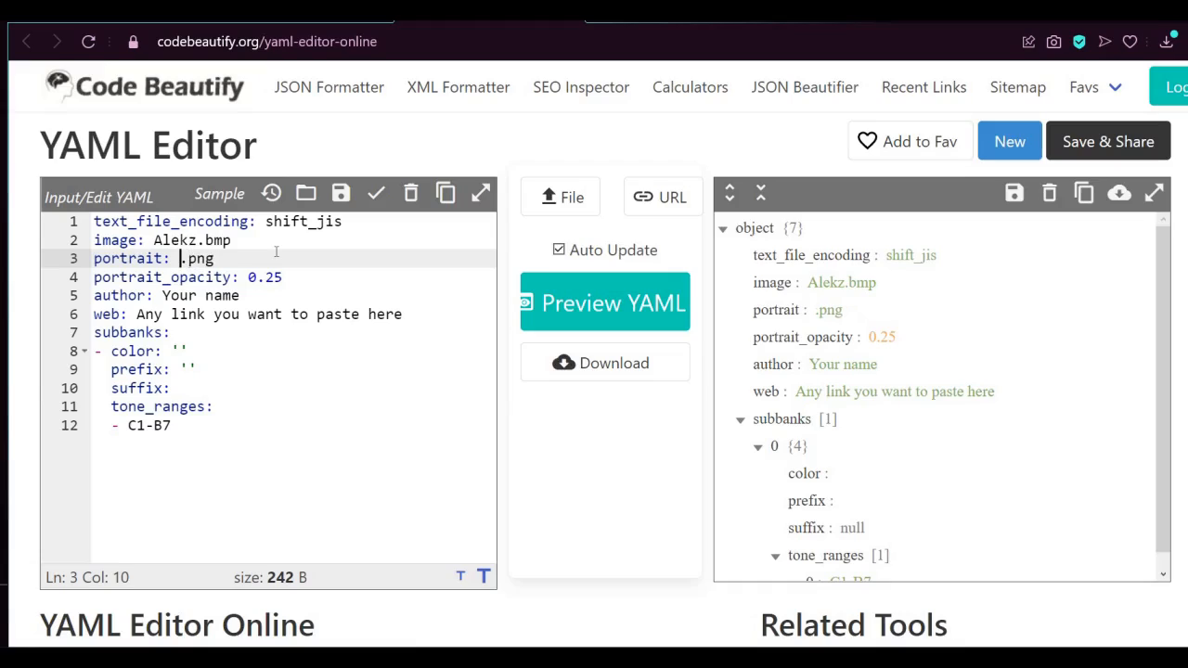
type("Alkez")
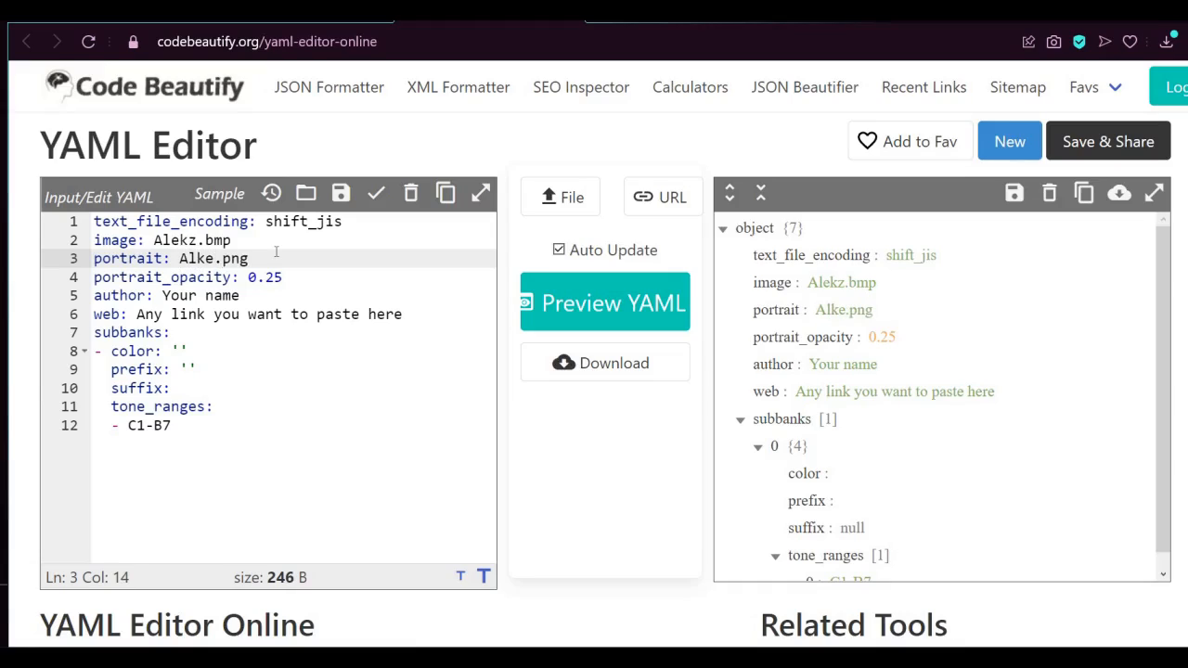
key("BackSpace")
key("BackSpace")
key("BackSpace")
type("ekz_")
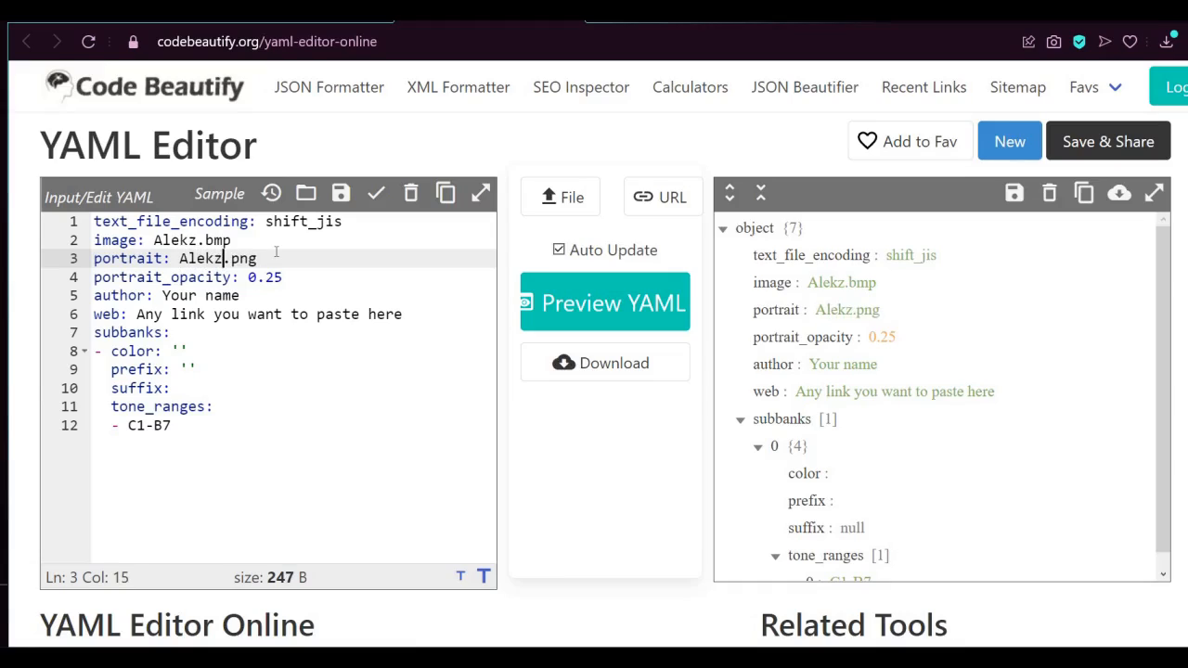
type("JPN")
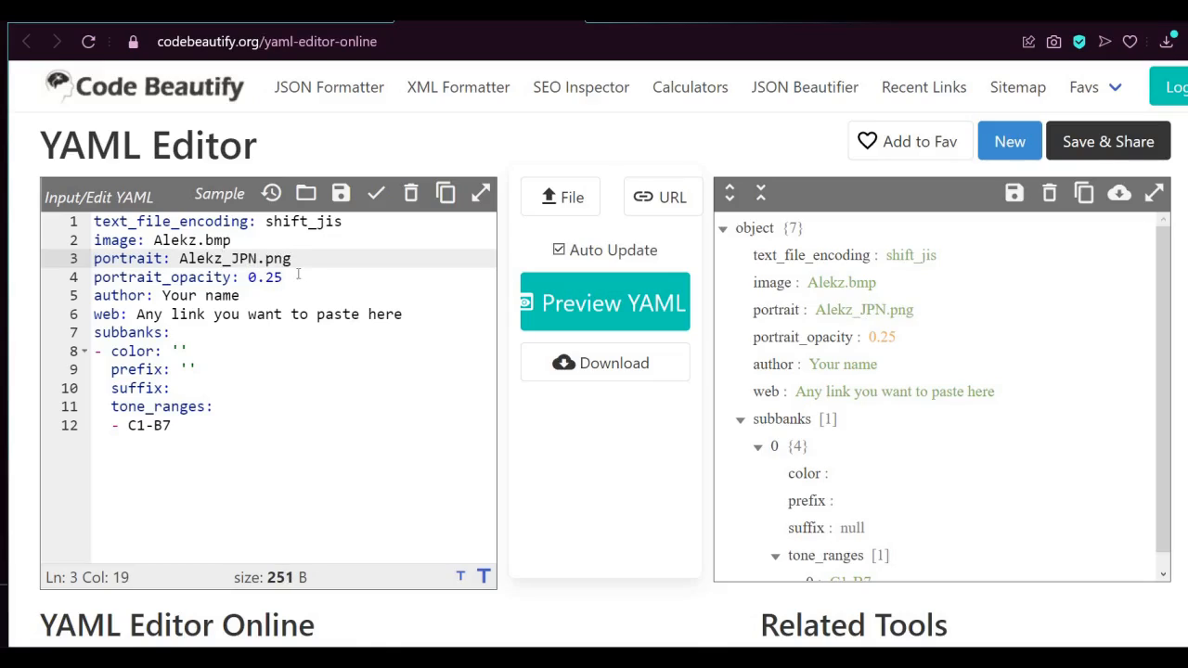
Replace the author placeholder in the YAML with the voicebank author's name
left_click(297, 274)
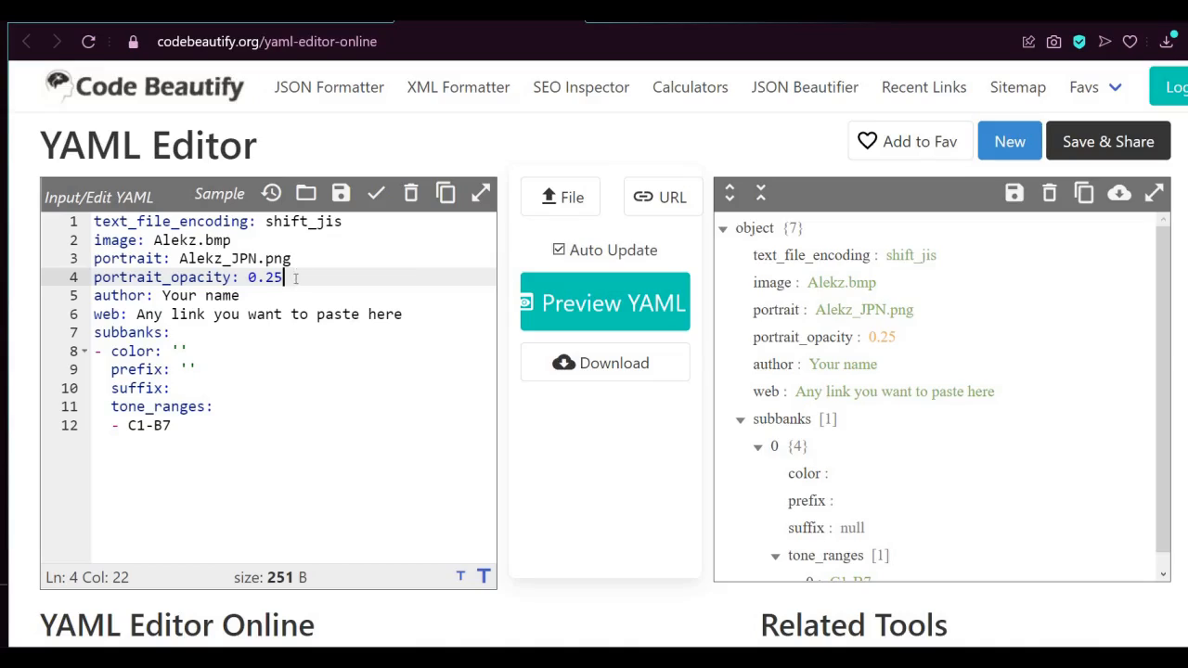
left_click(282, 294)
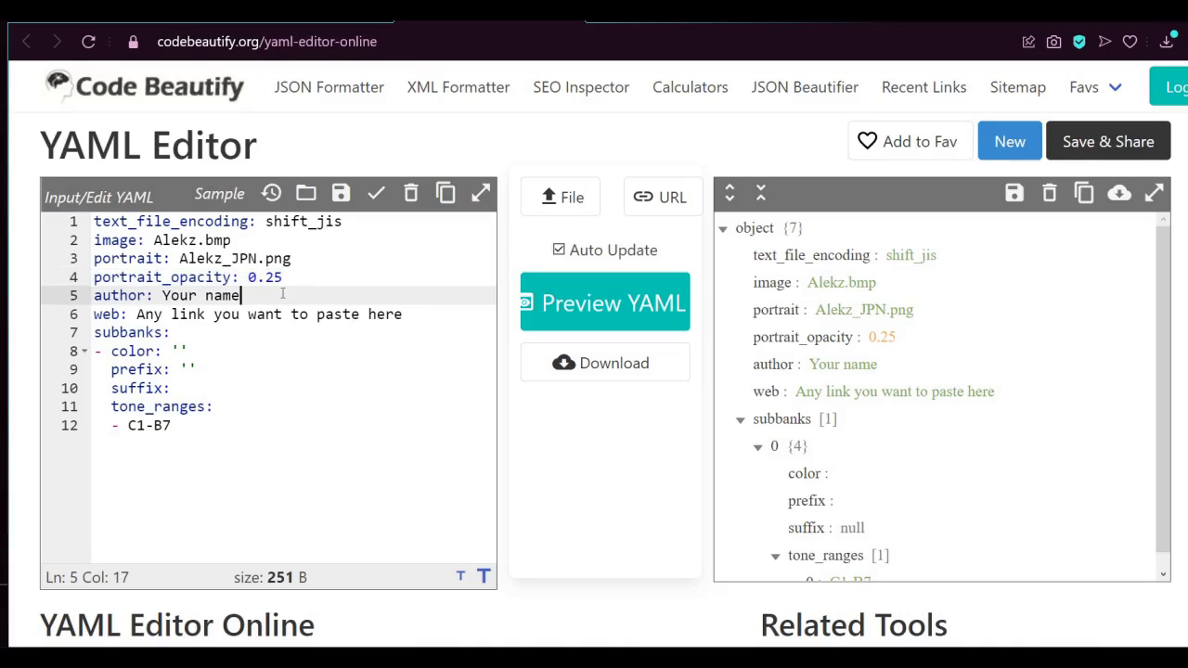
key("BackSpace")
key("BackSpace")
key("BackSpace")
key("BackSpace")
key("BackSpace")
key("BackSpace")
key("BackSpace")
key("BackSpace")
key("BackSpace")
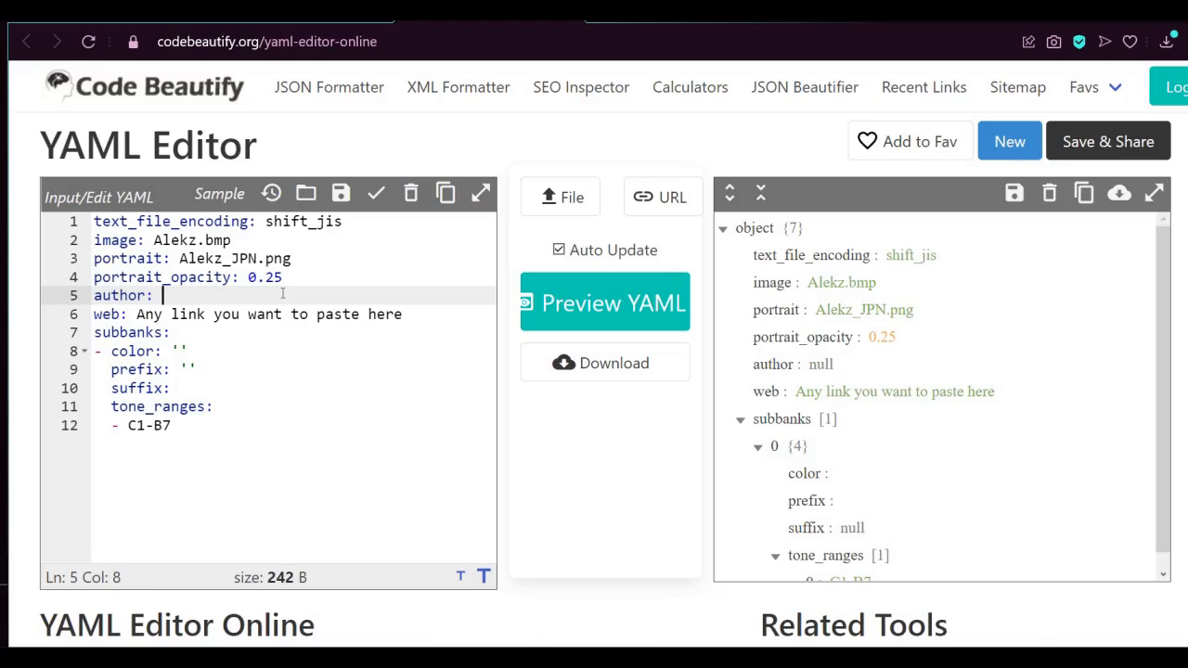
type("MrAlekz ")
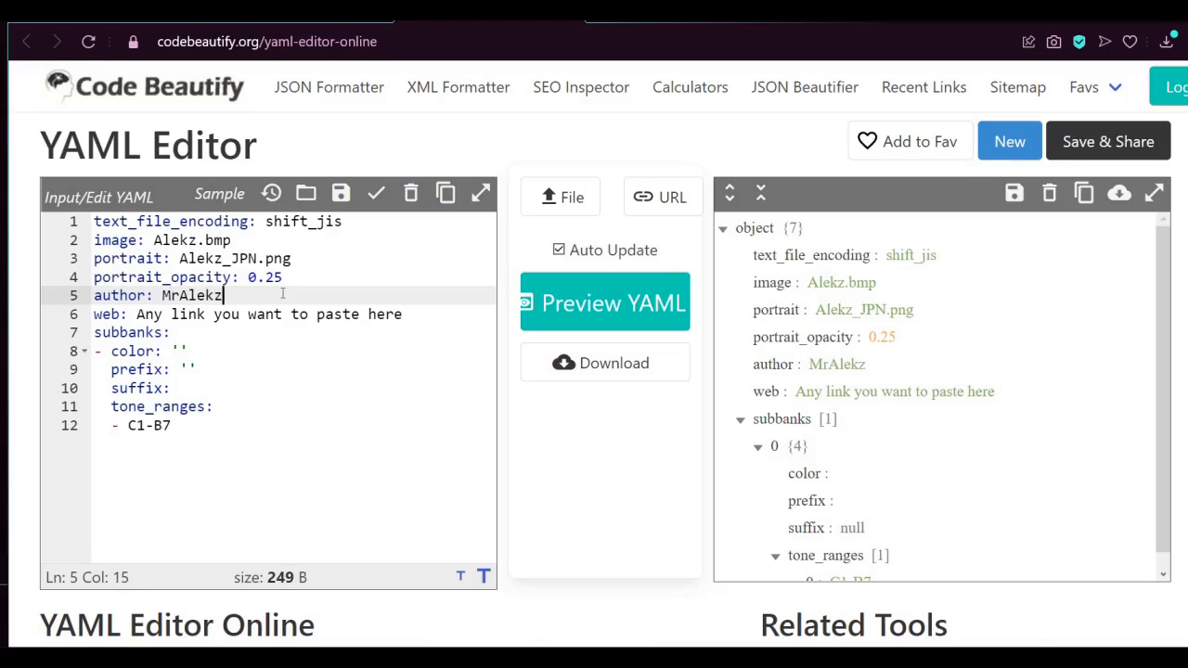
type("Aedrix")
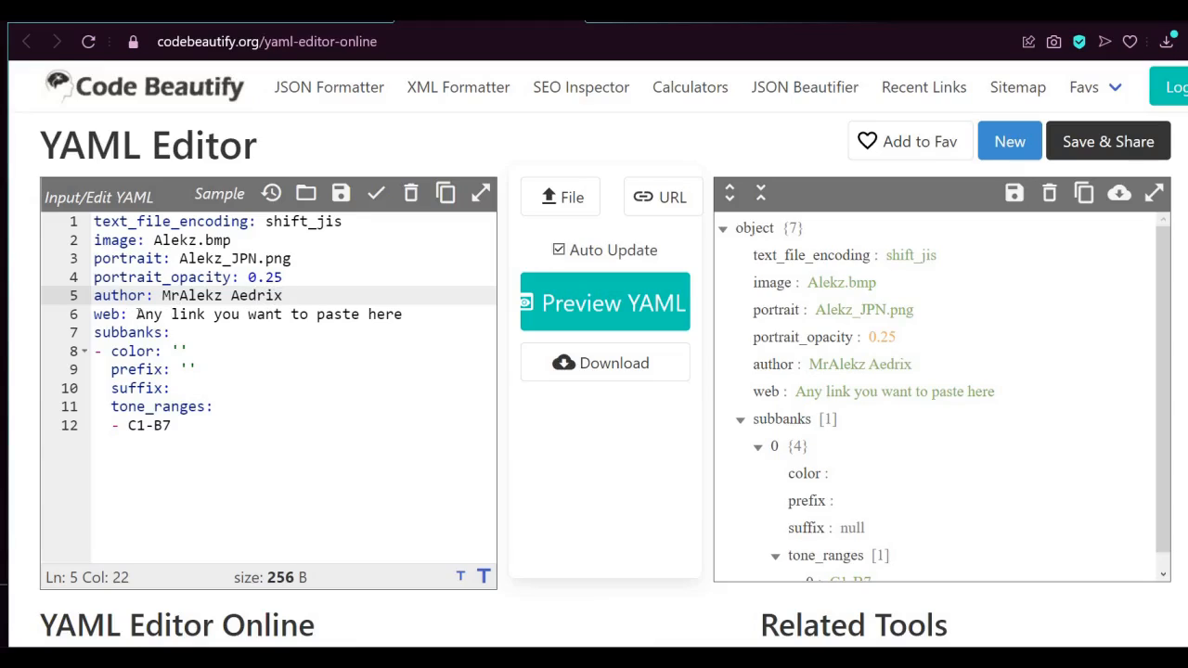
Examine the web link line and the subbanks heading in the YAML
left_click_drag(136, 314, 408, 315)
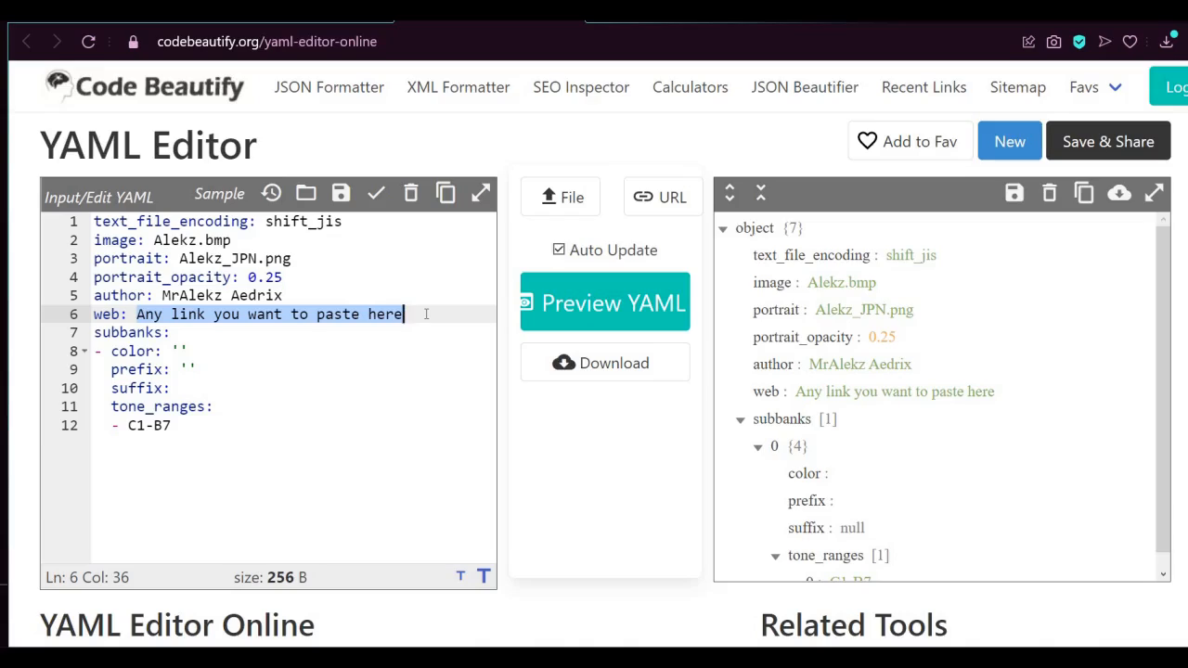
left_click(419, 320)
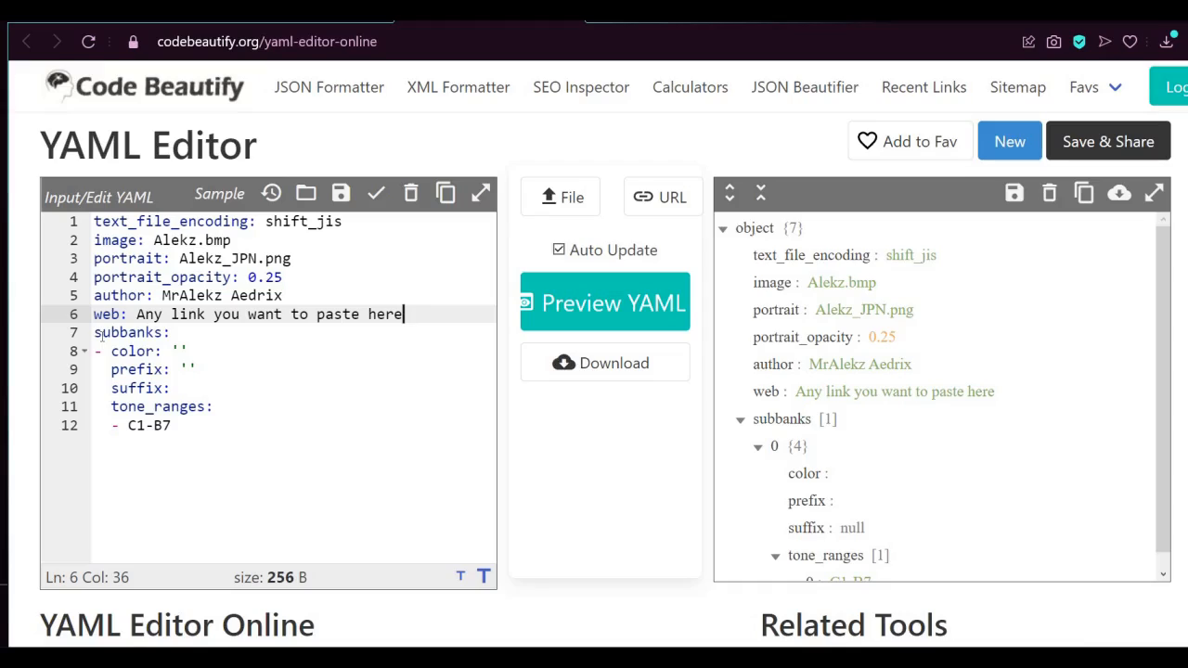
left_click_drag(94, 334, 197, 335)
left_click(197, 335)
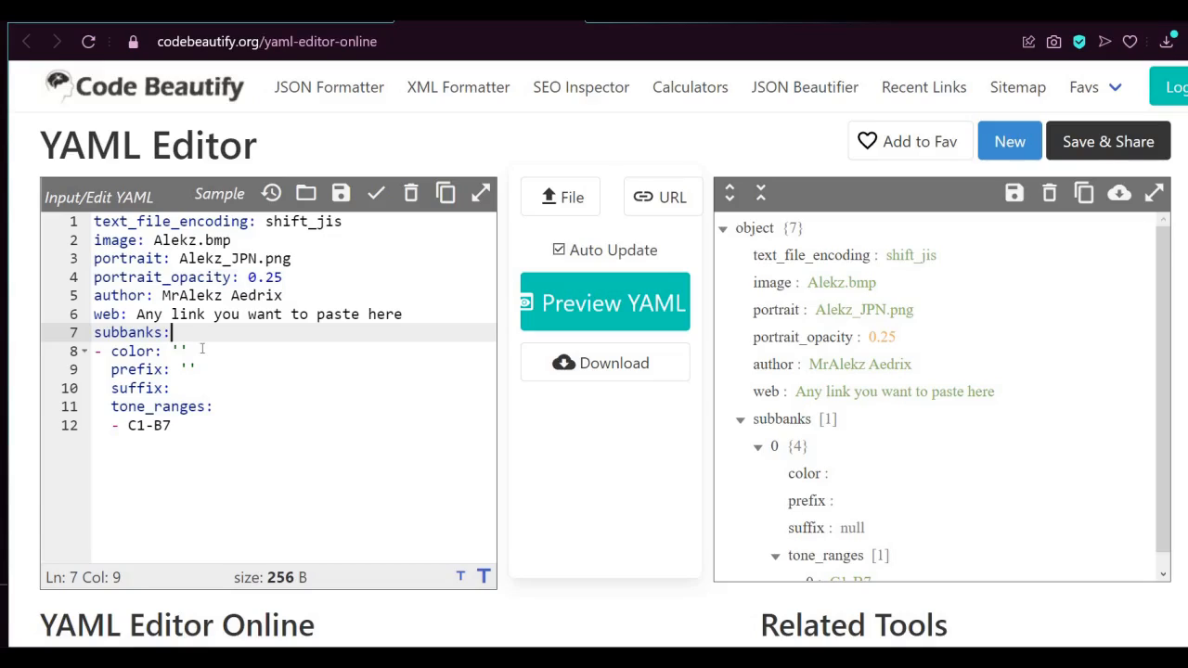
Set the suffix of the subbank entry to G4
left_click(211, 367)
key("Down")
key("Down")
key("Down")
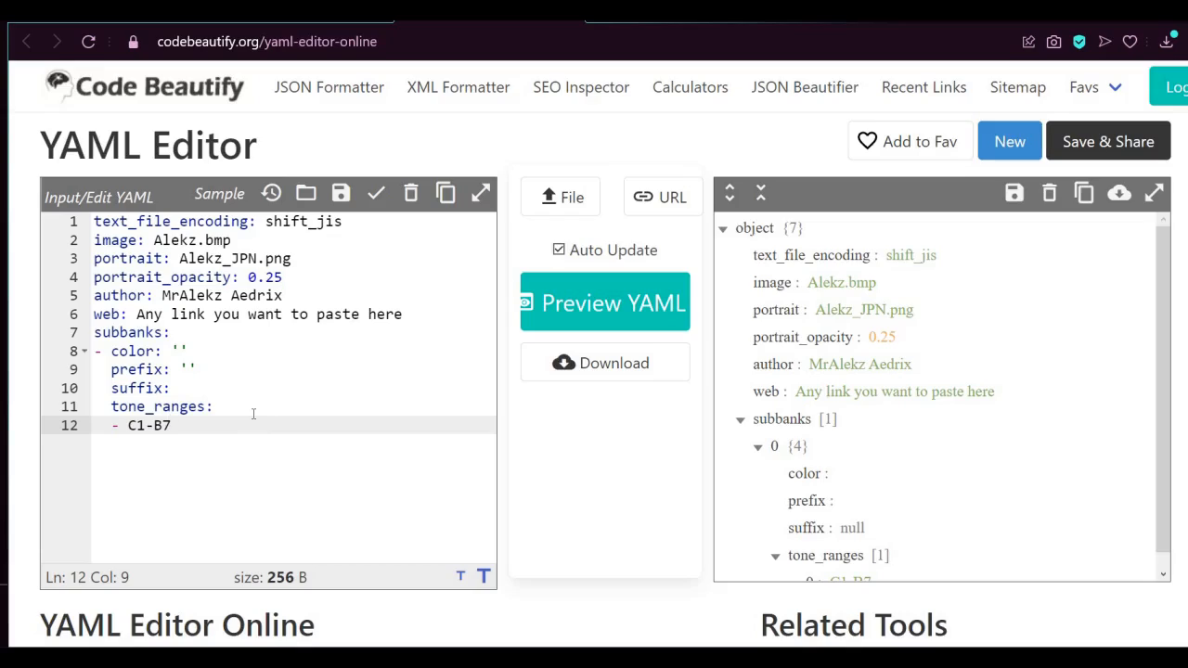
key("Up")
key("Up")
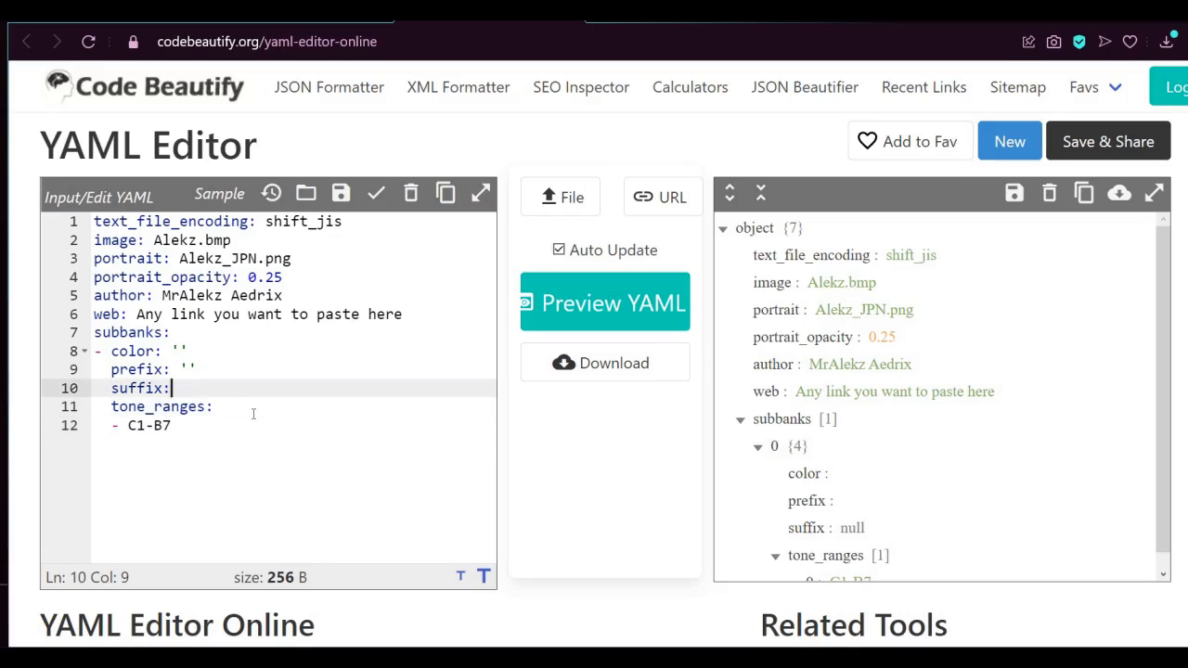
key("End")
type("G4")
Change the lower limit of the subbank's tone range to G4, keeping B7 as the upper limit
left_click(232, 422)
key("Left")
key("Left")
key("Left")
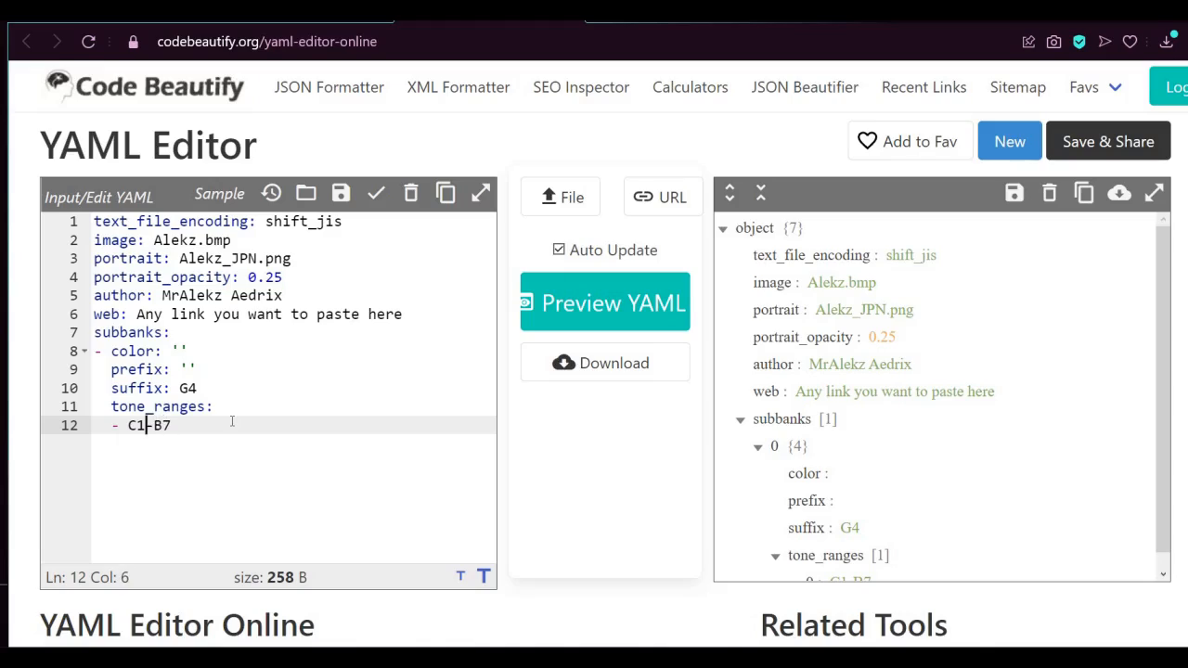
key("BackSpace")
key("BackSpace")
type("G4")
key("Right")
key("Right")
key("Right")
Duplicate the whole subbank block, from color to tone range, directly below the original
left_click_drag(95, 348, 245, 430)
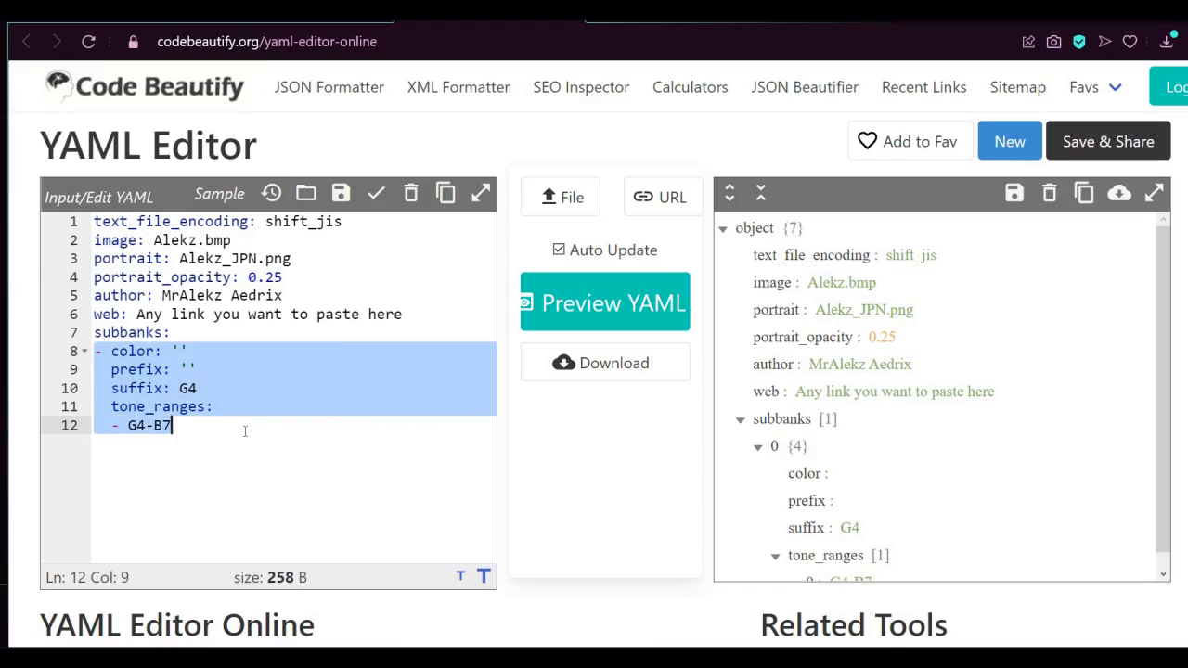
key("ctrl+c")
left_click(245, 431)
key("Return")
key("ctrl+v")
Remove the extra indentation before the duplicated block's color line so it forms a second subbank entry
key("Up")
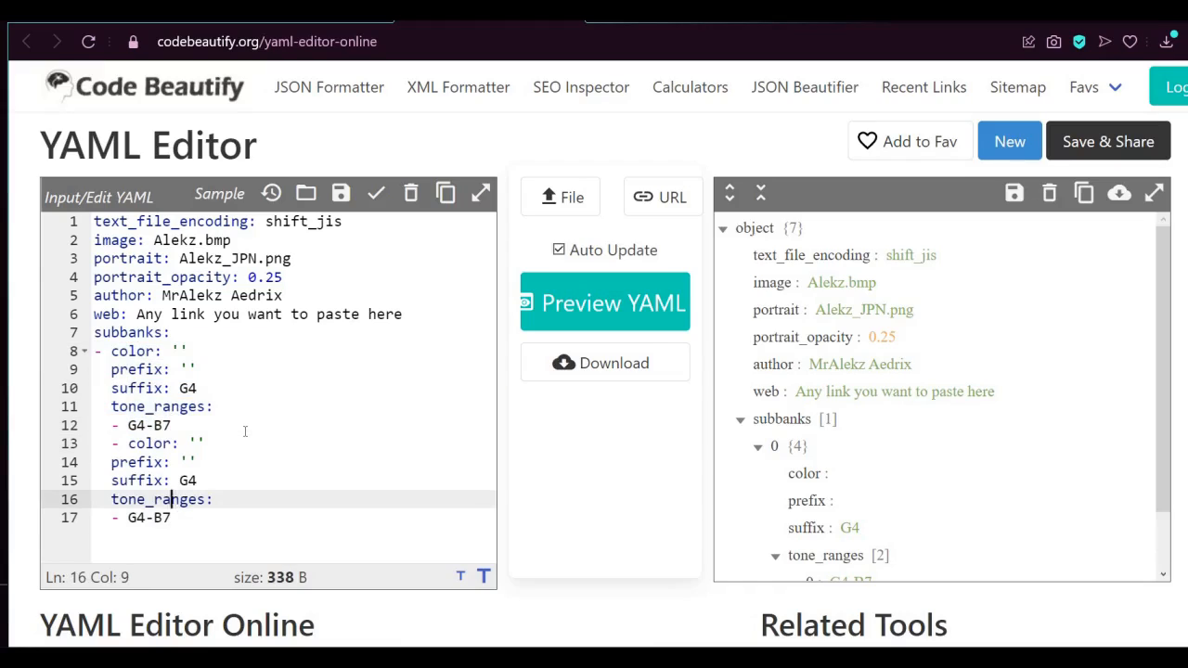
key("Up")
key("Up")
key("Up")
key("Left")
key("Left")
key("Left")
key("Left")
key("Left")
key("Left")
key("Left")
key("BackSpace")
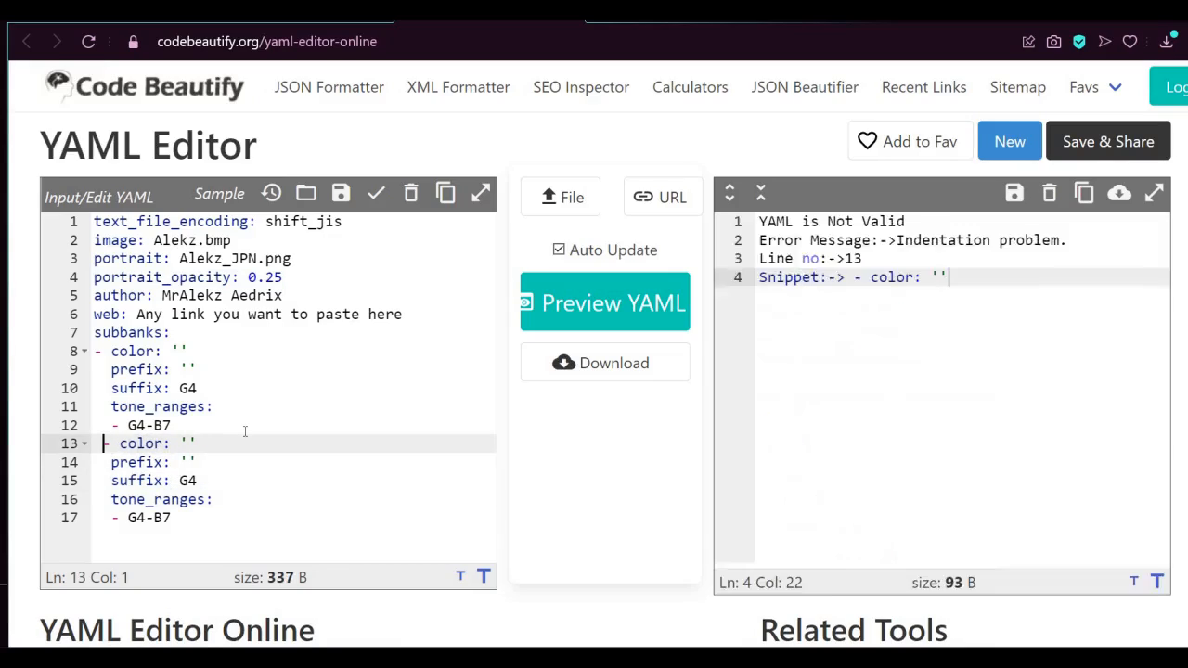
key("Delete")
Set the second subbank's suffix to C4
left_click(235, 477)
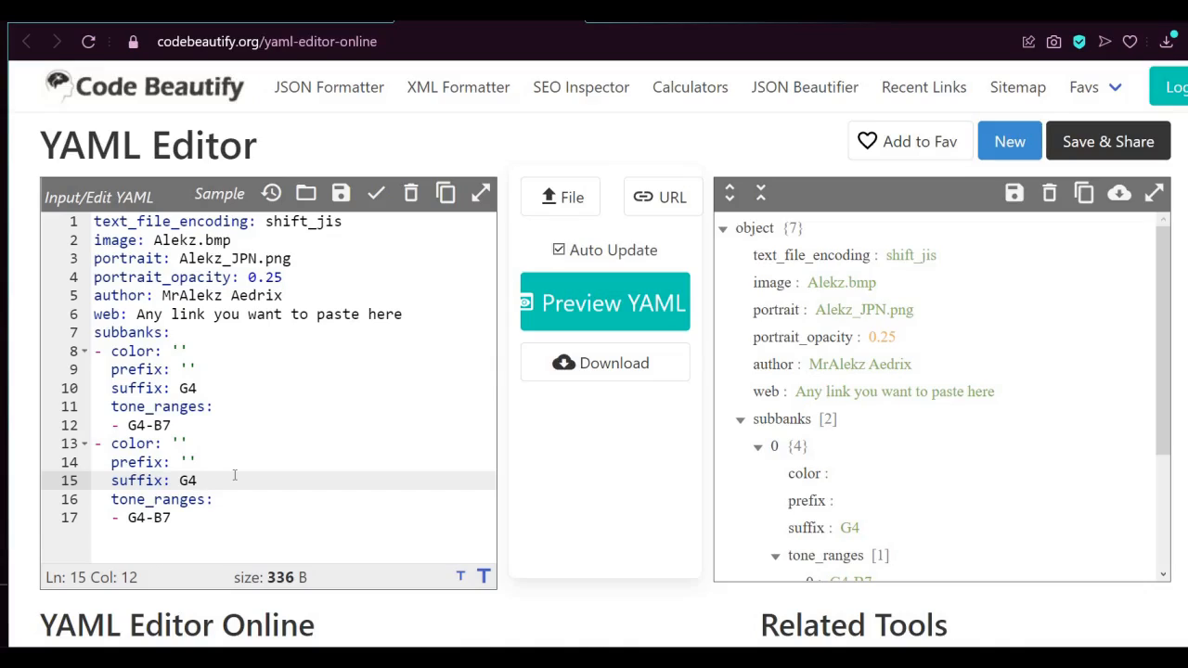
key("Left")
key("BackSpace")
type("C")
Set the second subbank's tone range to C4-F#4
key("Down")
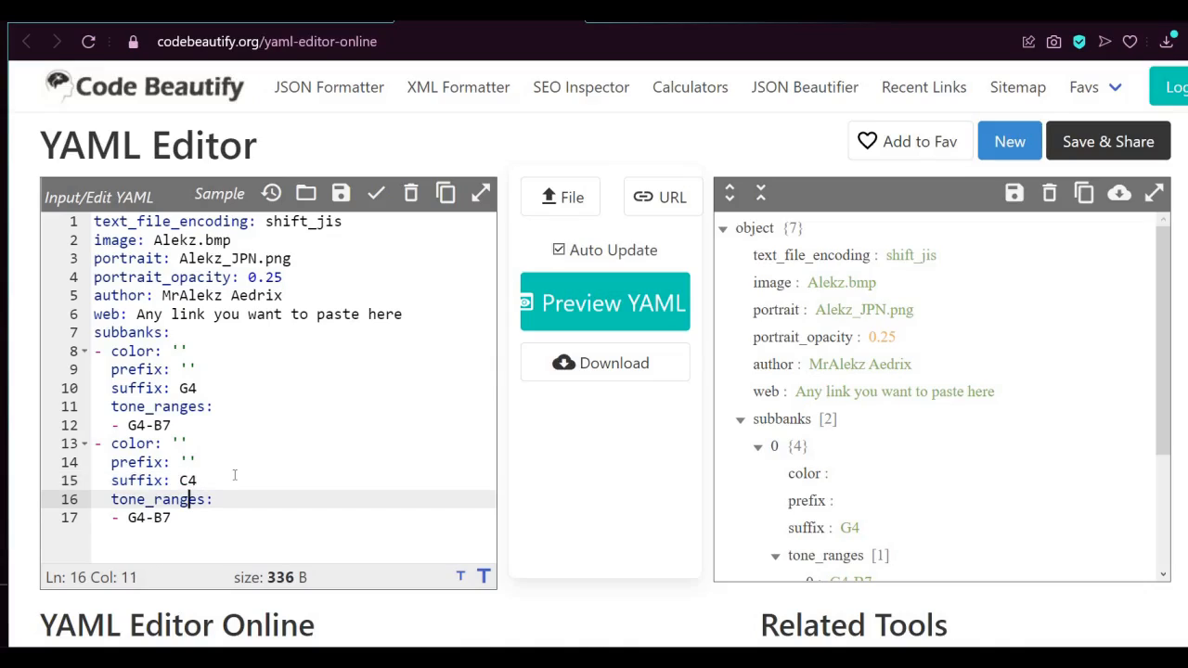
key("Left")
key("Left")
key("Left")
key("Left")
key("Left")
key("Left")
key("Down")
key("BackSpace")
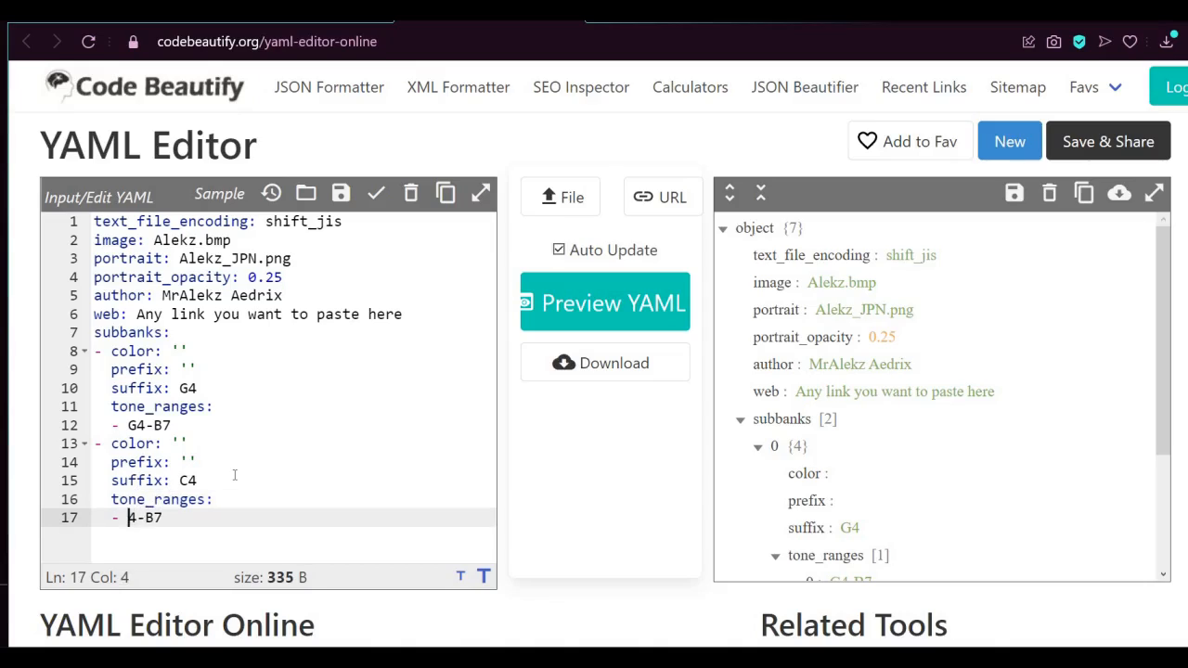
type("C")
key("Right")
key("Right")
key("Delete")
key("Delete")
type("F4")
key("Left")
type("#")
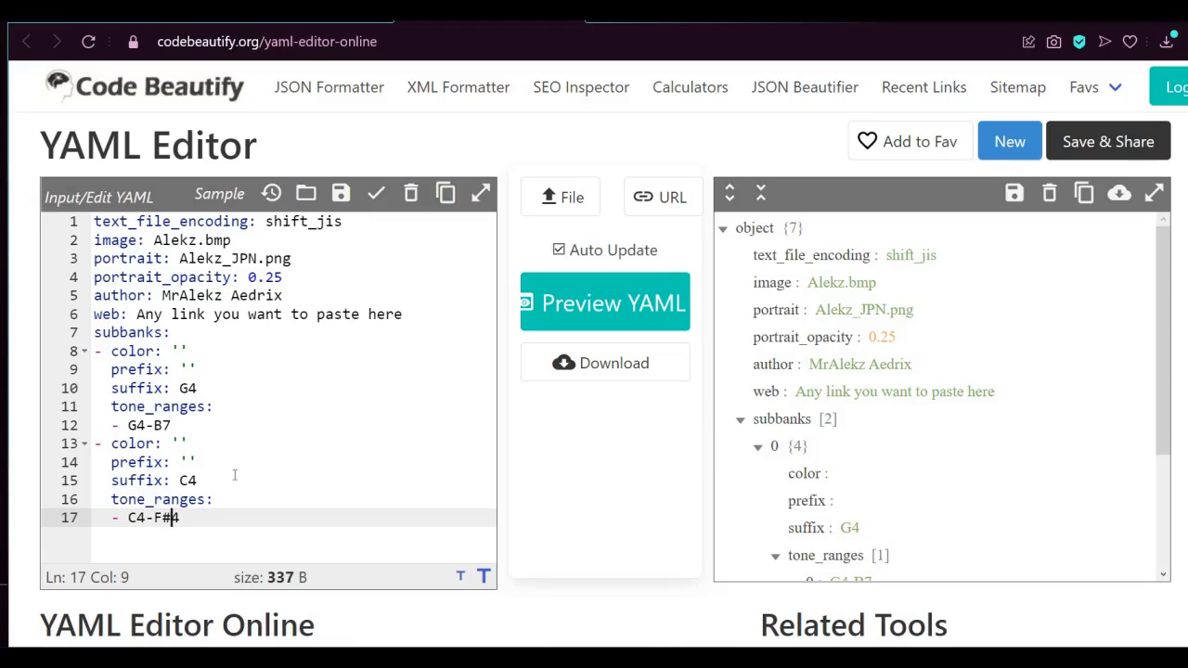
key("Right")
Switch to File Explorer, examine the A, C and U pitch subfolders of the Alekz JPN folder, and return to the YAML editor
scroll(235, 475, "down", 1)
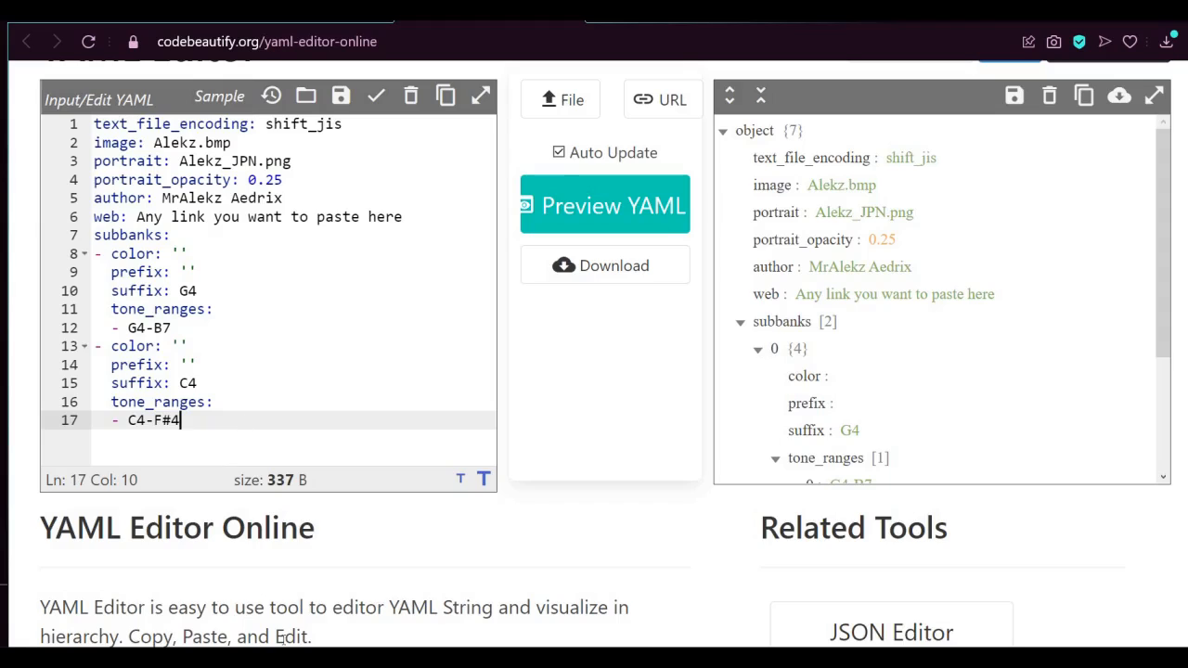
left_click(566, 657)
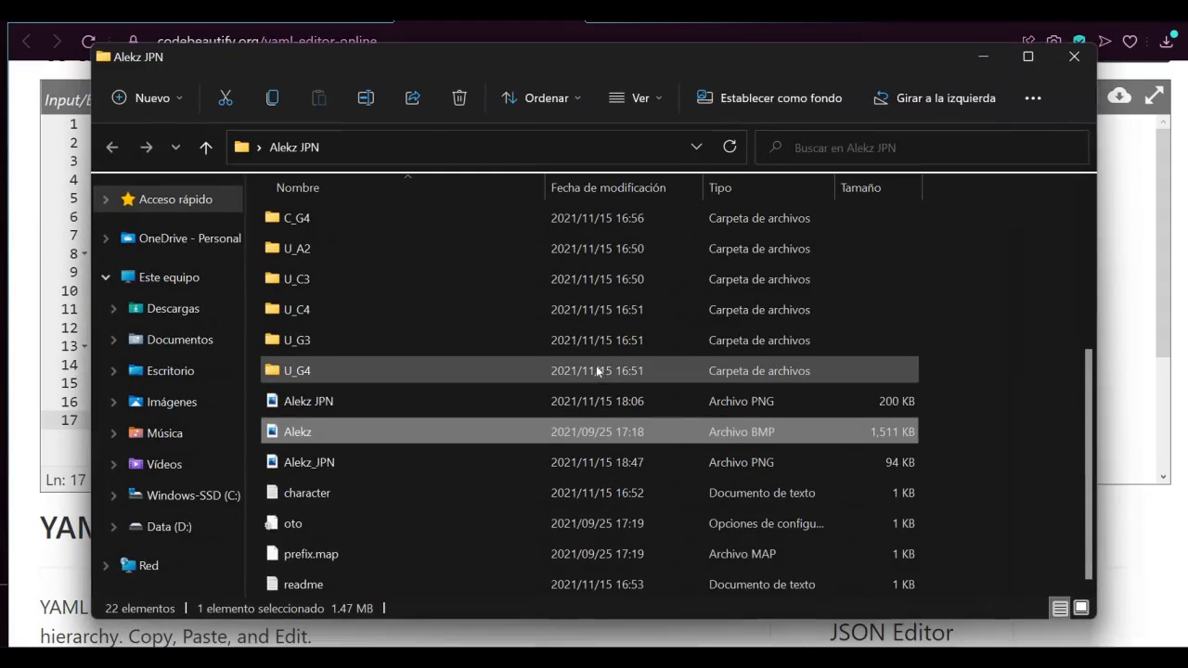
scroll(598, 370, "up", 3)
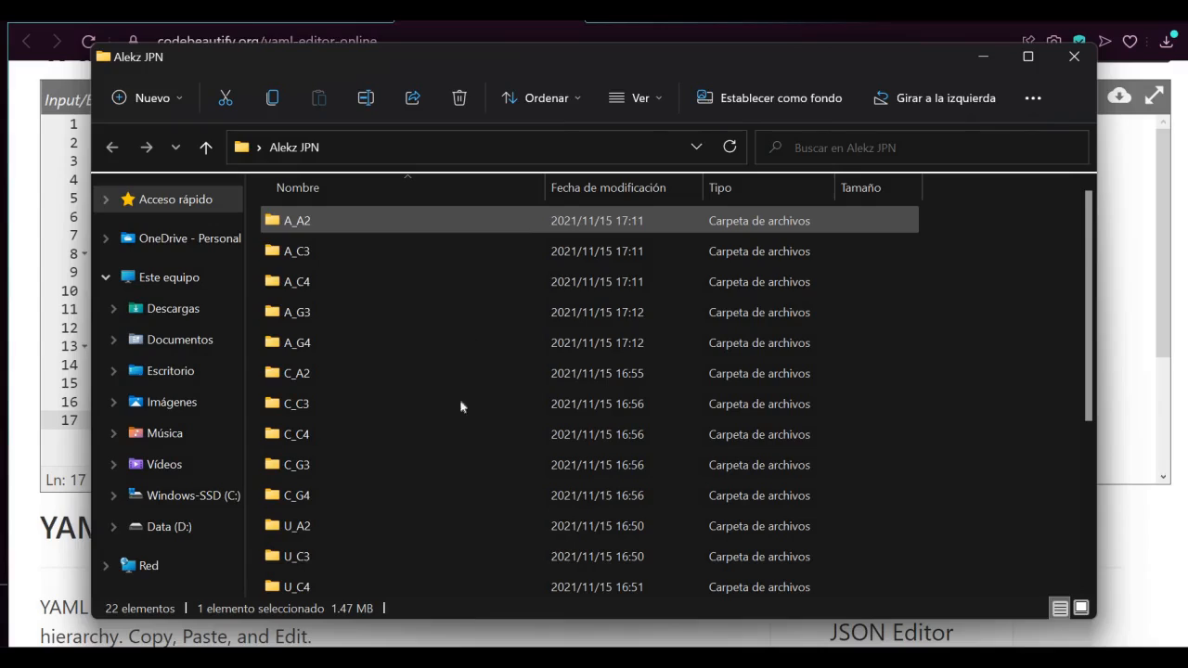
left_click(398, 399)
left_click(388, 369)
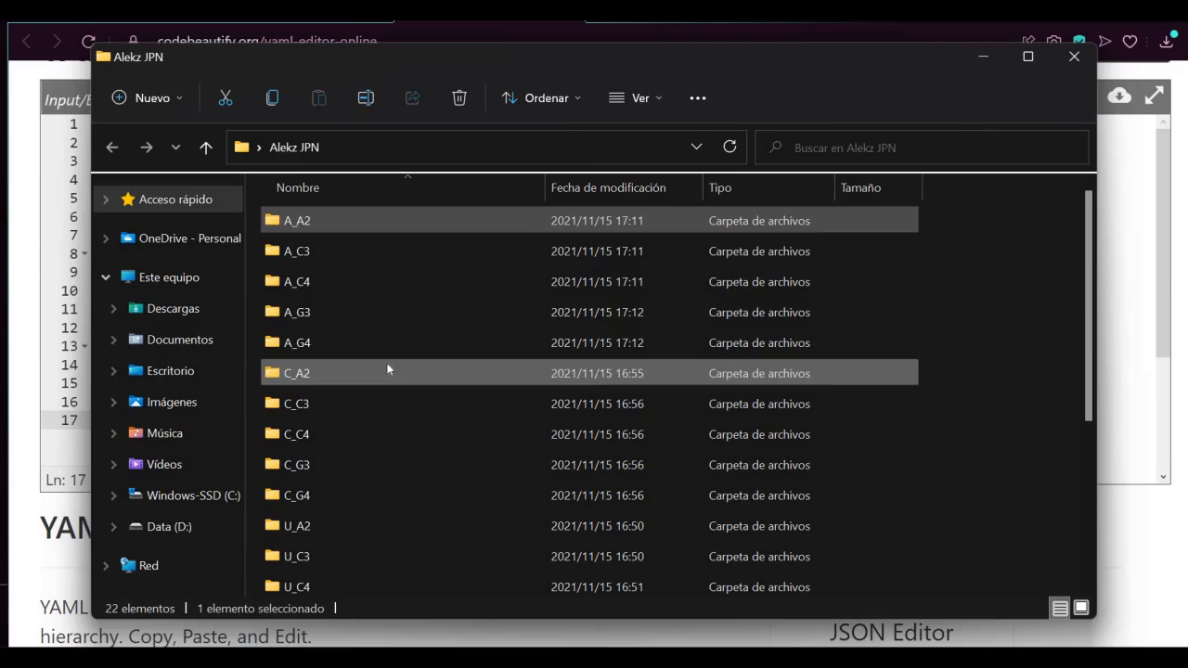
scroll(388, 362, "down", 2)
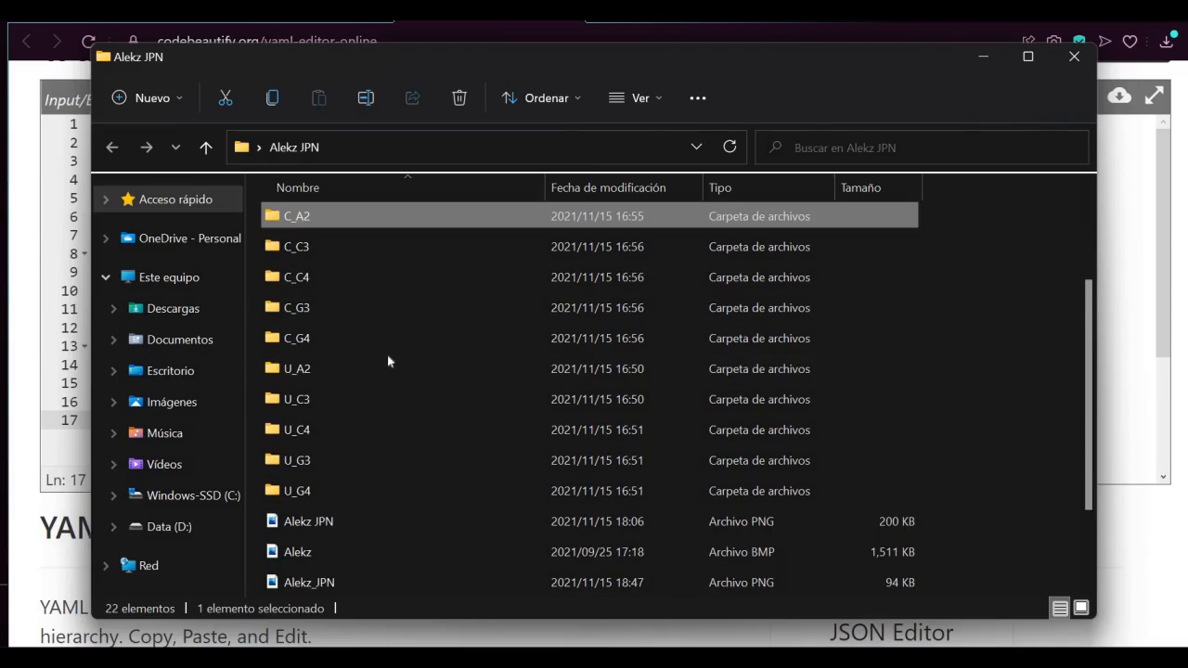
left_click(389, 362)
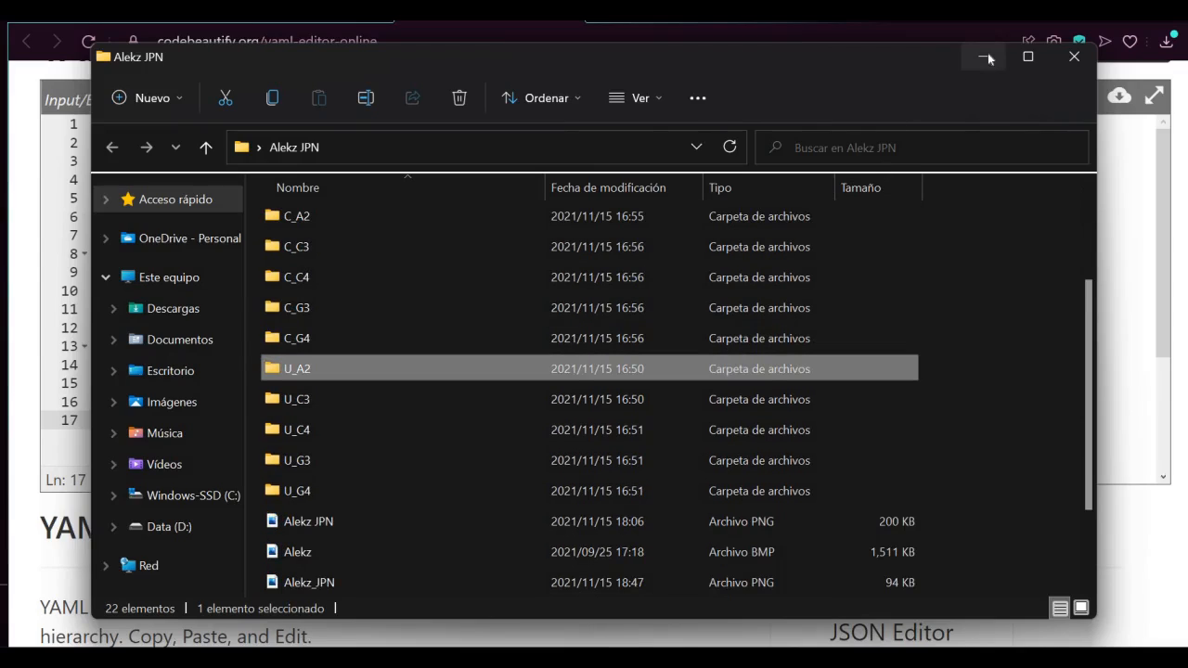
left_click(982, 56)
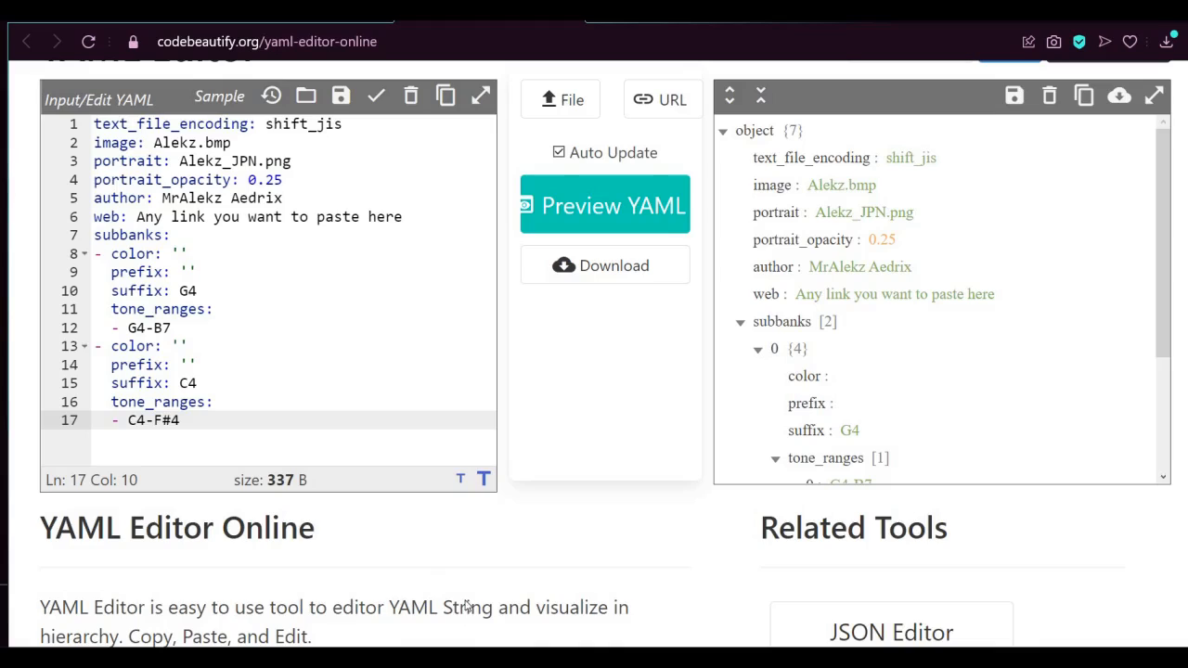
key("alt+Tab")
scroll(417, 393, "up", 1)
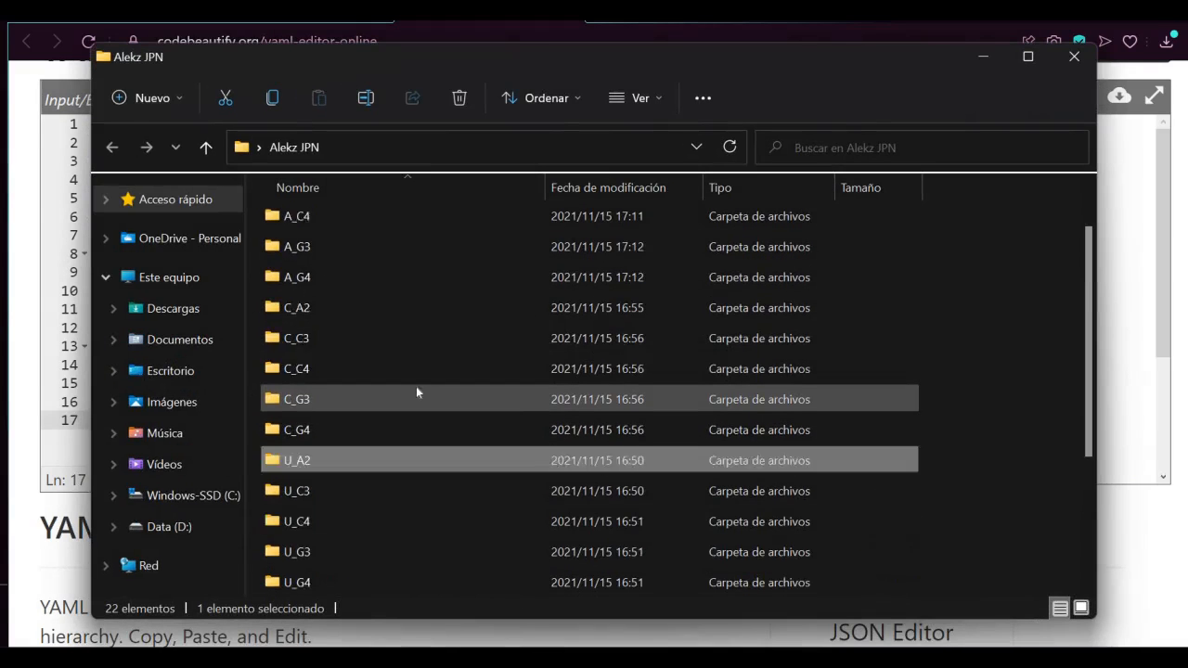
scroll(417, 392, "down", 1)
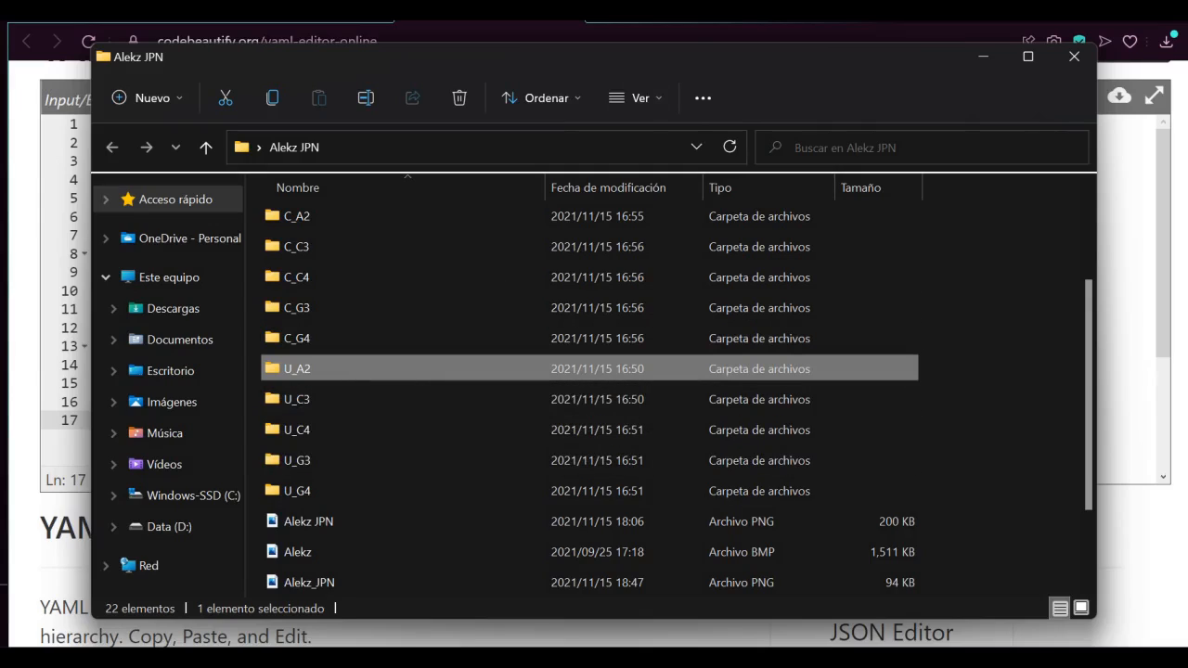
key("alt+Tab")
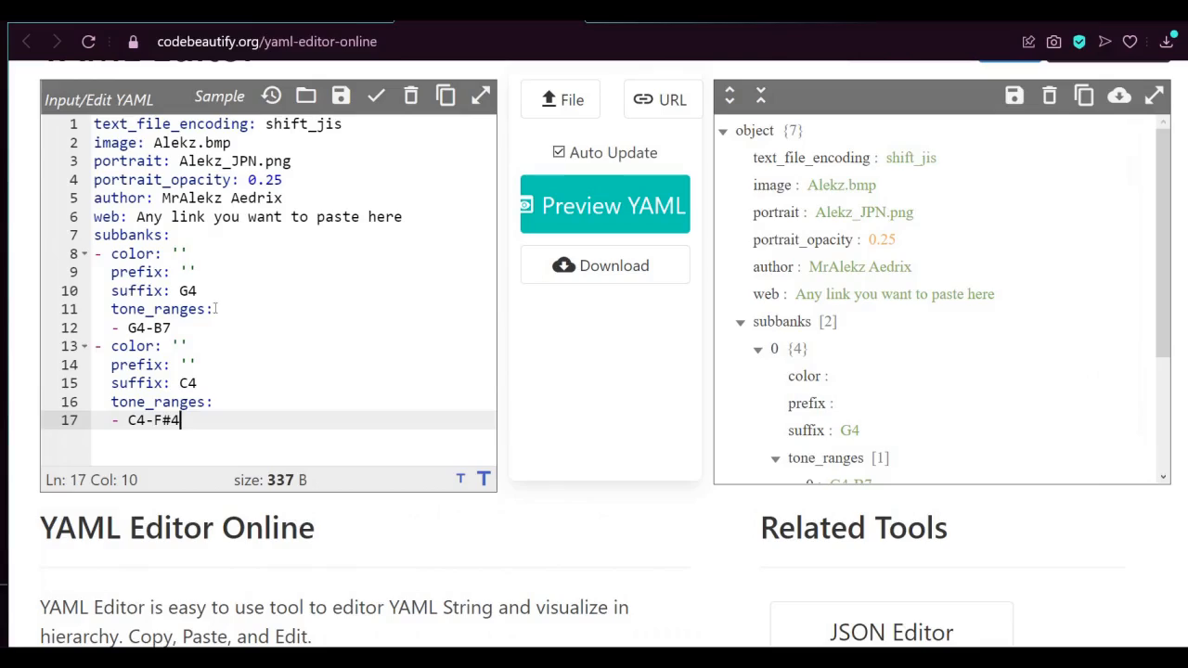
Set the first subbank's color to Power
key("Up")
key("Up")
key("Up")
key("Up")
key("Up")
key("Up")
key("Up")
key("Up")
key("Up")
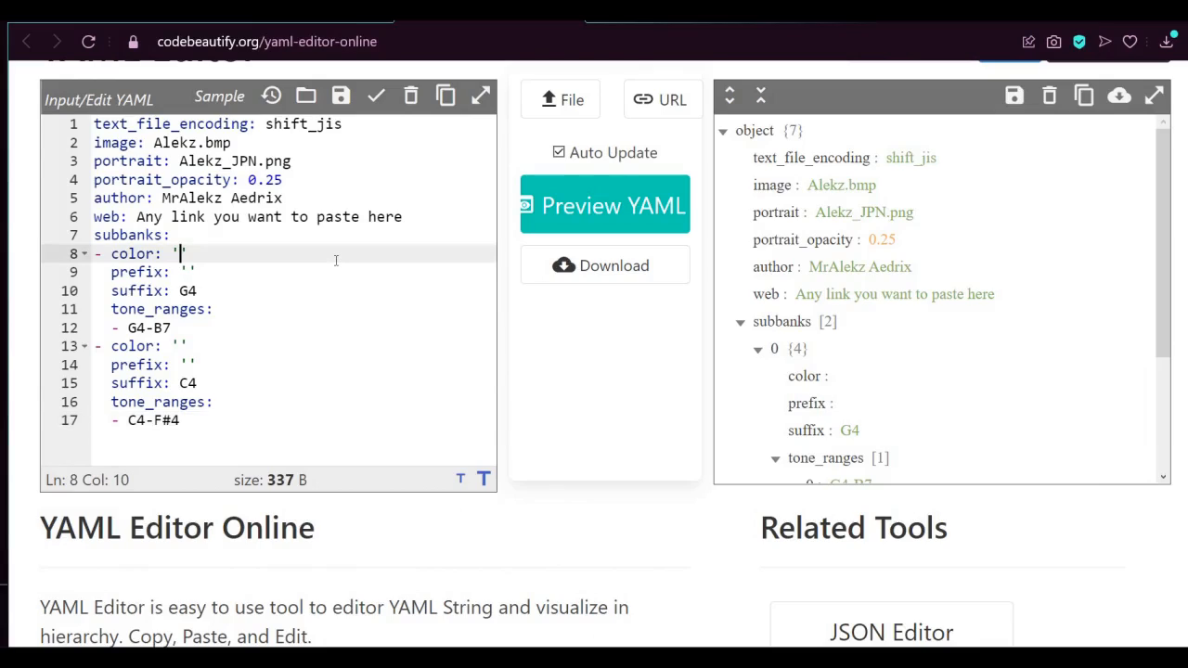
type("Power")
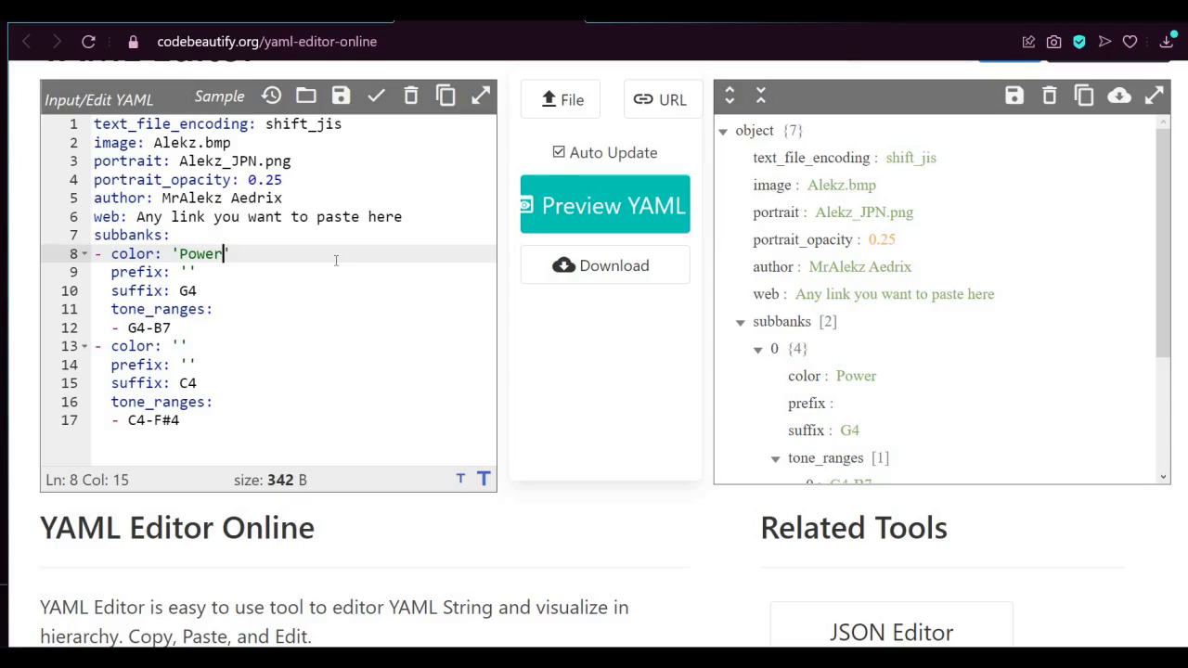
Replace the first subbank's color value with Uproar
key("BackSpace")
key("BackSpace")
key("BackSpace")
key("BackSpace")
key("BackSpace")
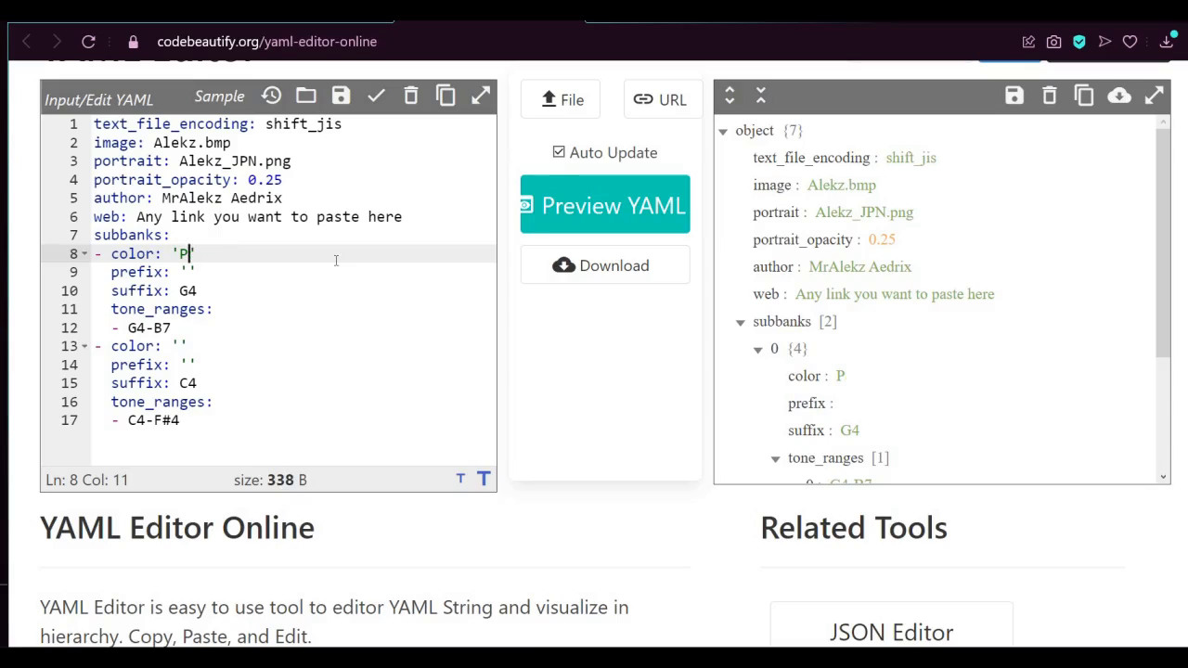
type("Uproar")
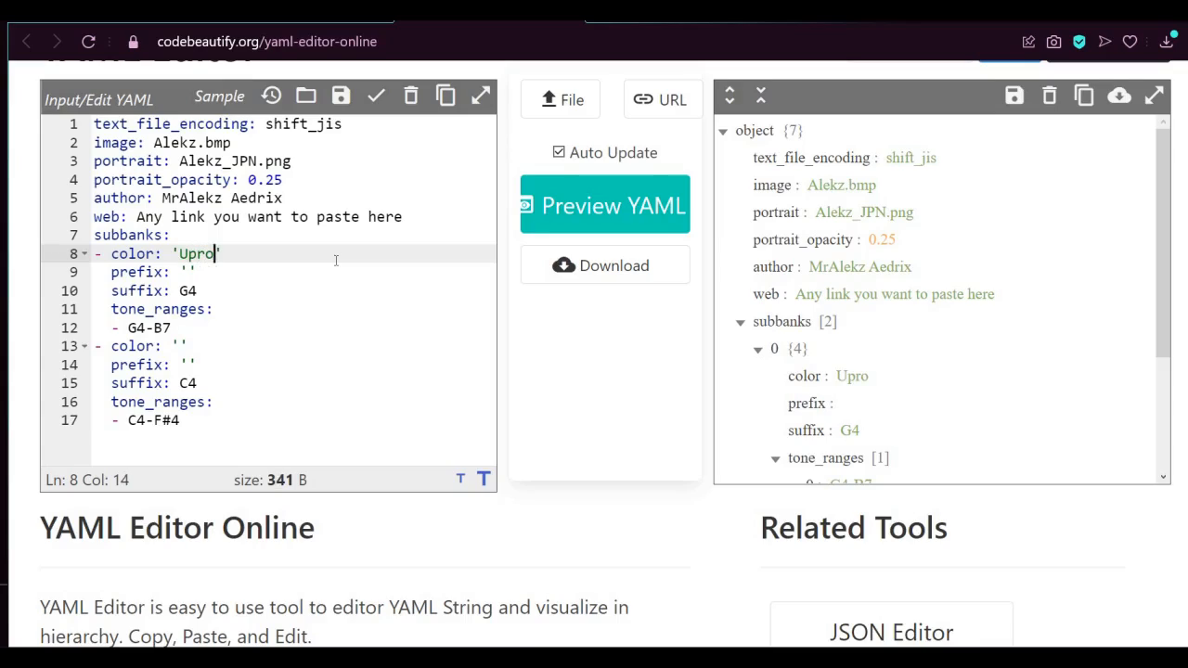
Add a P before the first subbank's suffix so it reads PG4
key("Down")
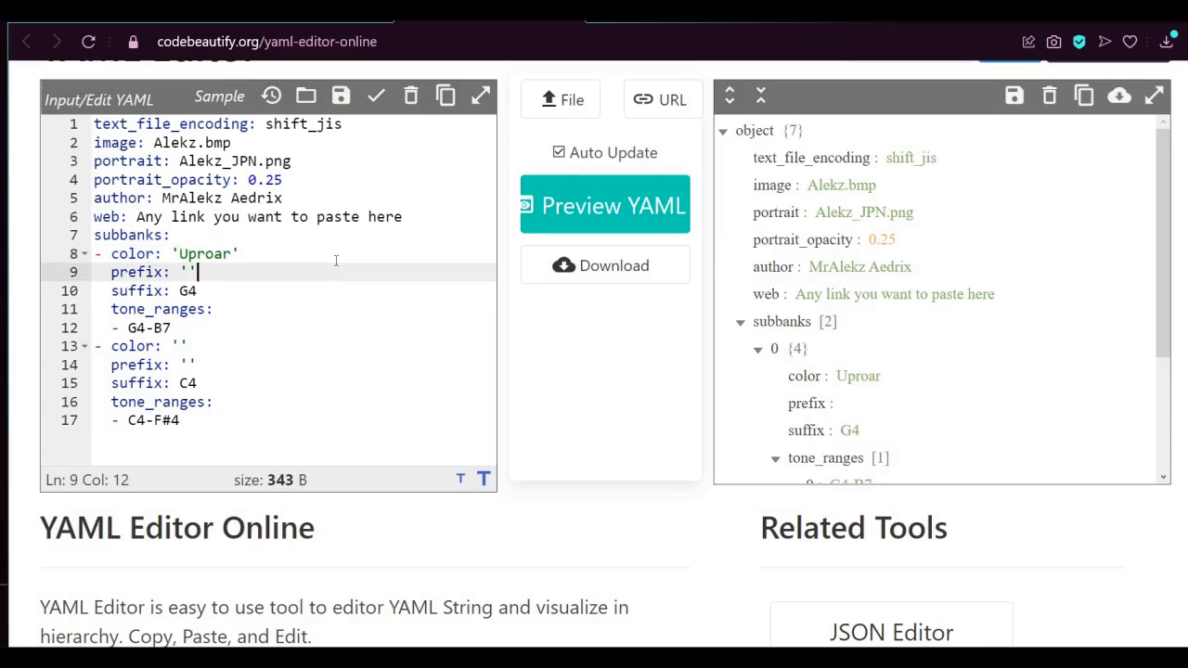
key("Down")
key("Left")
key("Left")
type("P")
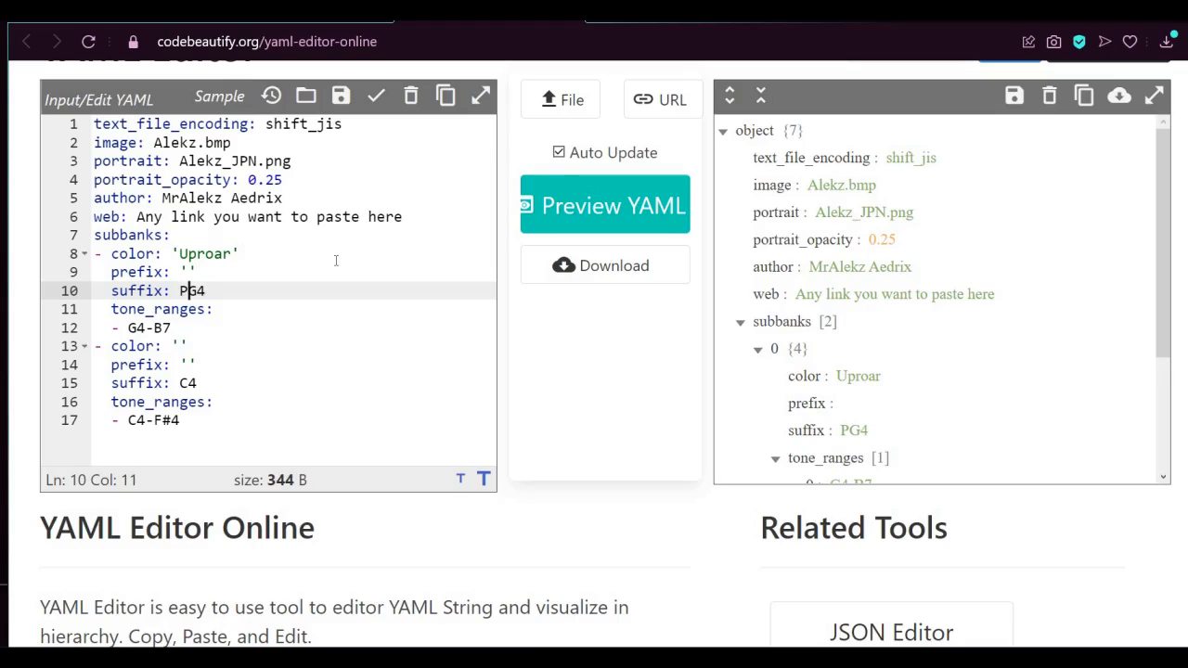
key("Left")
key("shift+Right")
key("shift+Right")
key("shift+Right")
left_click(257, 322)
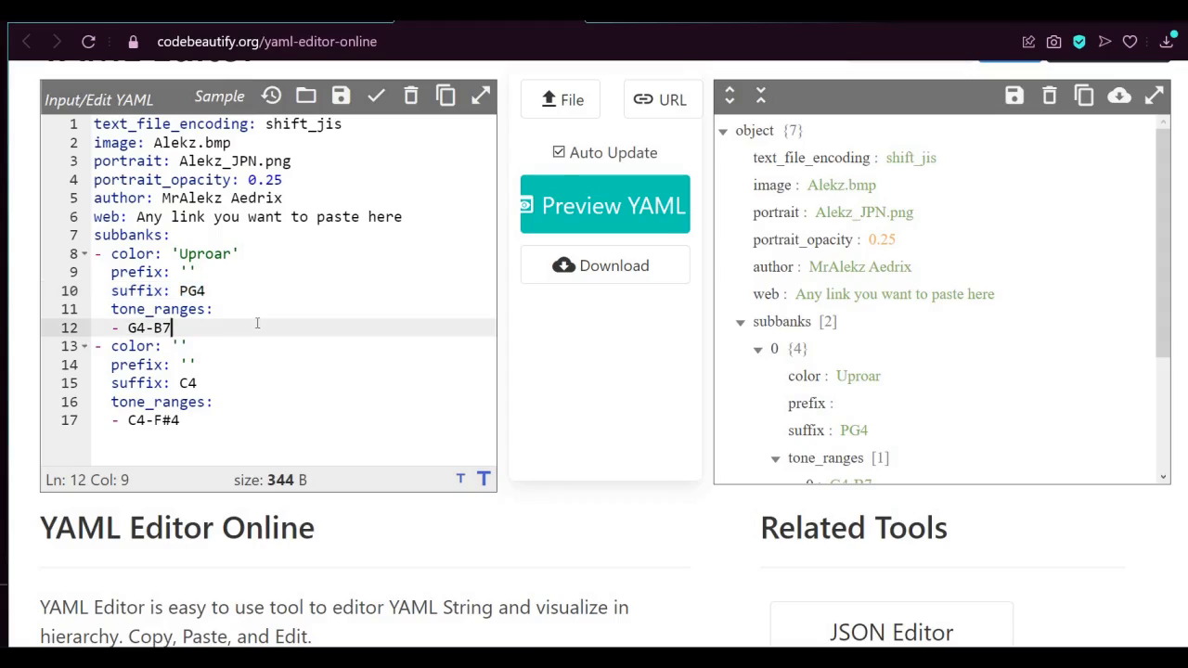
Set the color of the second subbank, with suffix C4, to Uproar
left_click(182, 346)
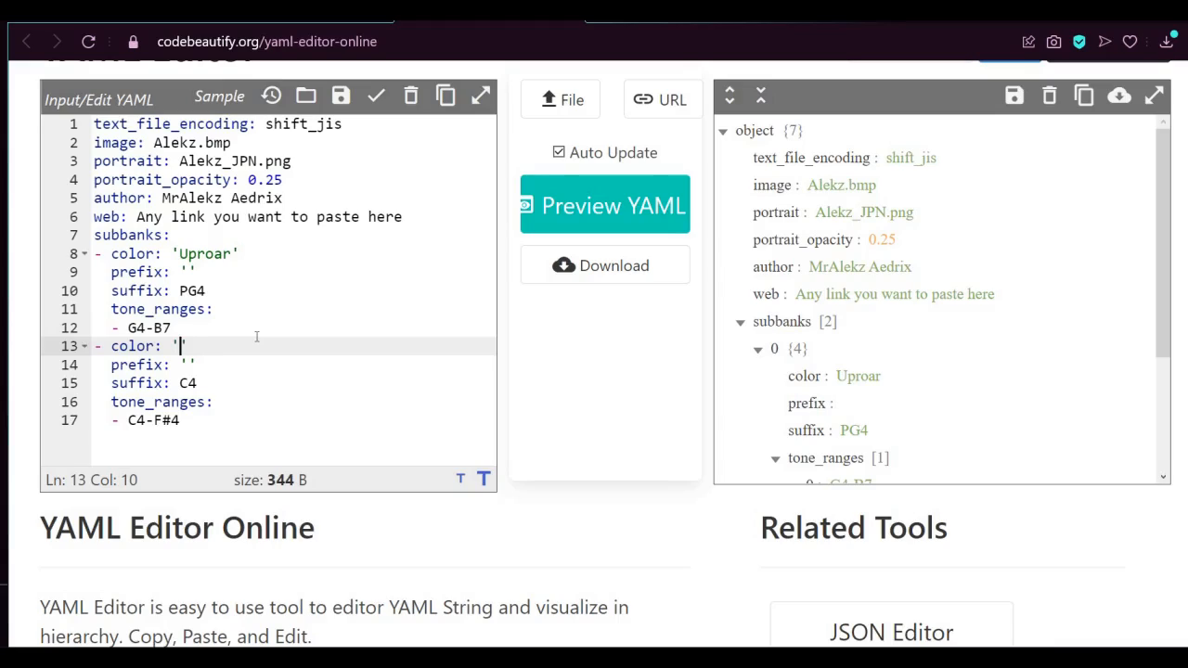
type("Uproar")
key("Down")
key("Down")
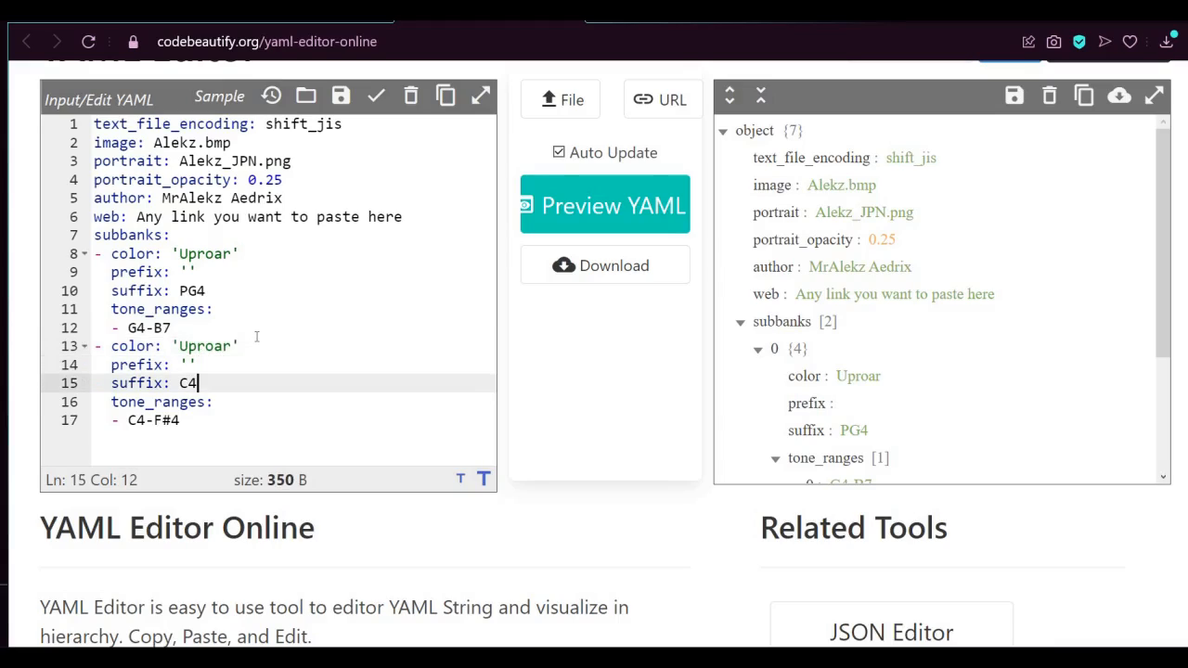
key("Down")
key("Down")
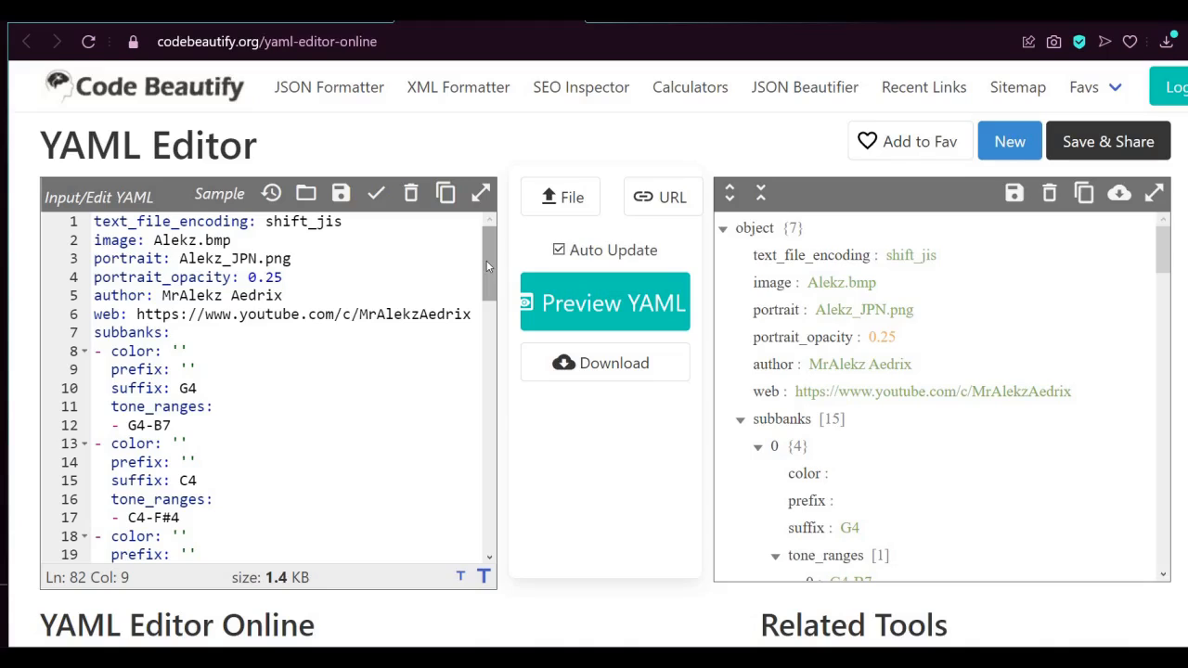
Examine the empty color and prefix values of the first subbanks in the completed YAML
scroll(486, 283, "down", 2)
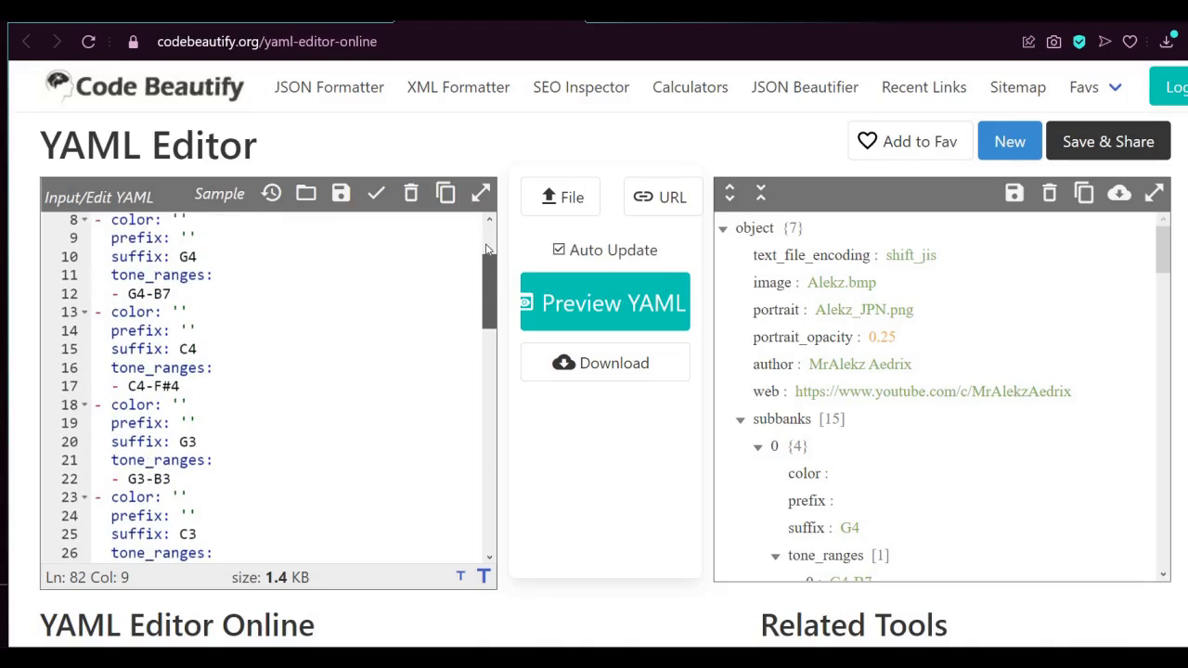
scroll(486, 251, "up", 2)
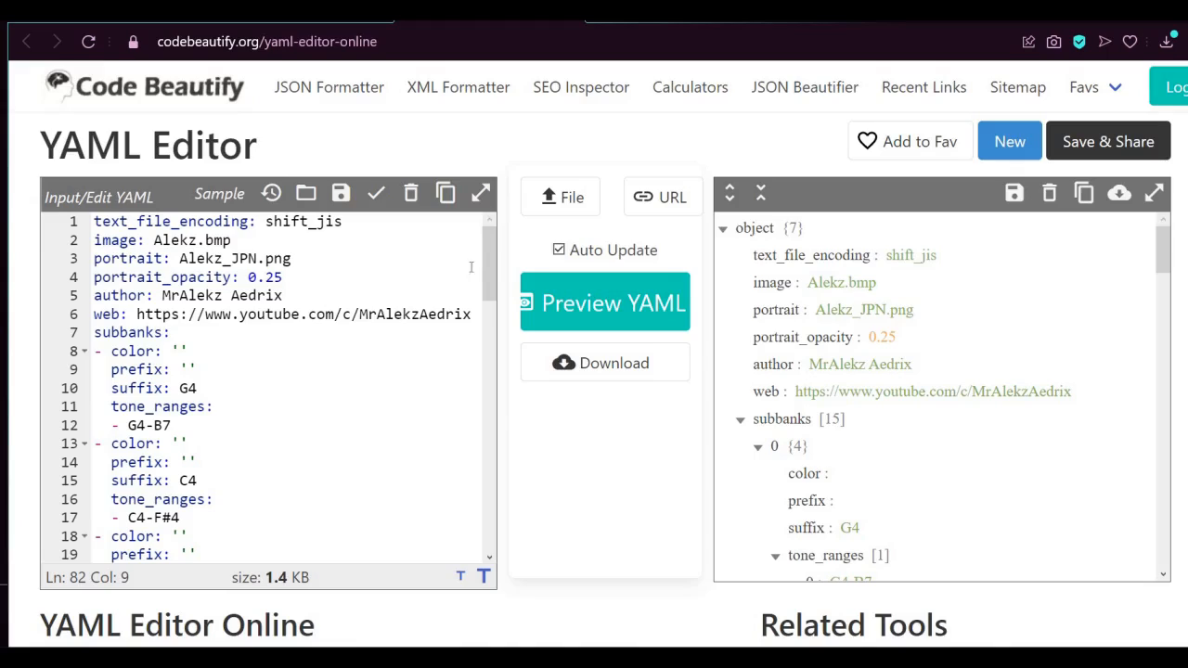
left_click(471, 270)
scroll(484, 289, "down", 2)
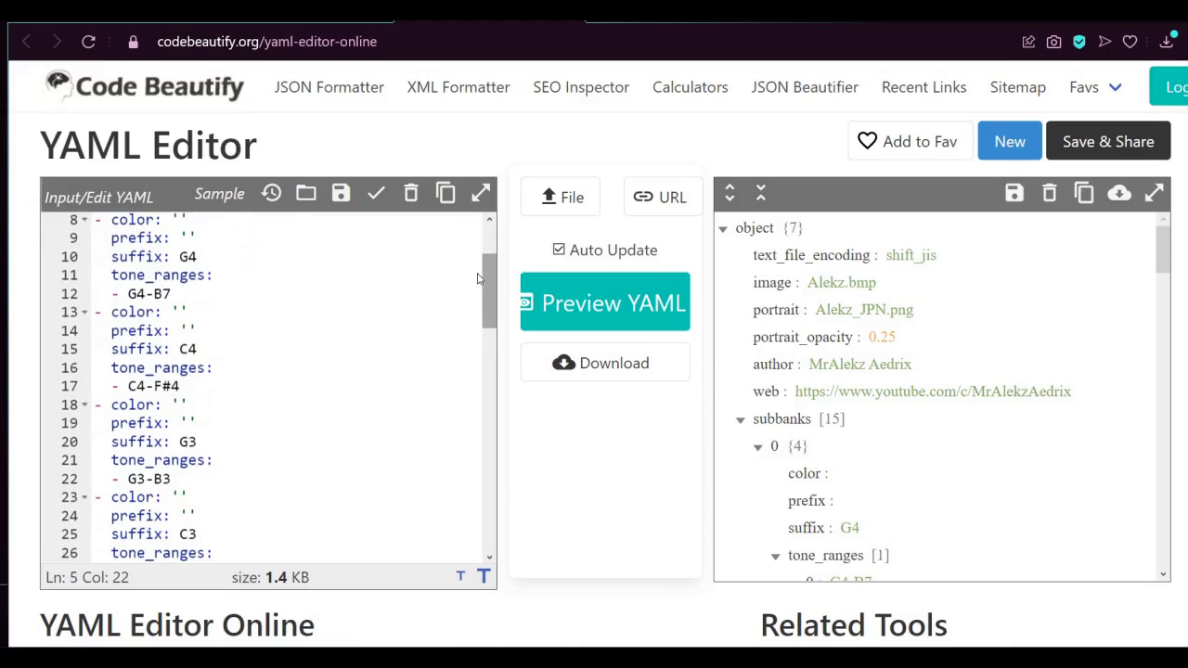
scroll(484, 279, "up", 1)
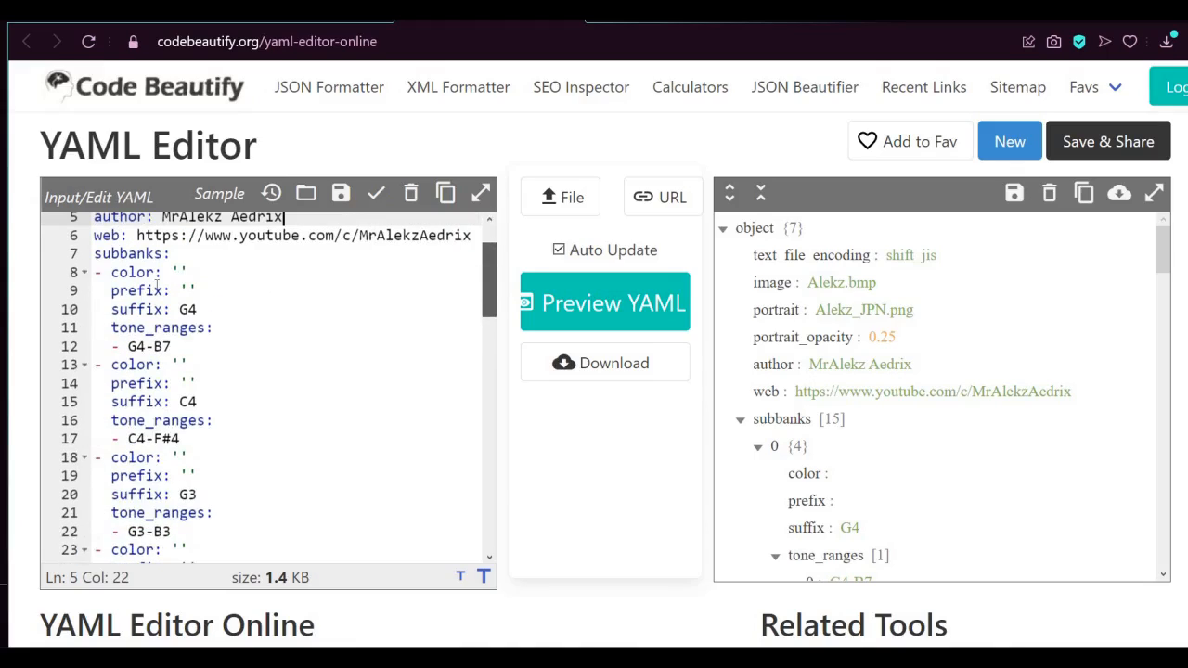
left_click(182, 274)
left_click(188, 289)
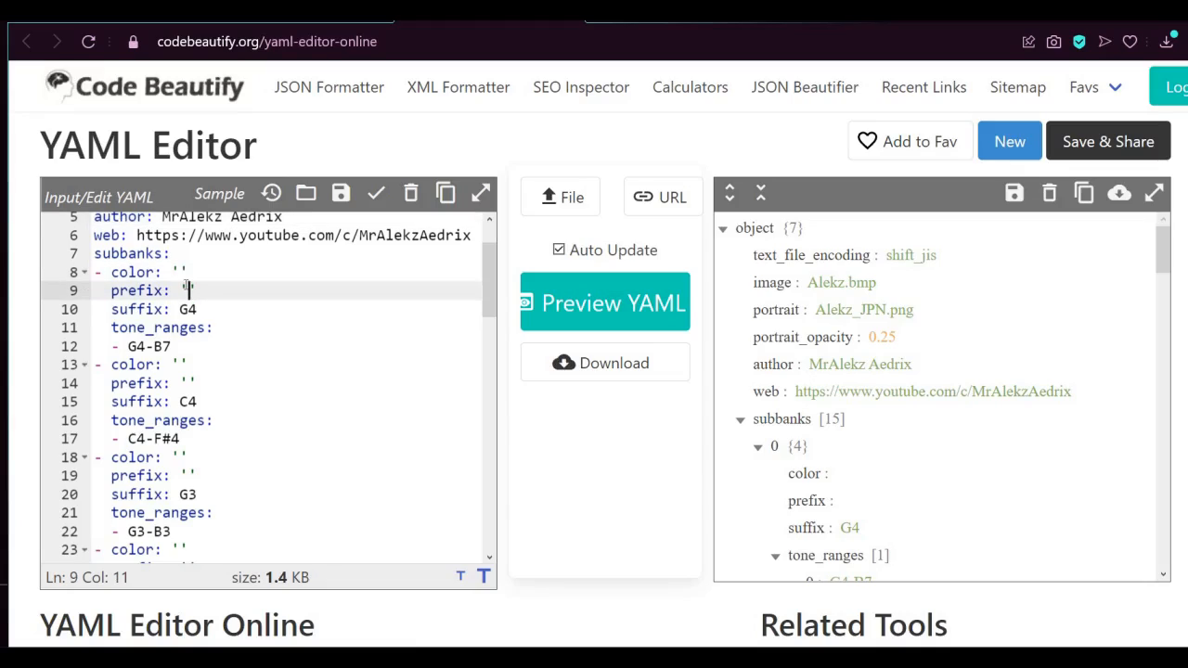
left_click(182, 274)
left_click(188, 289)
left_click(182, 273)
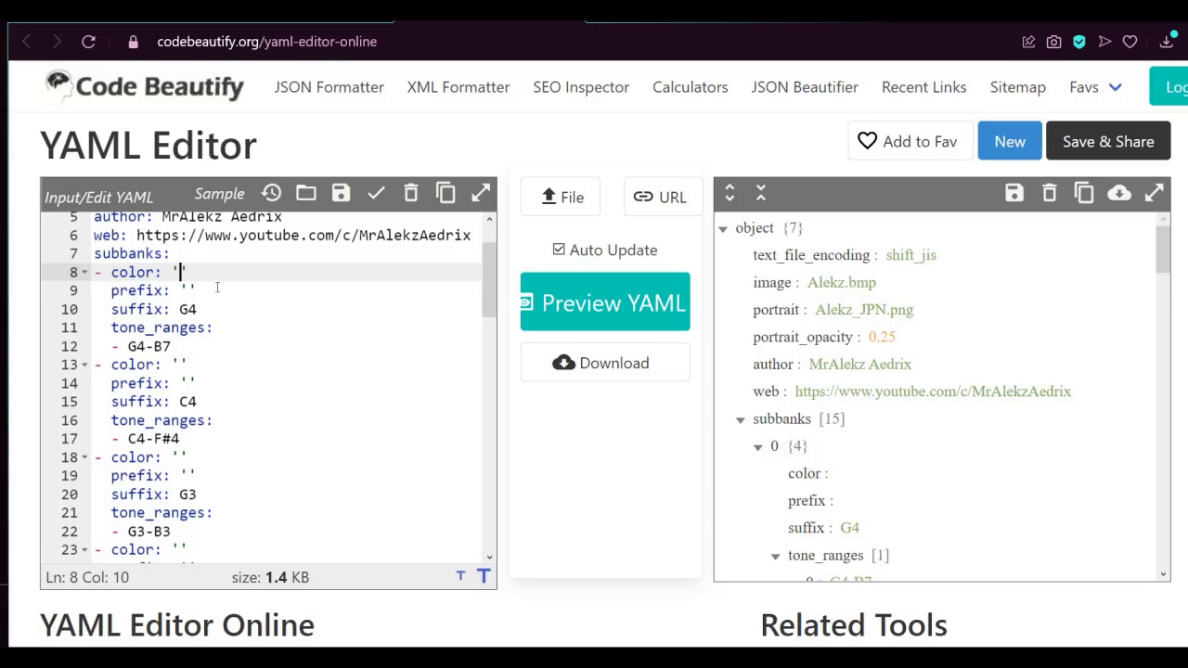
left_click(188, 289)
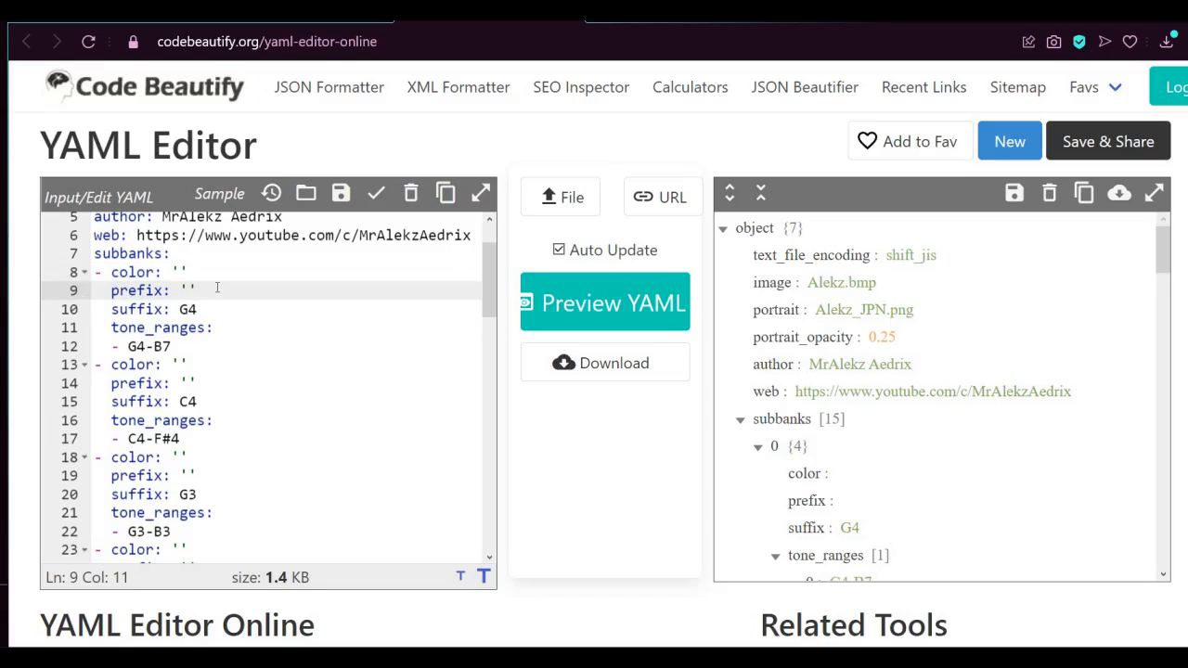
left_click(217, 288)
Set the color of the first two subbanks, with suffixes G4 and C4, to Aria
key("Up")
key("Left")
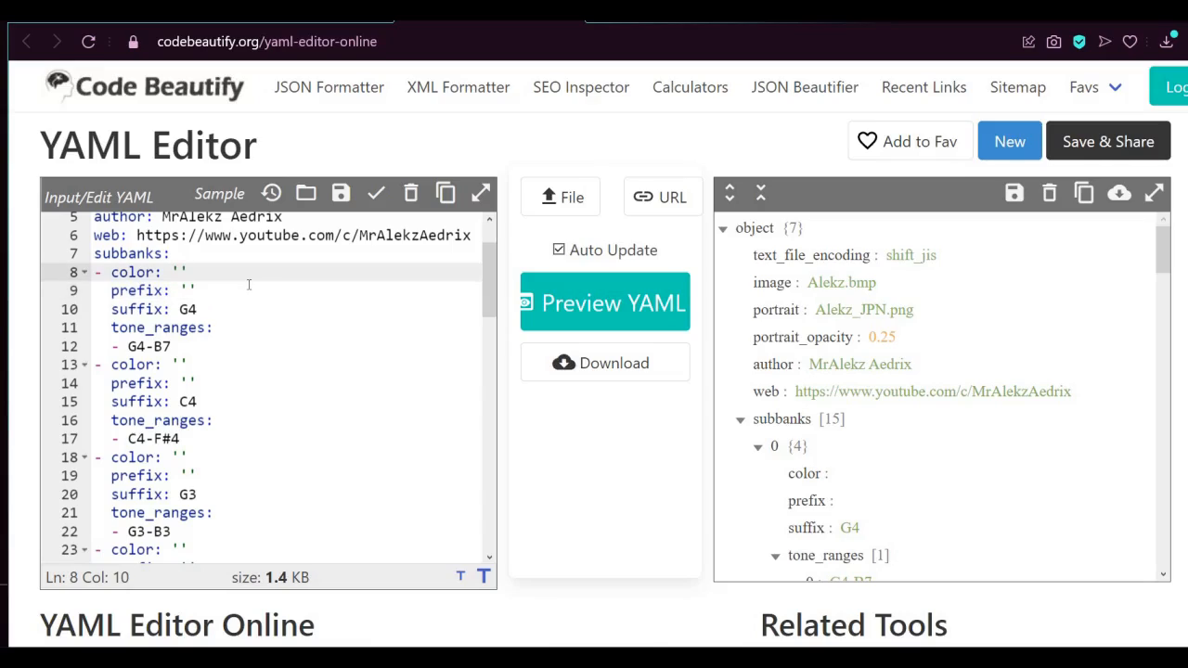
type("Aria")
key("BackSpace")
key("BackSpace")
key("BackSpace")
key("BackSpace")
type("Aria")
left_click(182, 364)
type("Aria")
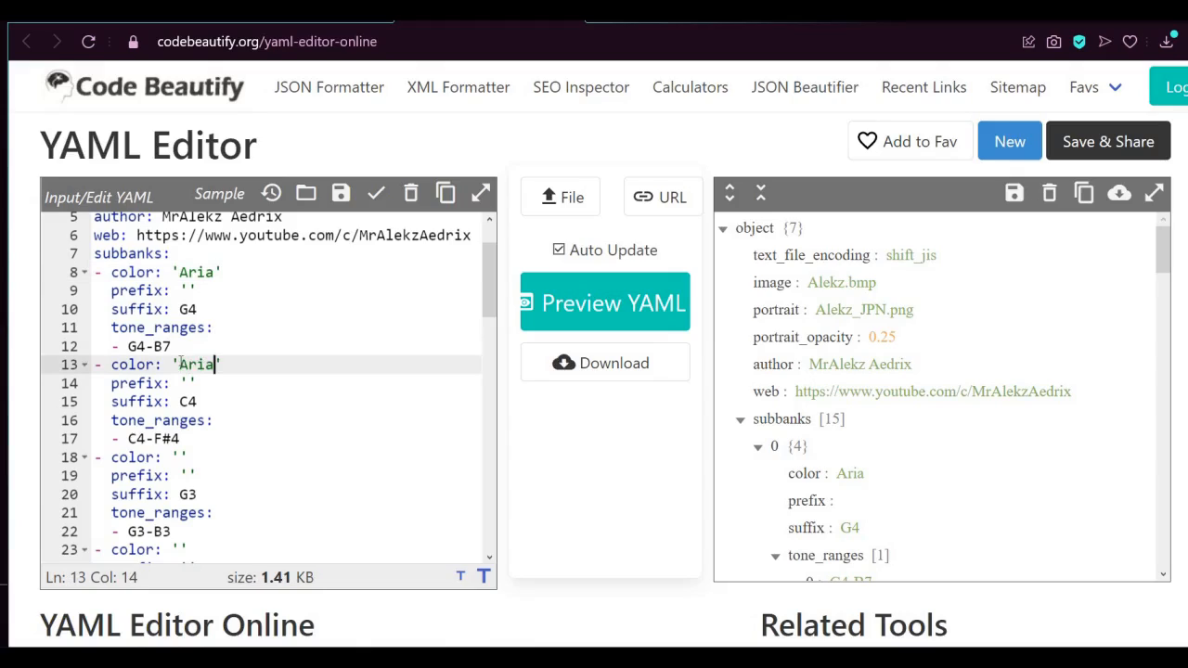
Set the color of the third, fourth and fifth subbanks, with suffixes G3, C3 and A2, to Aria
scroll(182, 362, "down", 1)
left_click(182, 368)
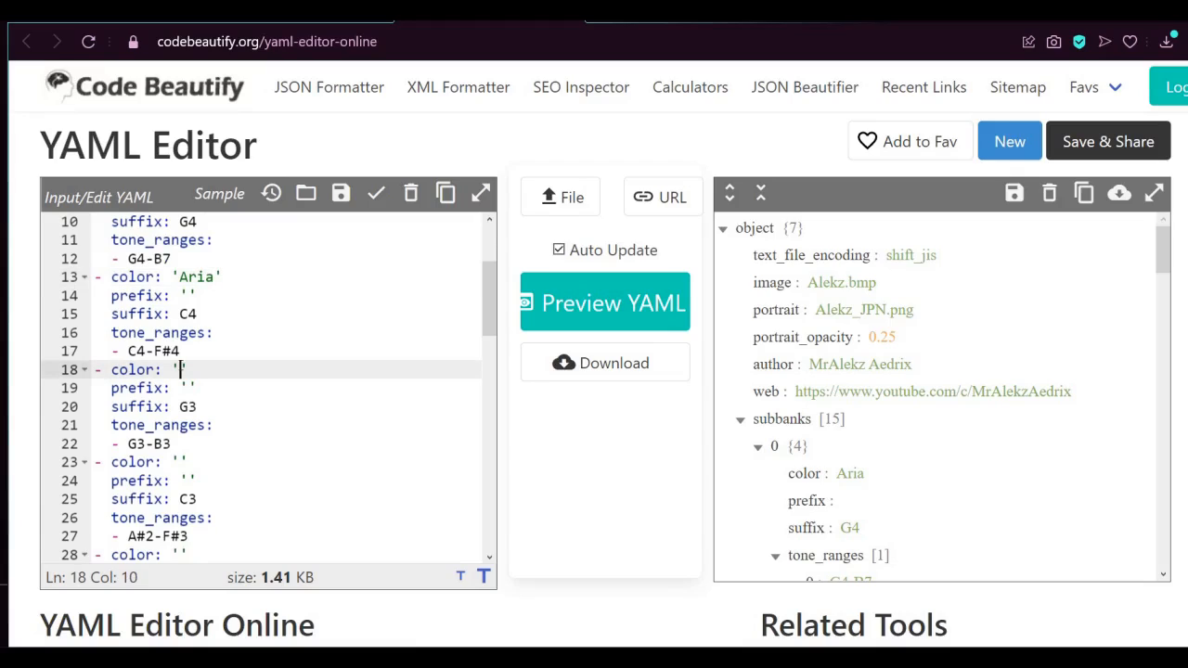
type("Aria")
scroll(182, 371, "down", 1)
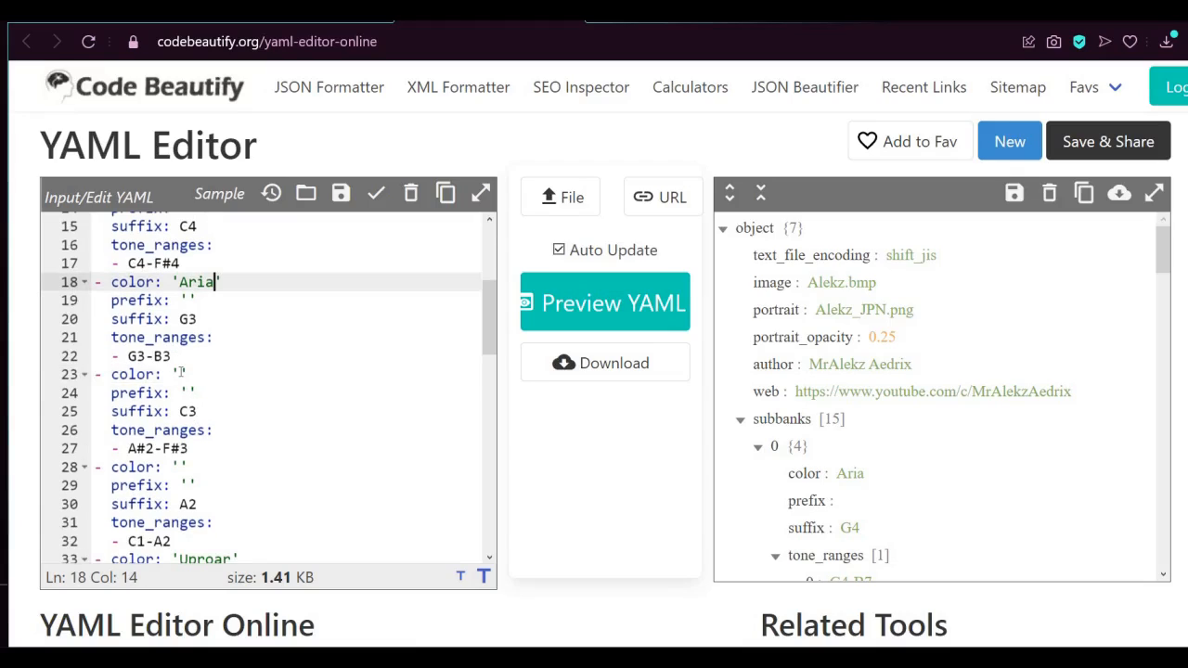
left_click(181, 372)
type("Aria")
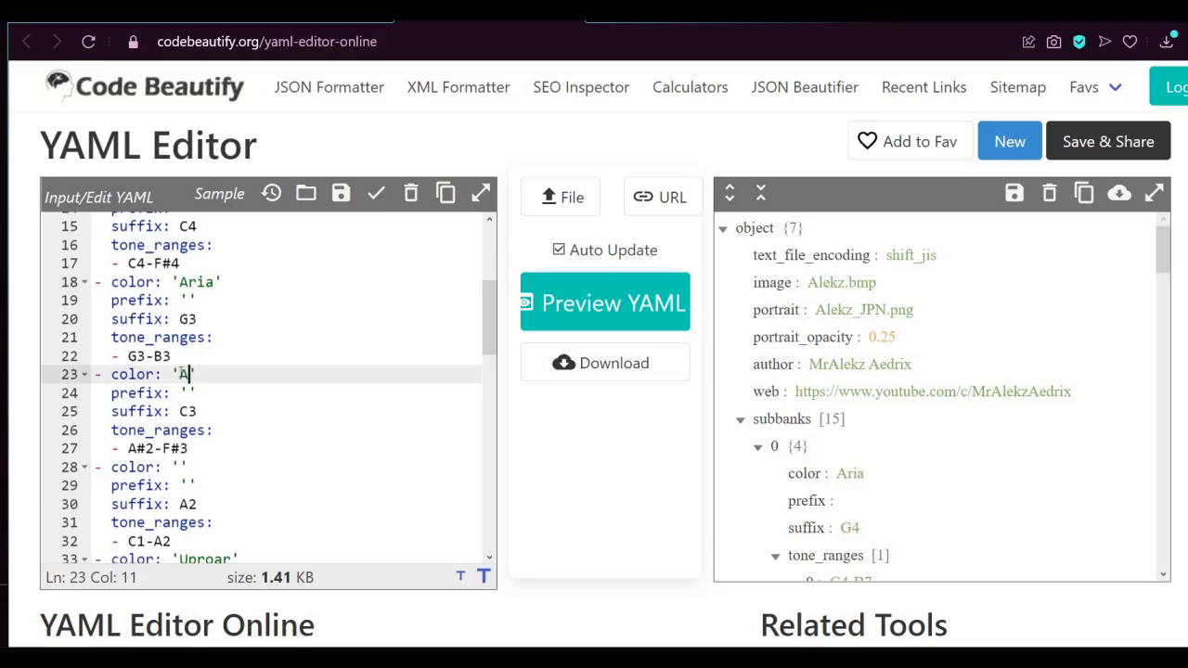
left_click(183, 466)
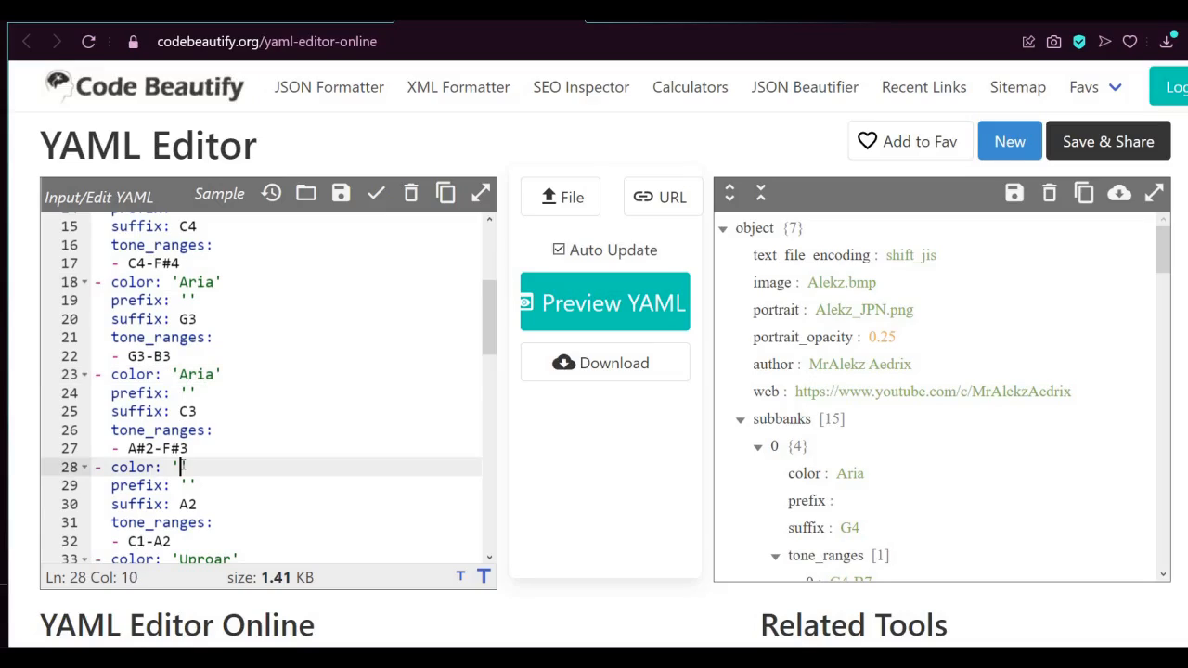
type("Aria")
Clear the Aria color from the subbanks with suffixes A2 and C3, leaving the quotes empty
scroll(331, 347, "up", 5)
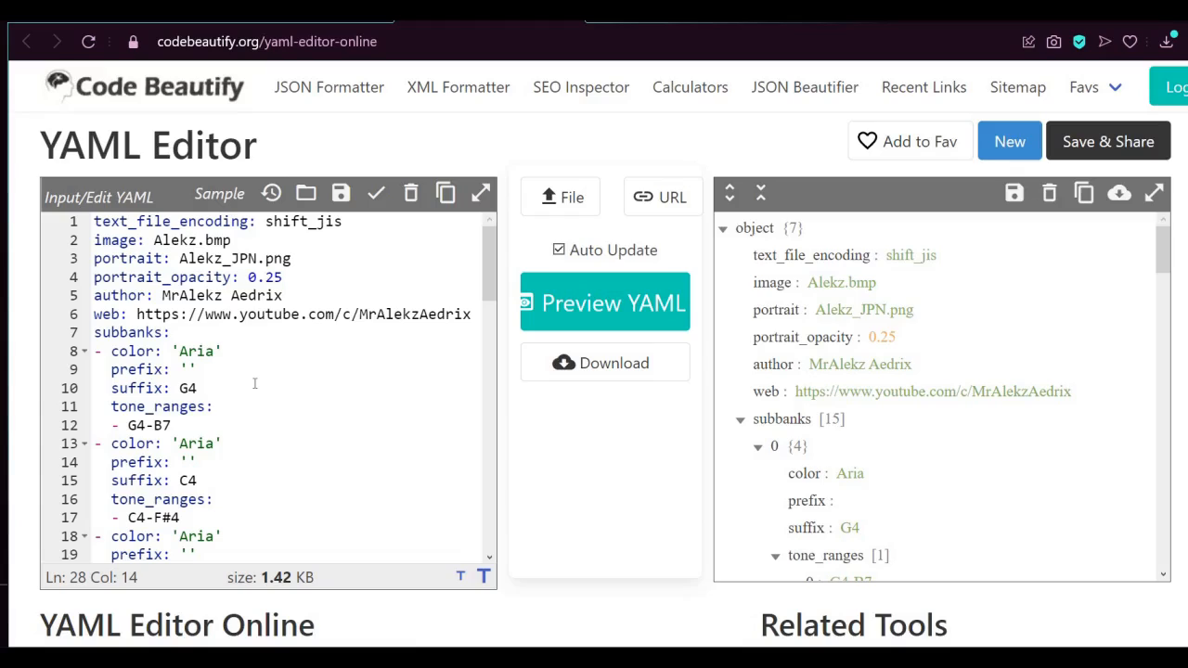
scroll(253, 379, "down", 1)
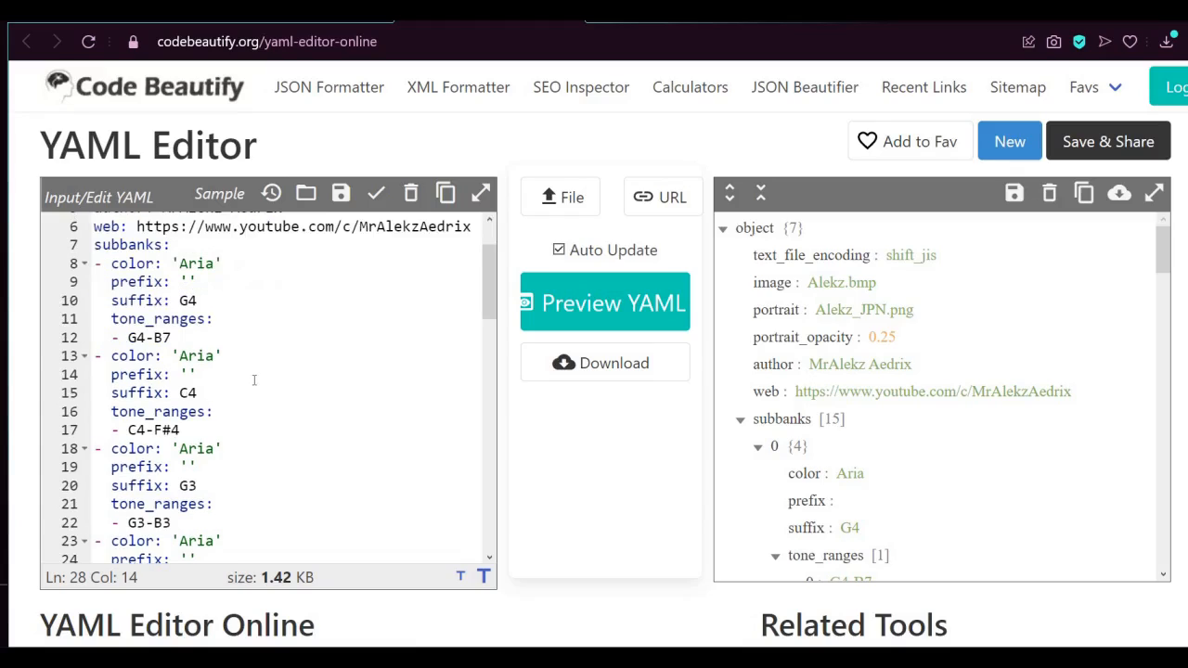
scroll(253, 380, "up", 1)
scroll(253, 379, "down", 4)
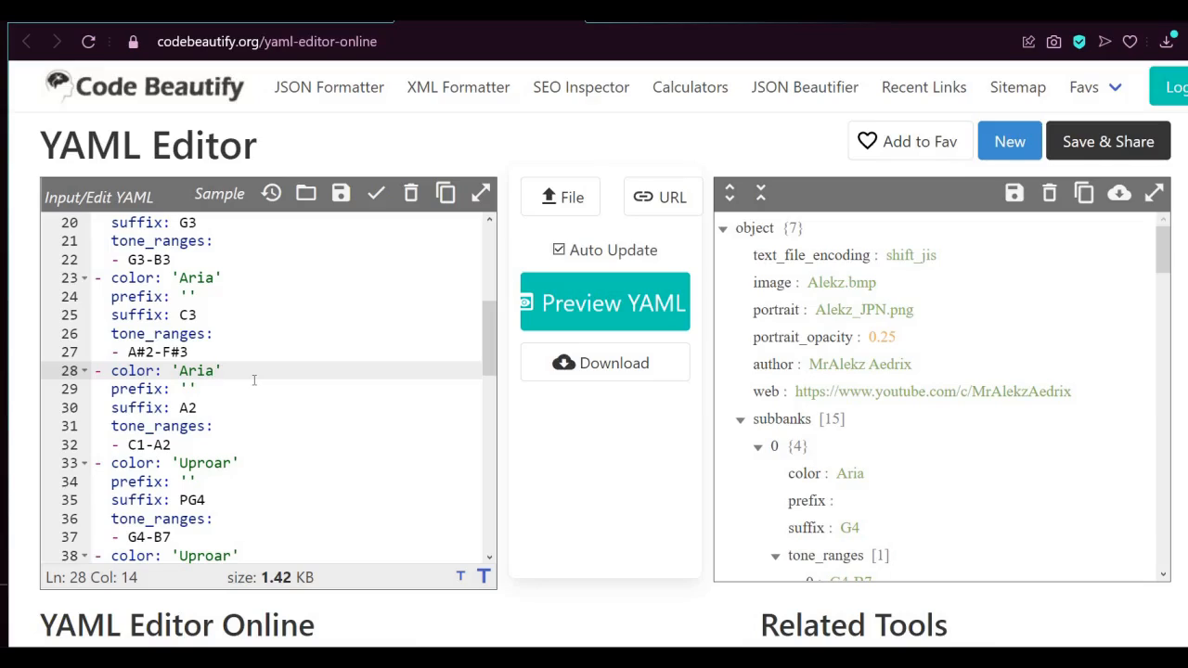
key("BackSpace")
key("BackSpace")
key("BackSpace")
key("BackSpace")
key("Up")
key("Up")
key("Up")
key("Up")
key("Up")
key("Delete")
key("Delete")
key("Delete")
key("Delete")
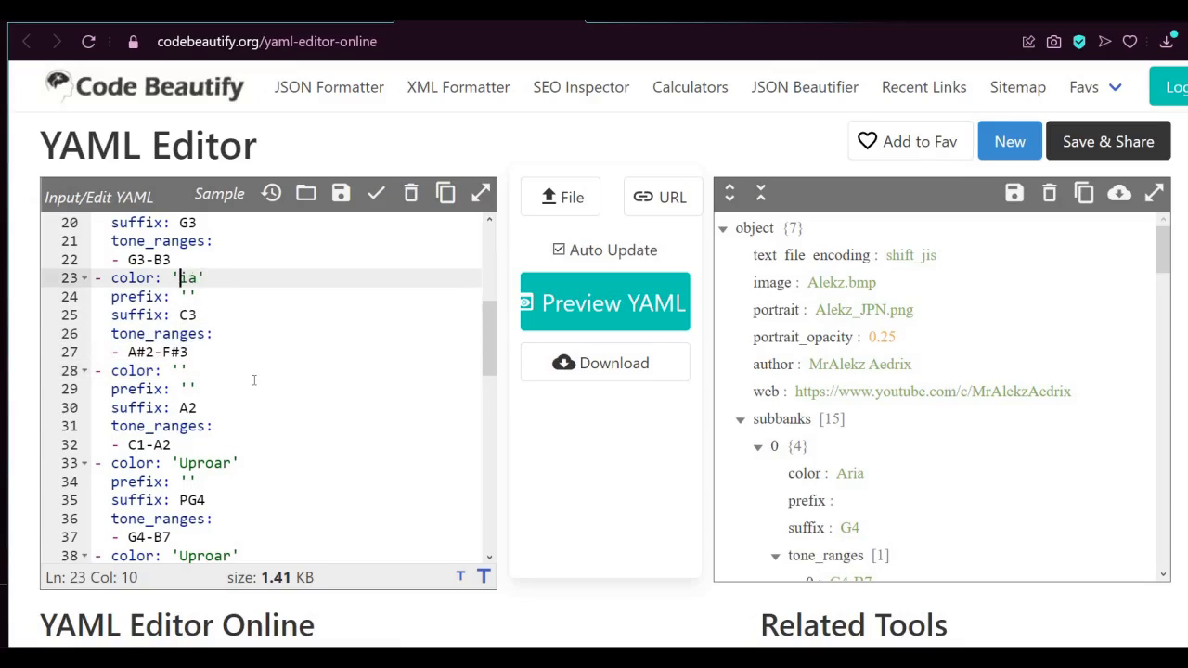
Clear the Aria color from the subbank with suffix G3, leaving the quotes empty
scroll(254, 380, "up", 2)
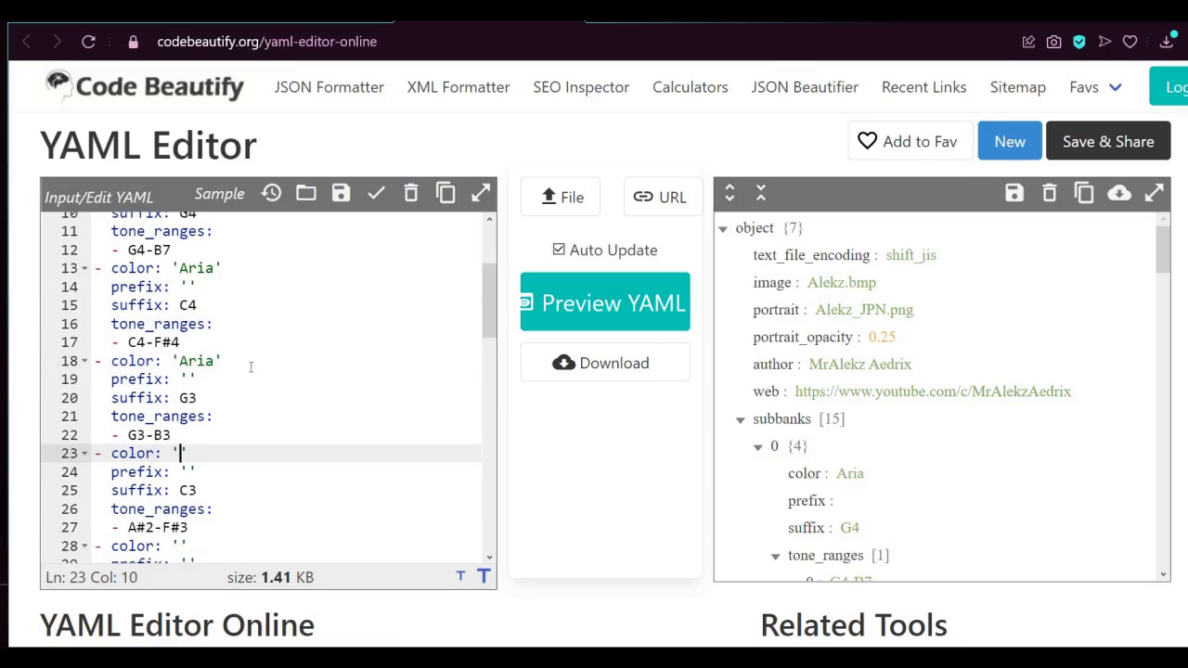
left_click(241, 353)
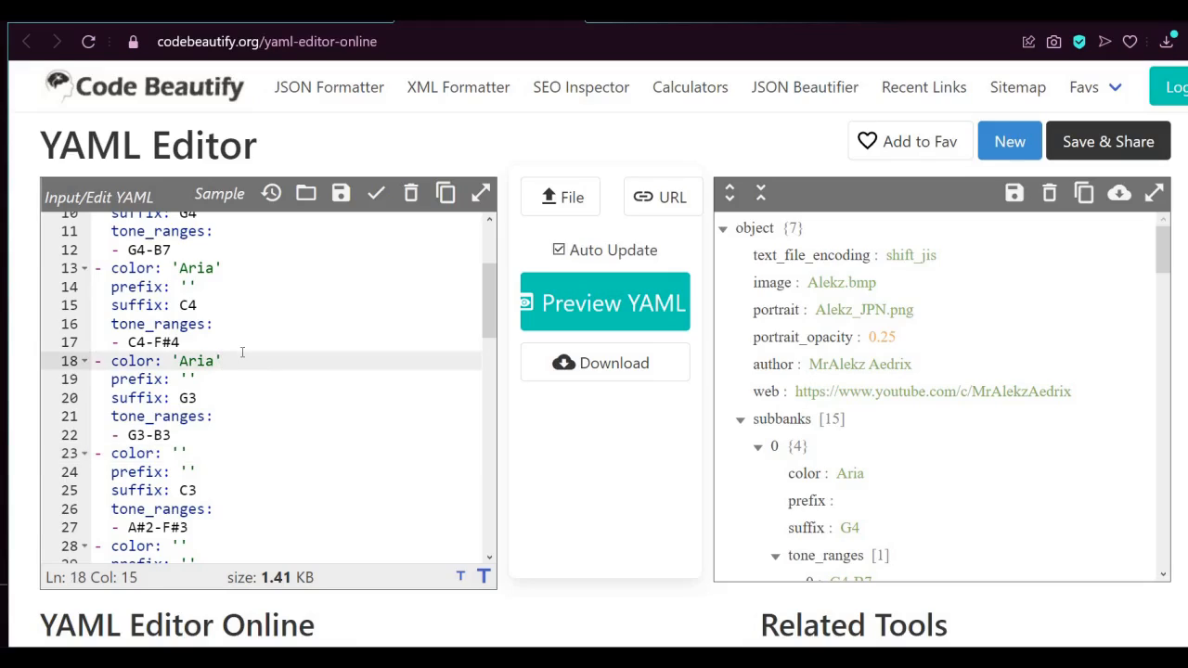
key("Left")
key("BackSpace")
key("BackSpace")
key("BackSpace")
key("BackSpace")
scroll(233, 368, "up", 2)
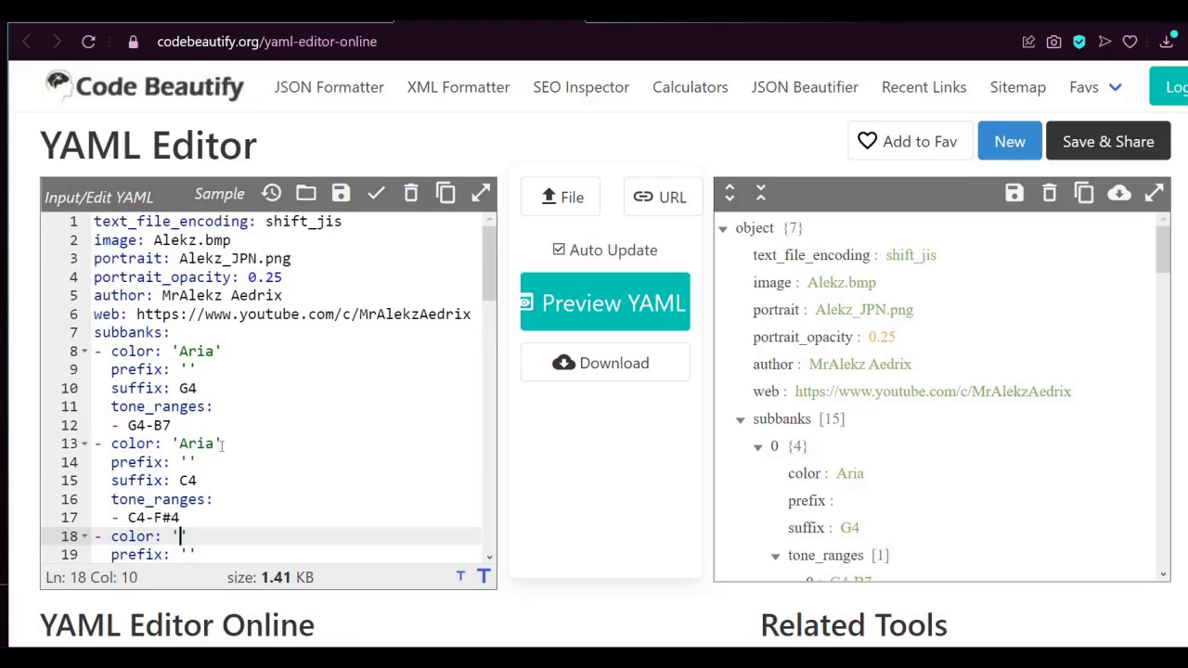
Clear the Aria color from the first two subbanks, with suffixes C4 and G4, leaving the quotes empty
left_click(226, 445)
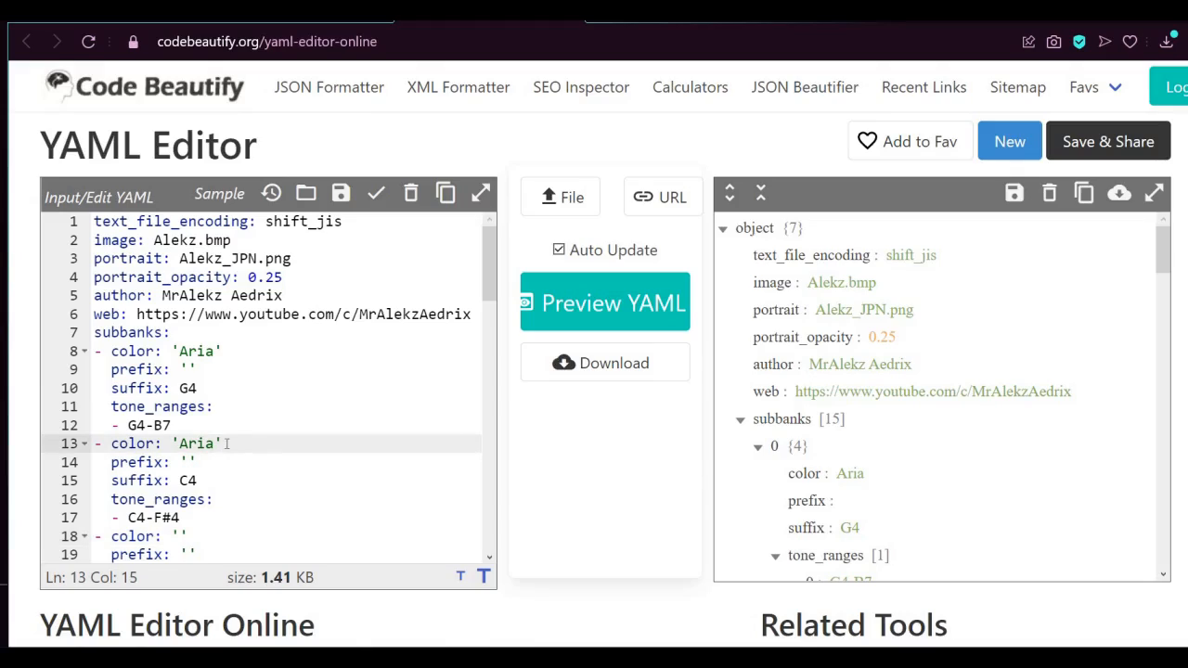
key("Left")
key("BackSpace")
key("BackSpace")
key("BackSpace")
key("BackSpace")
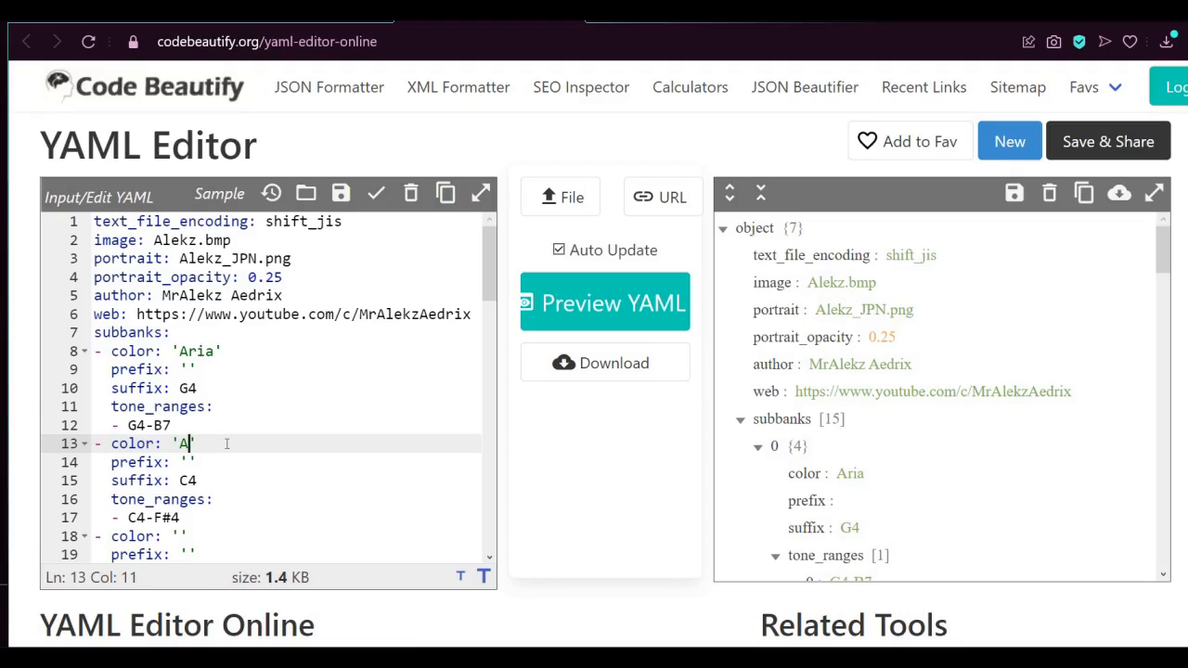
key("Up")
key("Up")
key("Up")
key("Up")
key("Up")
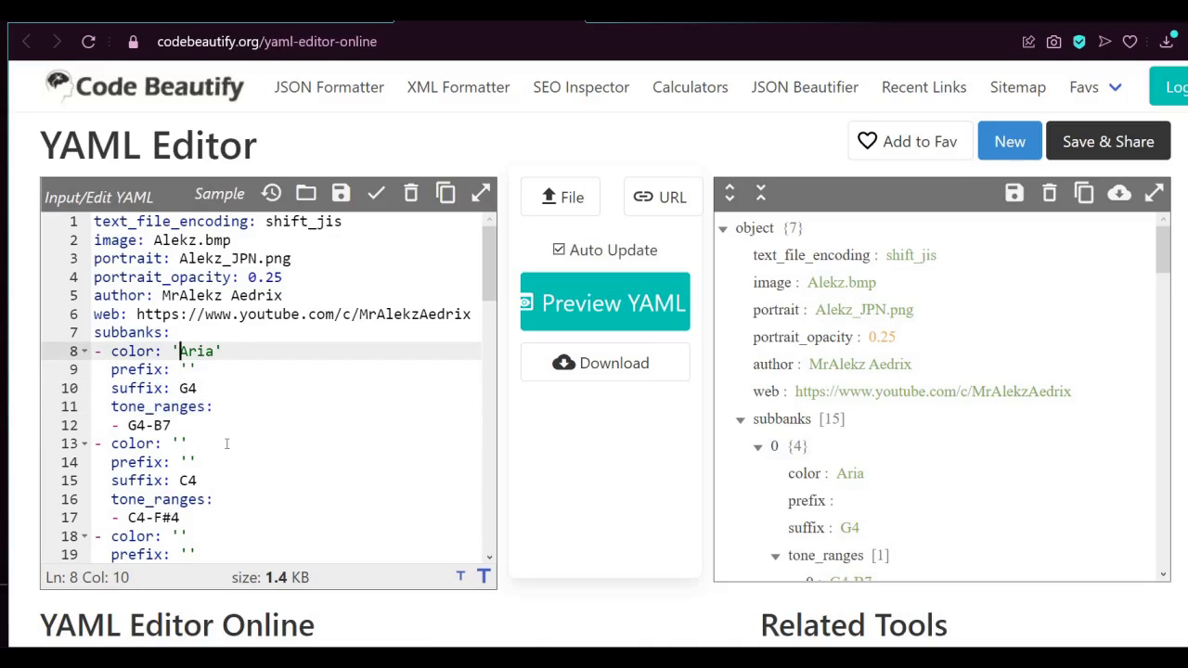
key("Right")
key("Right")
key("Right")
key("Right")
key("BackSpace")
key("BackSpace")
key("BackSpace")
key("BackSpace")
left_click(258, 338)
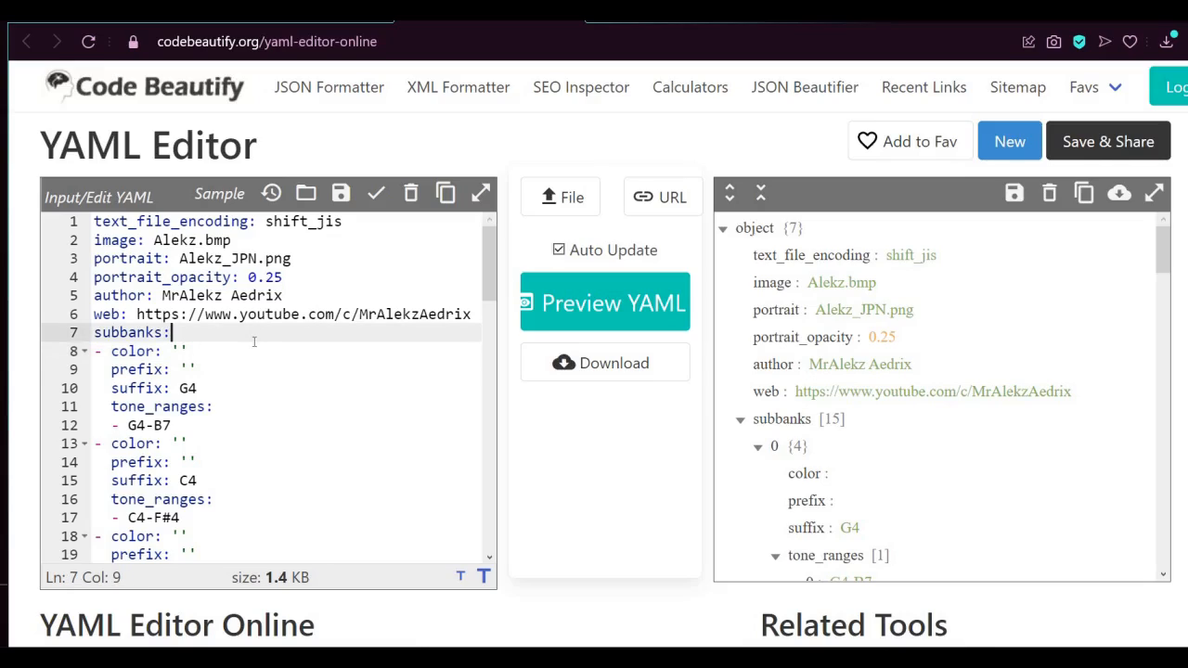
left_click(251, 346)
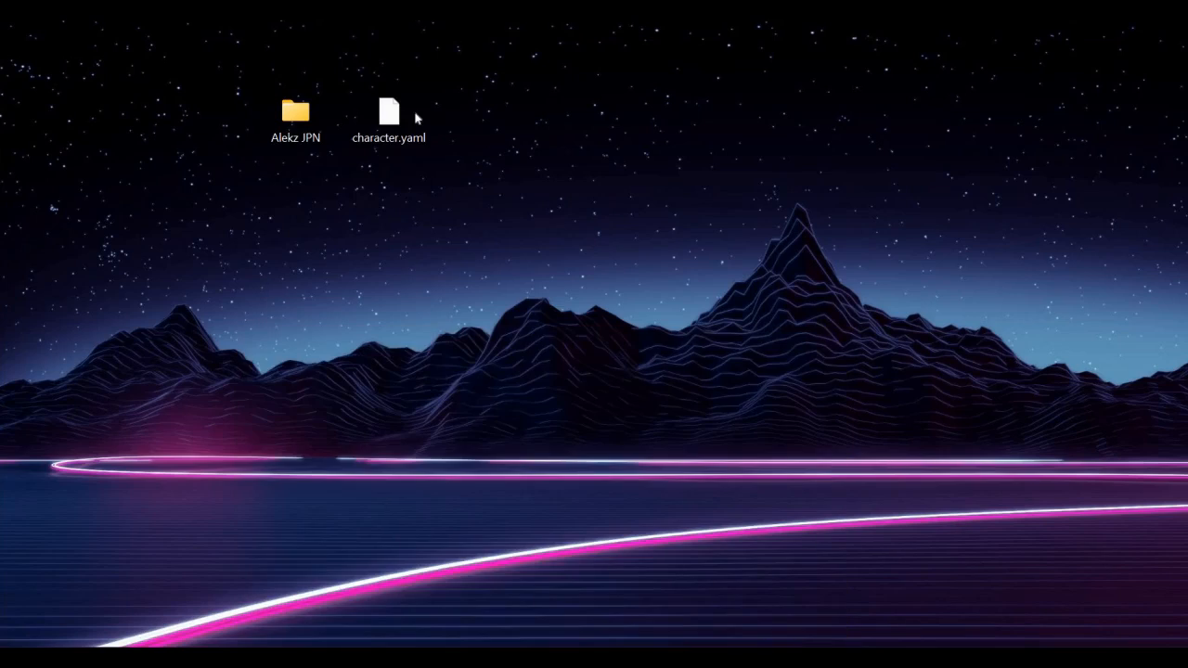
Check the contents of the Alekz JPN folder on the desktop and move character.yaml into that folder
mouse_move(329, 127)
left_mouse_down()
mouse_move(352, 121)
mouse_move(301, 118)
mouse_move(409, 117)
mouse_move(325, 115)
left_mouse_up()
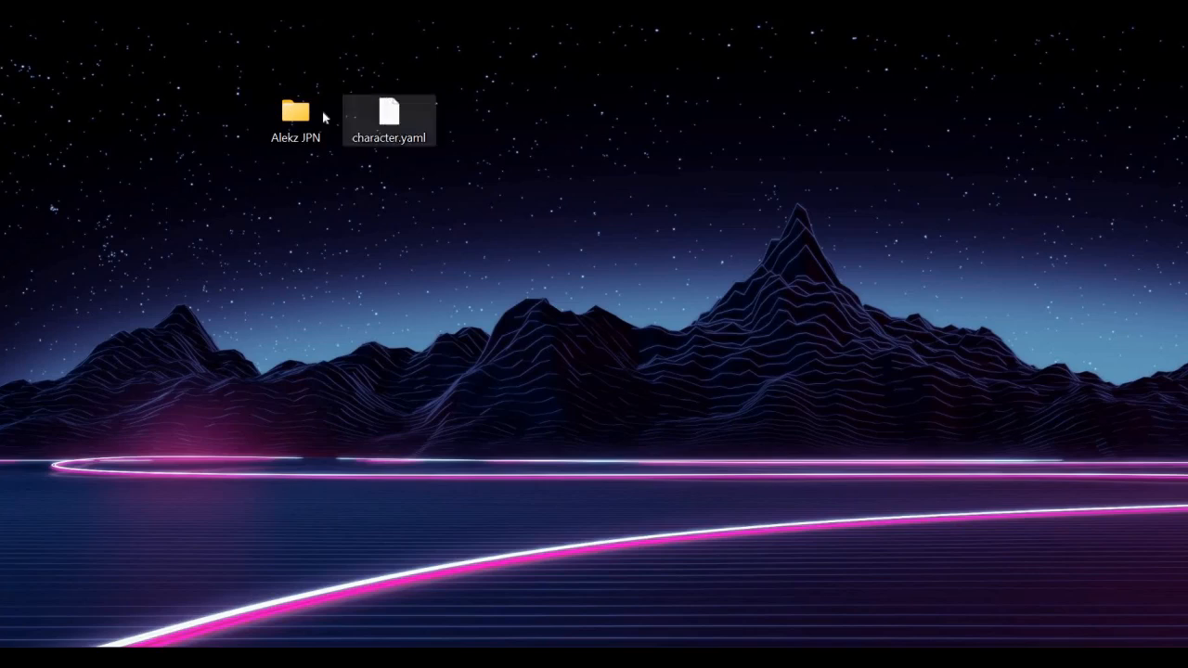
double_click(295, 113)
scroll(569, 436, "down", 2)
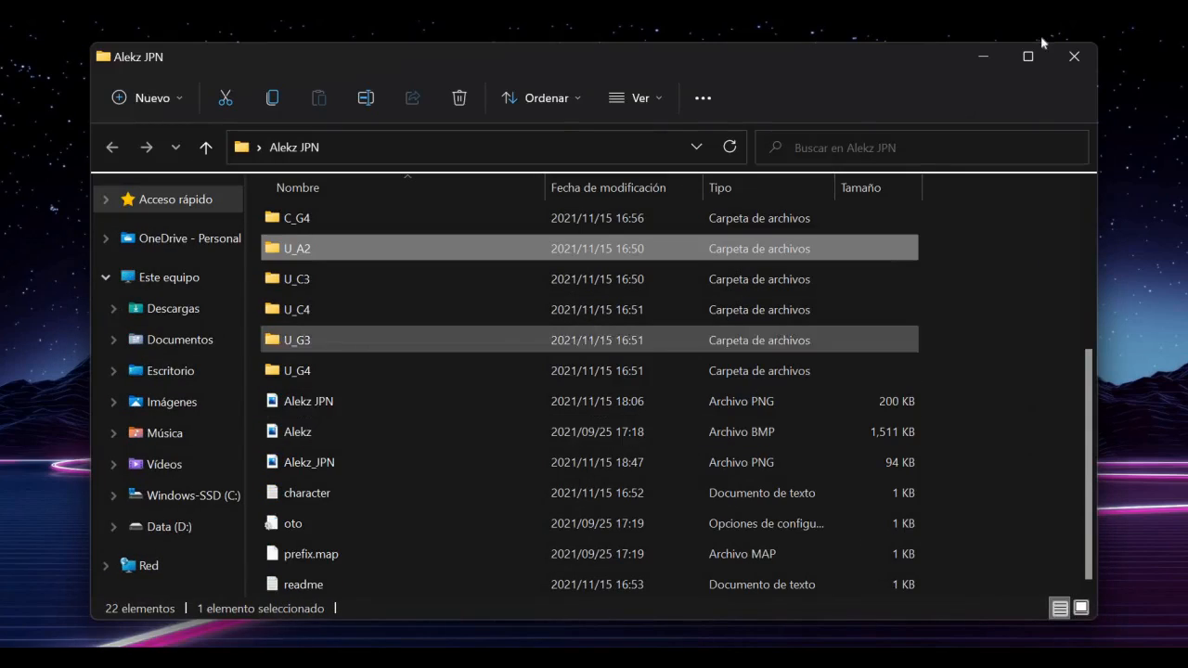
key("alt+F4")
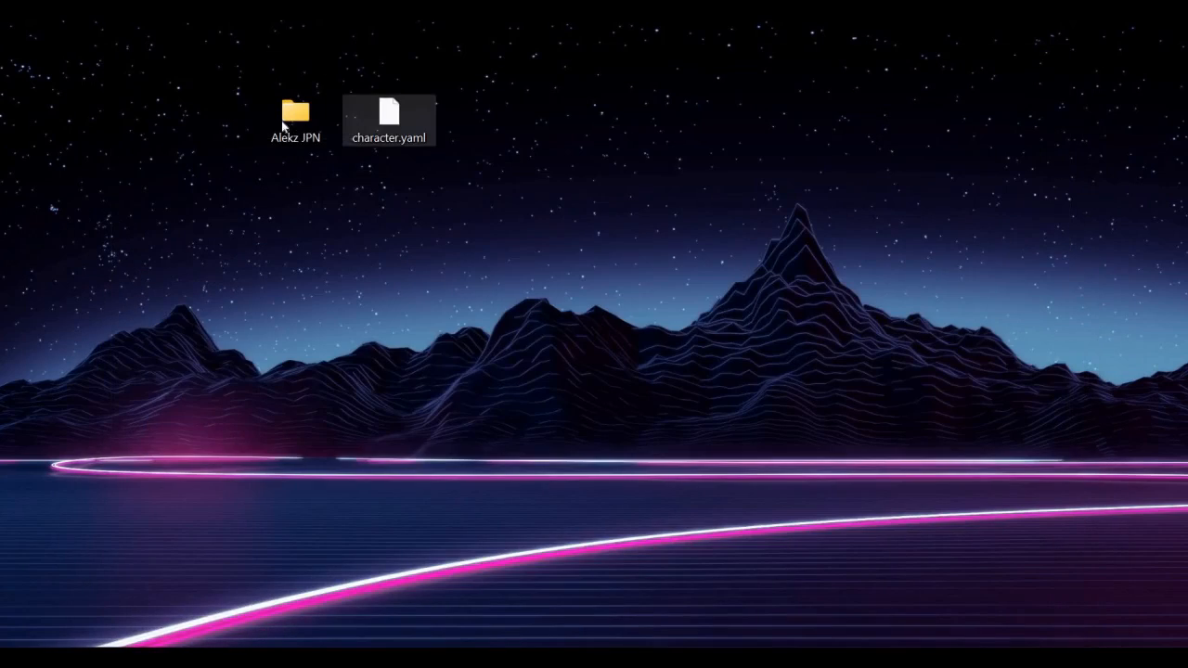
left_click_drag(389, 116, 295, 119)
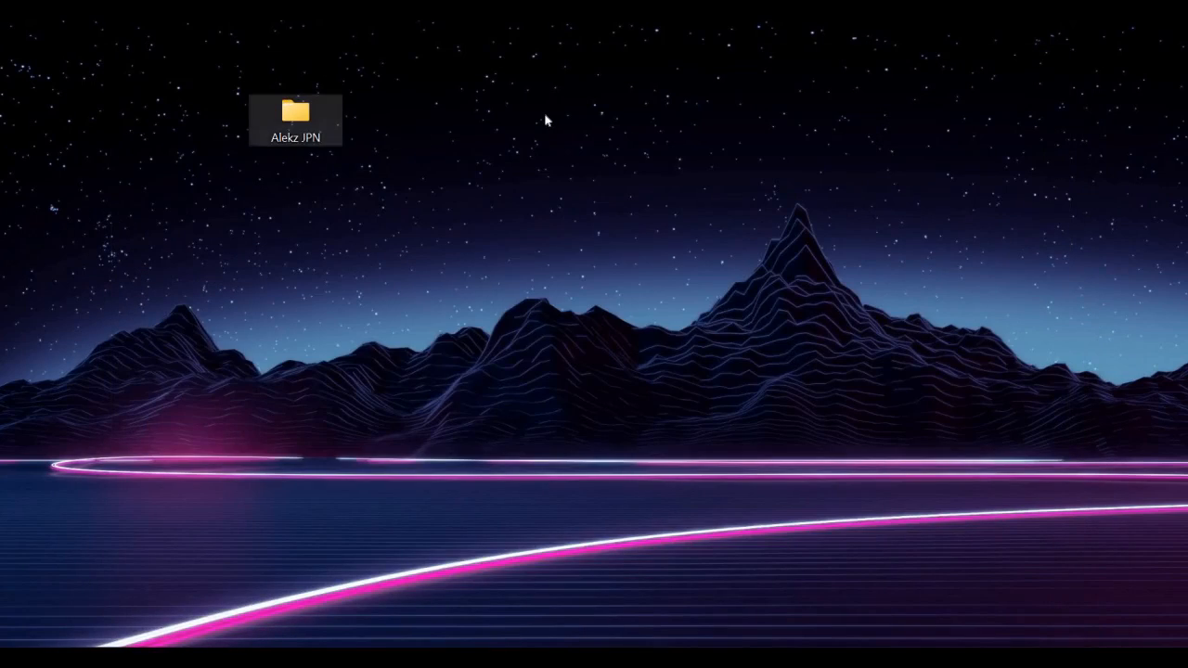
Compress the Alekz JPN folder into an archive with WinRAR
right_click(310, 120)
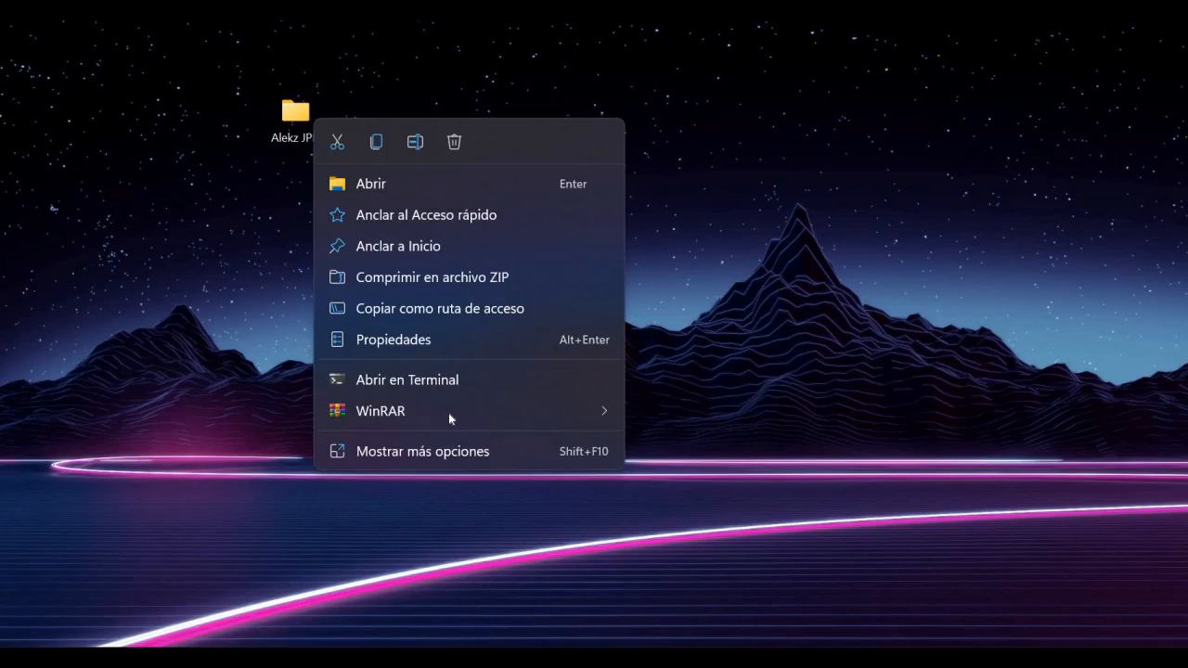
mouse_move(448, 411)
left_click(841, 445)
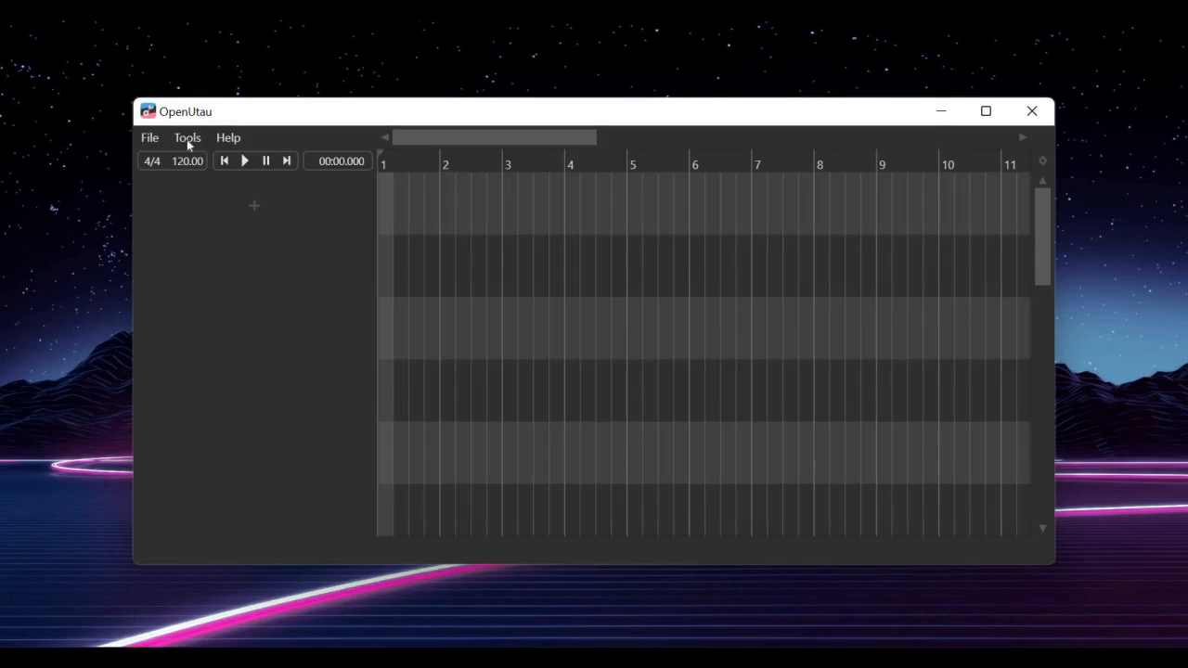
Install the Alekz JPN archive from the desktop as a singer, using Japanese (Shift-JIS) for both the archive and text file encodings
left_click(187, 139)
left_click(236, 287)
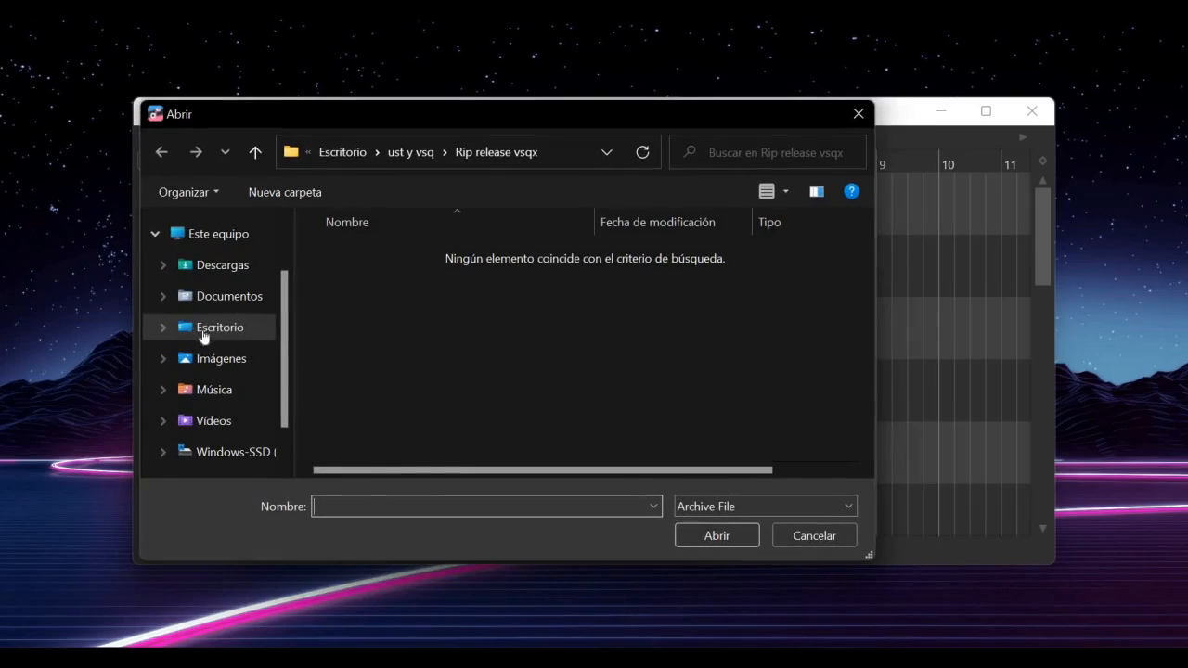
left_click(203, 336)
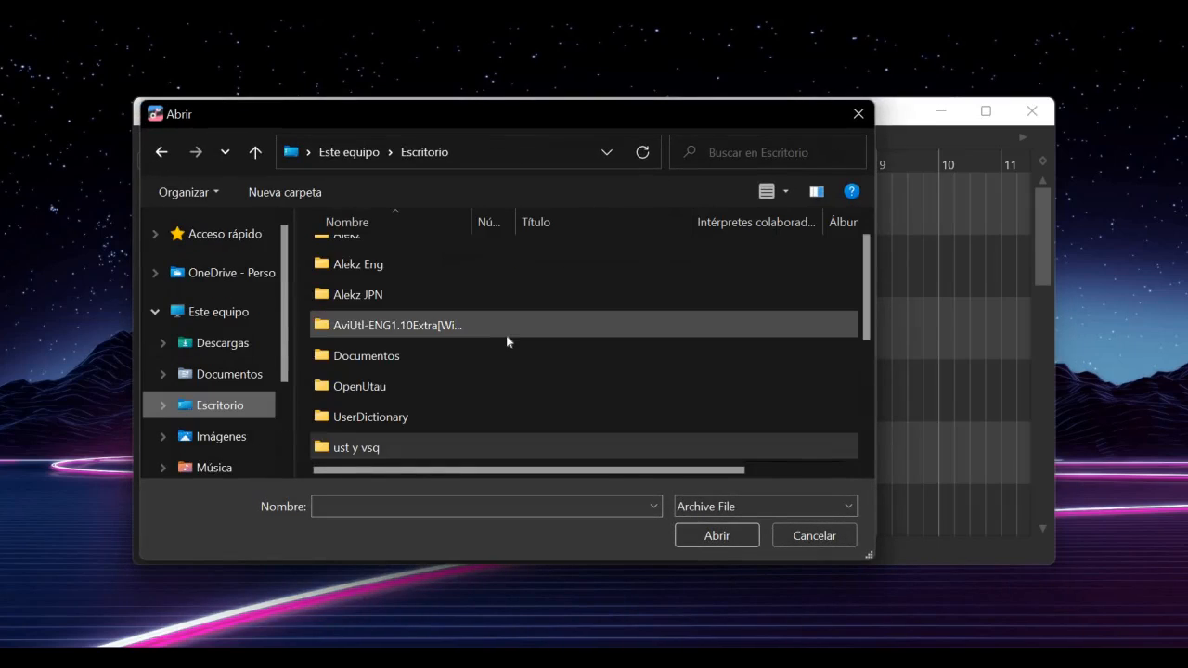
scroll(506, 334, "down", 3)
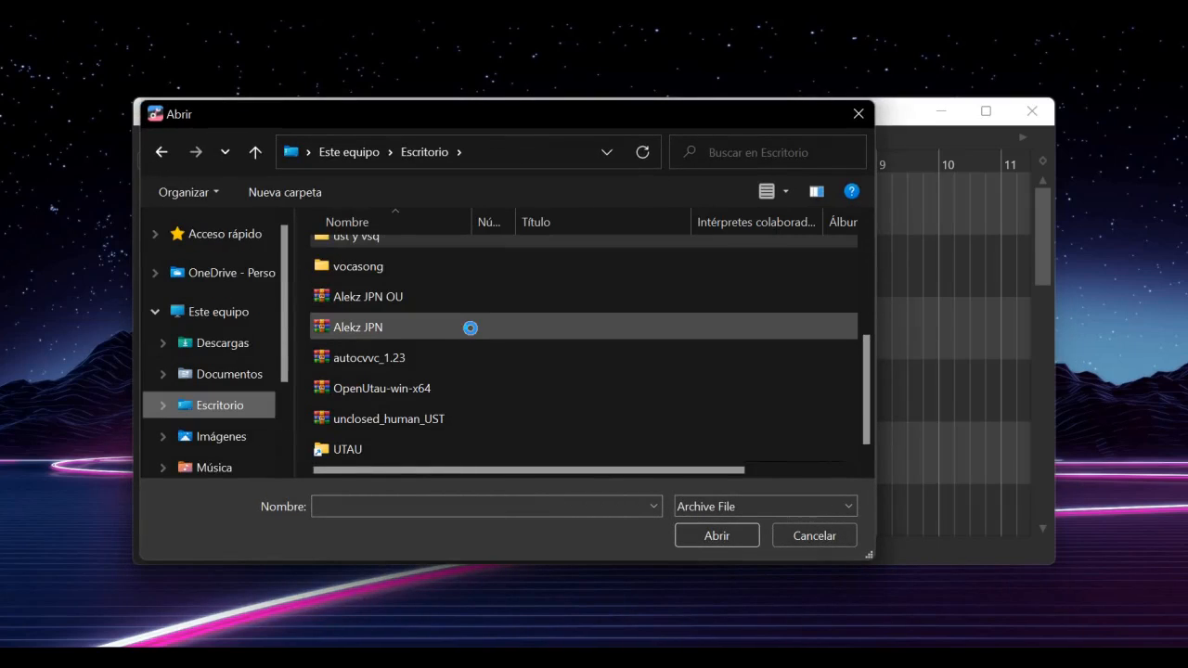
double_click(471, 326)
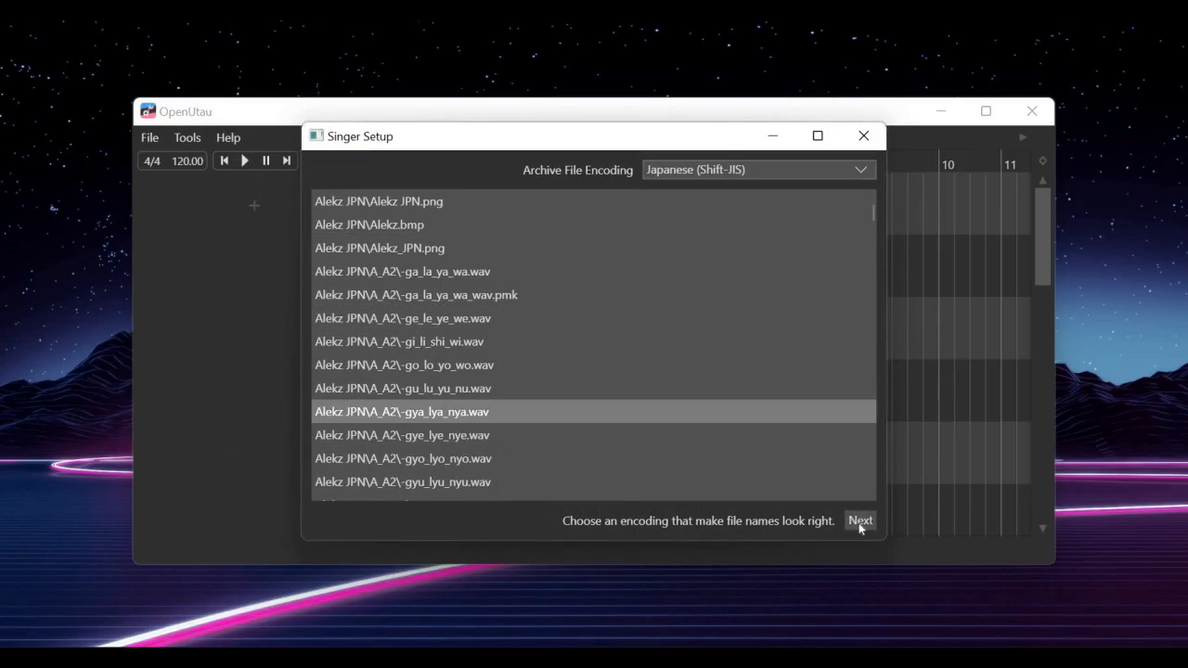
left_click(858, 521)
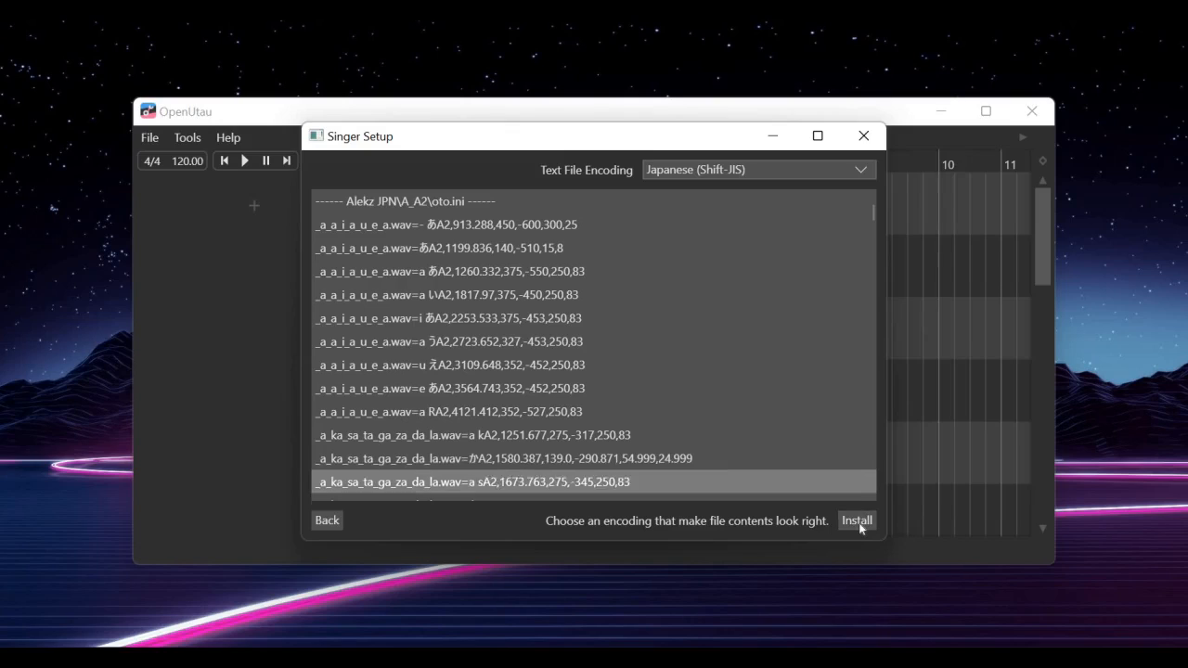
left_click(857, 520)
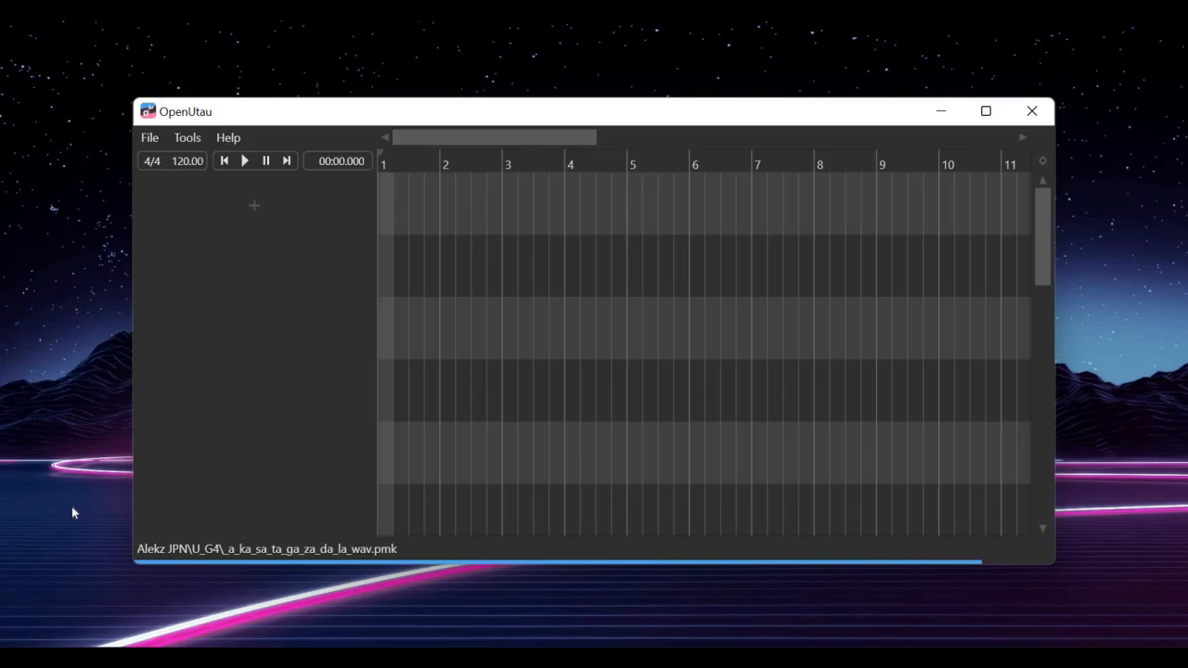
Add a track with Alekz JPN as its singer and create a new part at bar 1
left_click(276, 201)
left_click(287, 190)
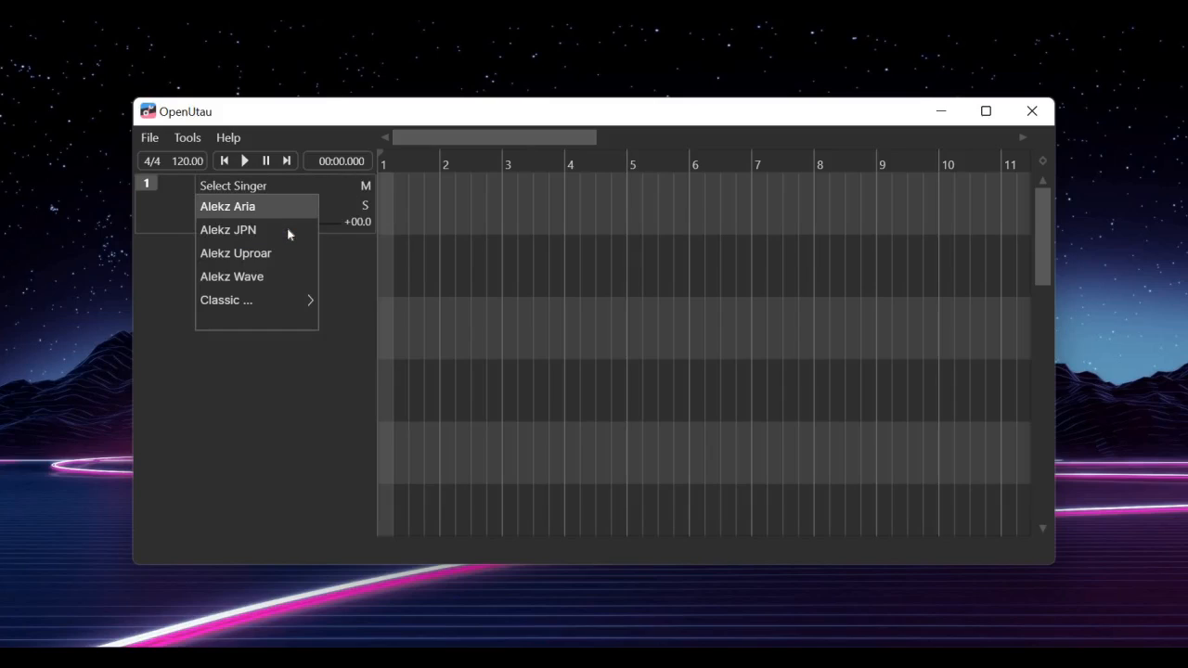
left_click(288, 232)
left_click(410, 204)
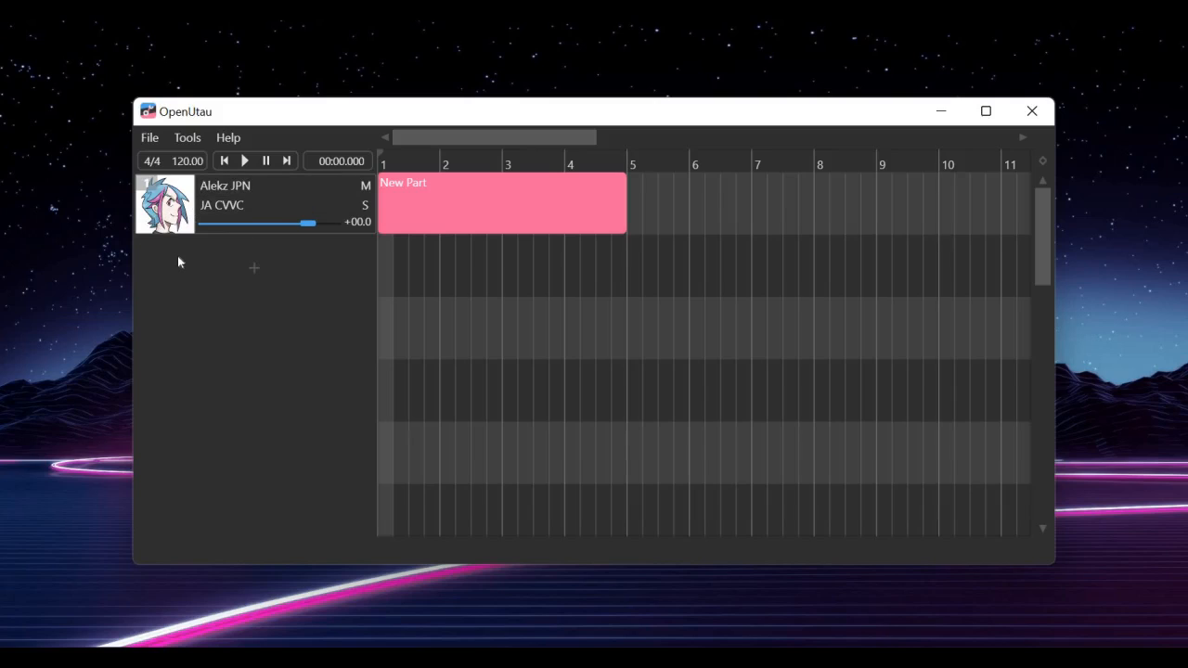
Open the new part in a maximized piano roll and display the CLR voice color expression
double_click(472, 201)
left_click(986, 111)
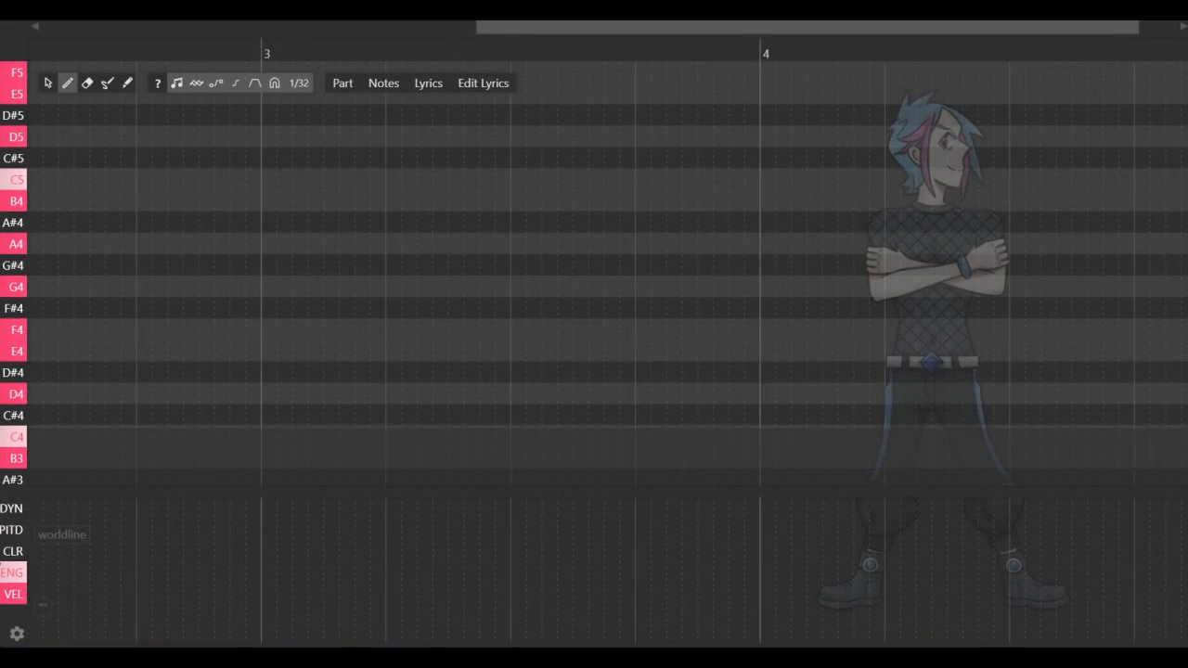
left_click(13, 553)
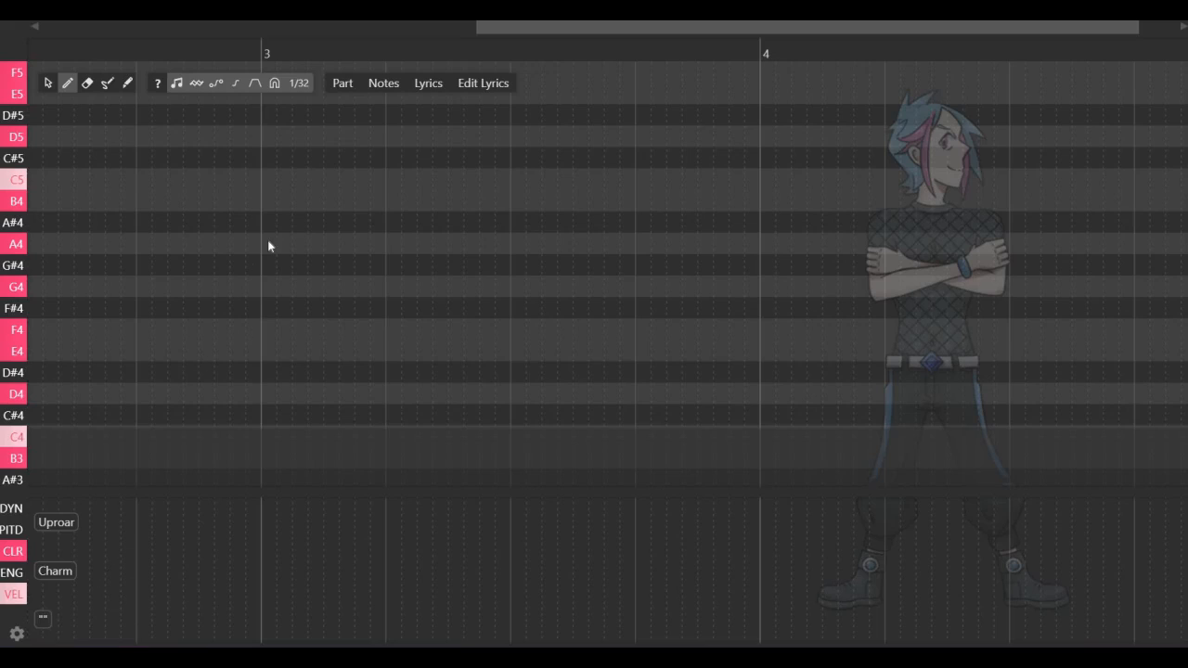
Draw five consecutive ascending quarter notes on C3, D3, E3, F3 and G3, starting one beat before bar 3
scroll(267, 243, "down", 3)
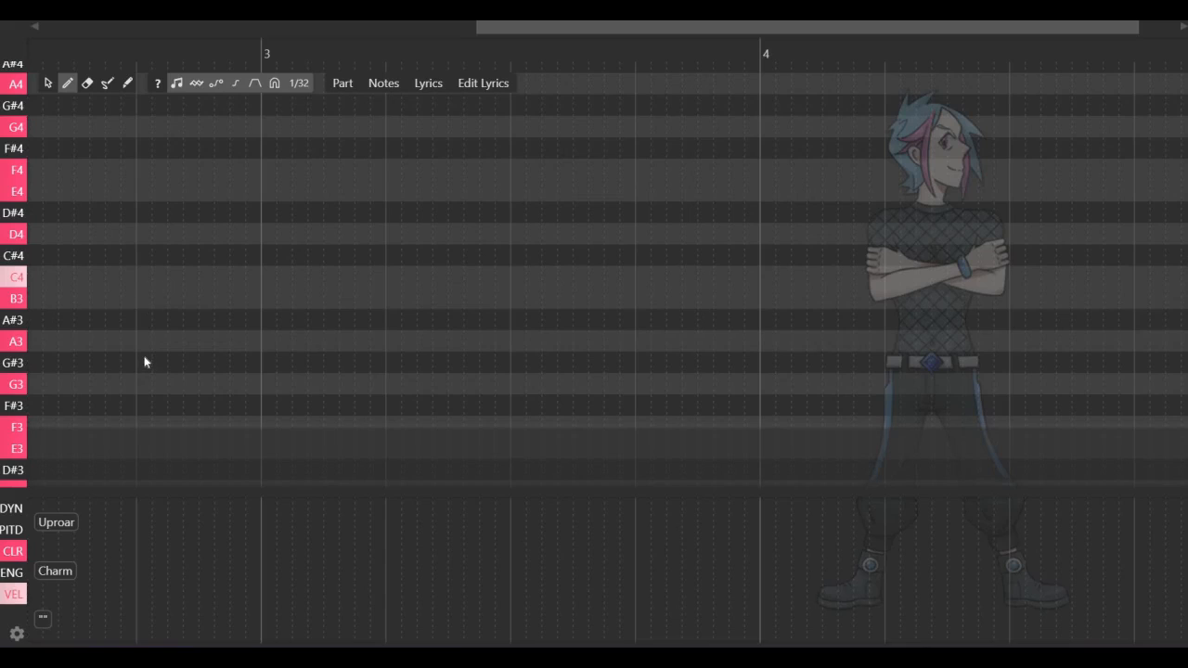
scroll(143, 359, "down", 5)
scroll(163, 327, "up", 1)
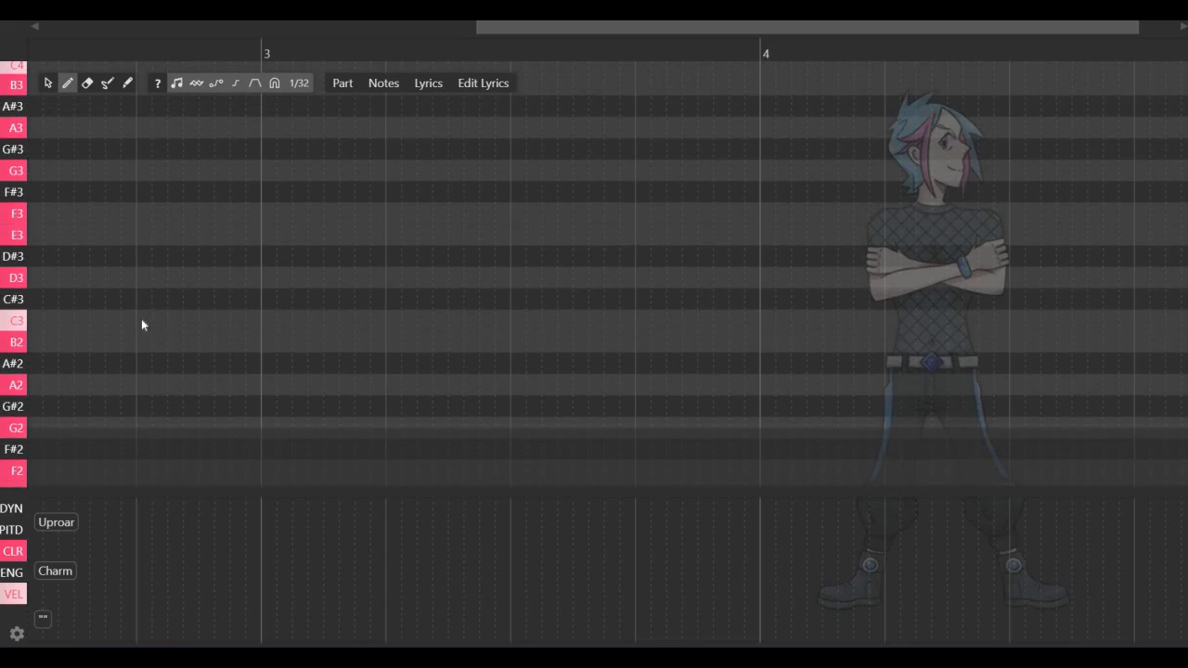
left_click(141, 321)
mouse_move(260, 321)
left_mouse_down()
mouse_move(292, 273)
mouse_move(392, 273)
mouse_move(378, 276)
mouse_move(399, 236)
mouse_move(502, 234)
mouse_move(644, 173)
mouse_move(761, 167)
left_mouse_up()
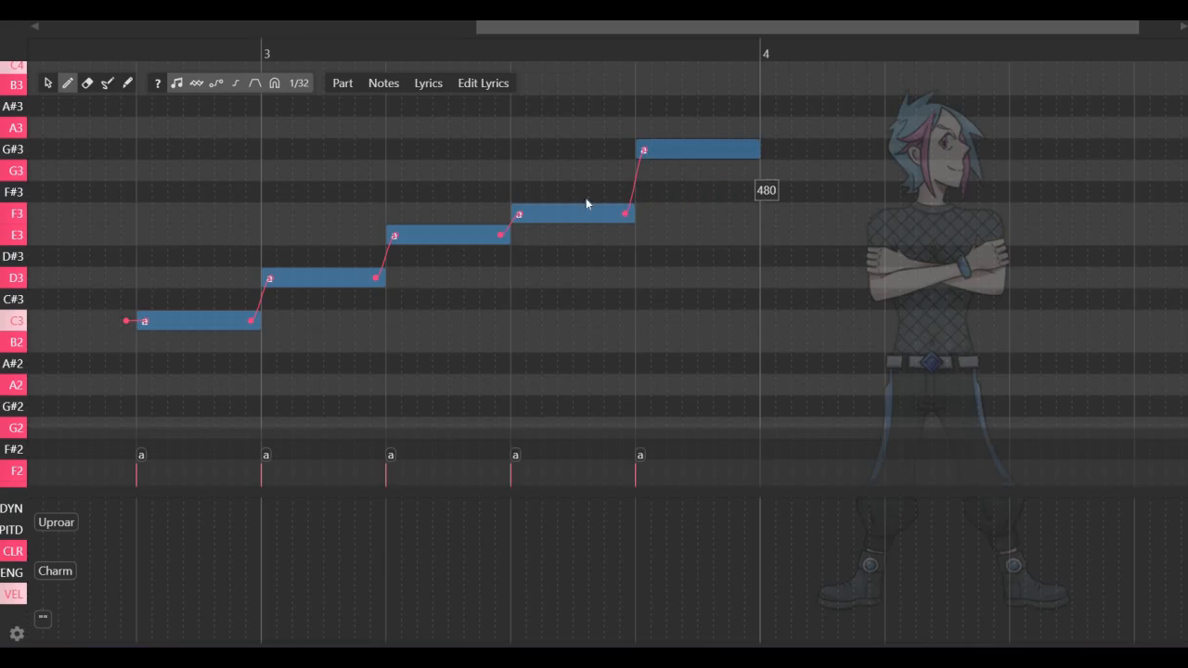
Set the lyrics of the first two notes to do and re
double_click(196, 318)
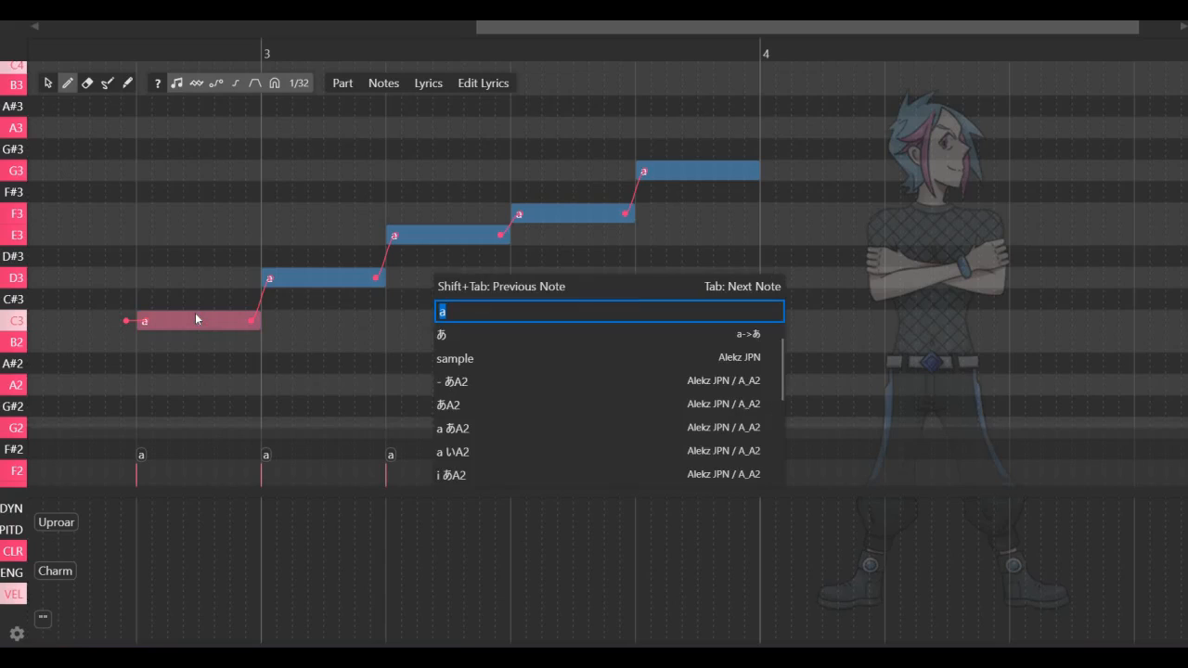
type("do")
key("Tab")
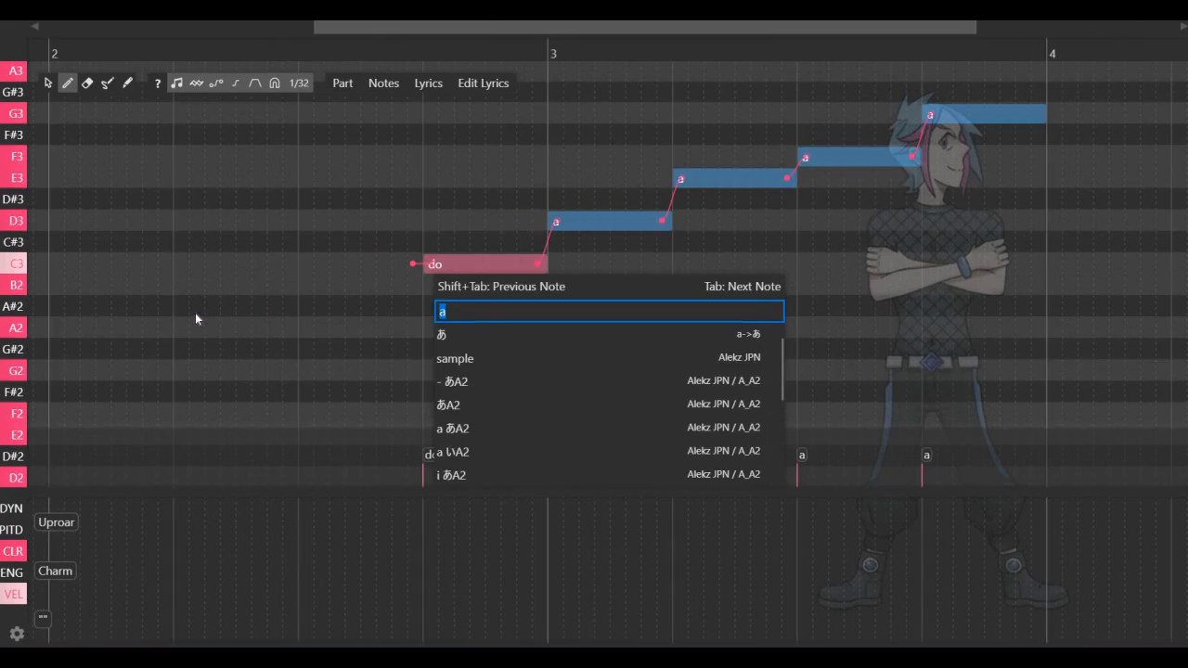
type("re")
key("Tab")
key("Tab")
Enter the lyrics mi and fa on the fourth and fifth notes
type("mi")
key("Tab")
type("fa")
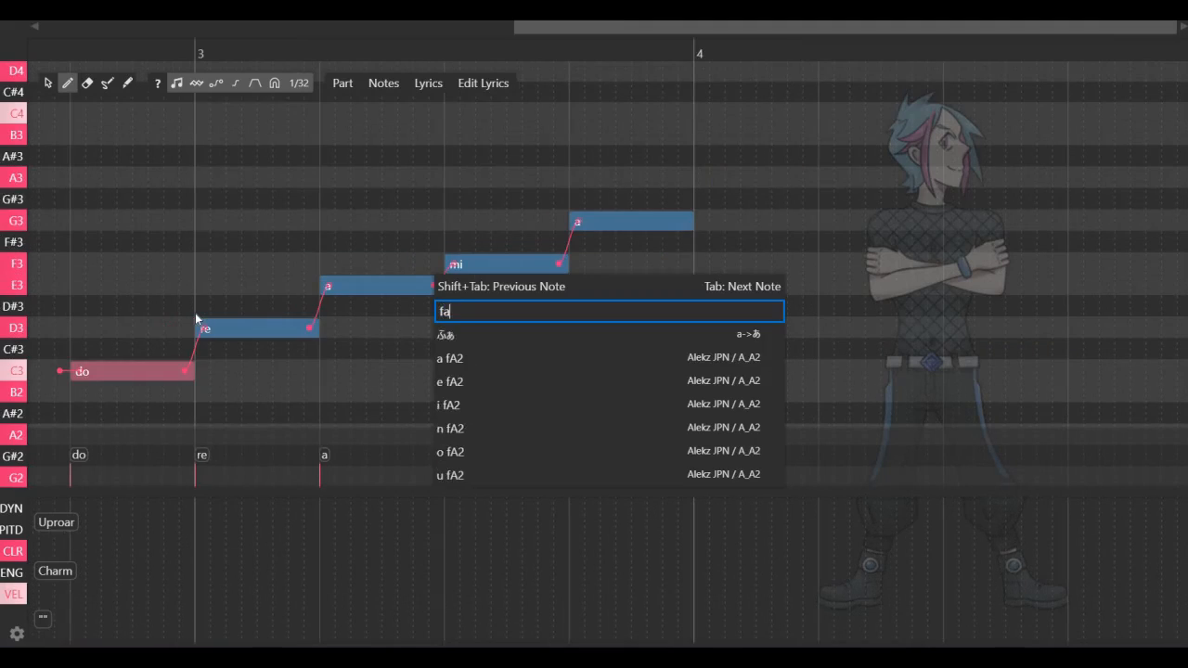
key("Return")
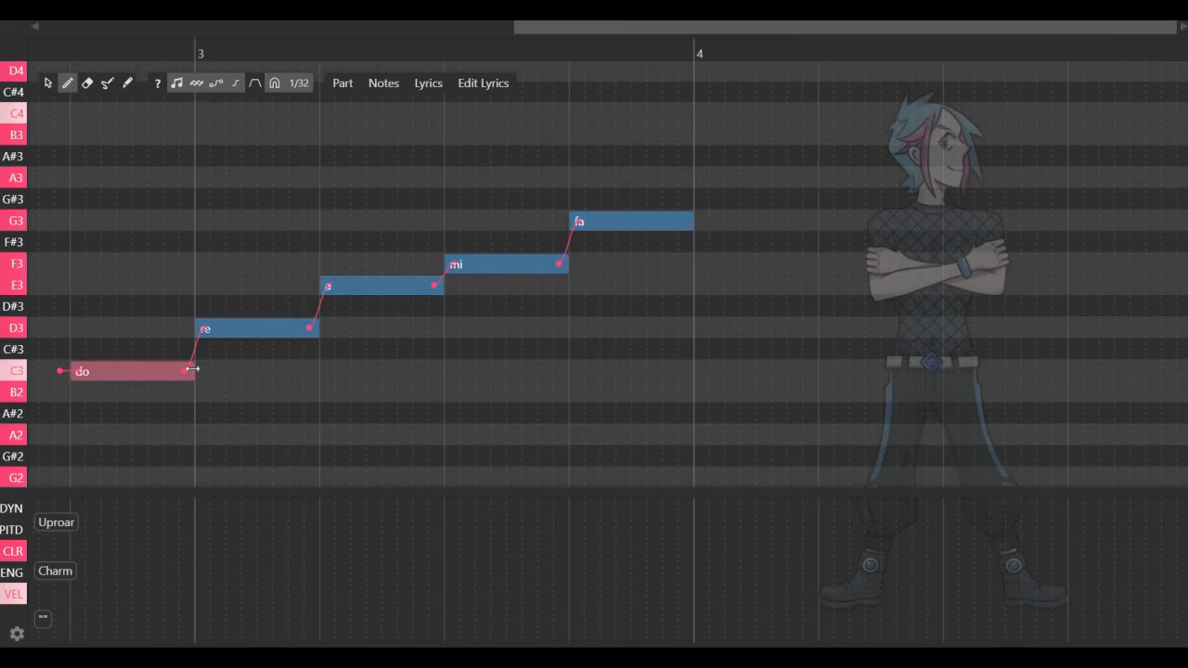
Set the lyrics of the third, fourth and fifth notes to mi, fa and so
double_click(353, 294)
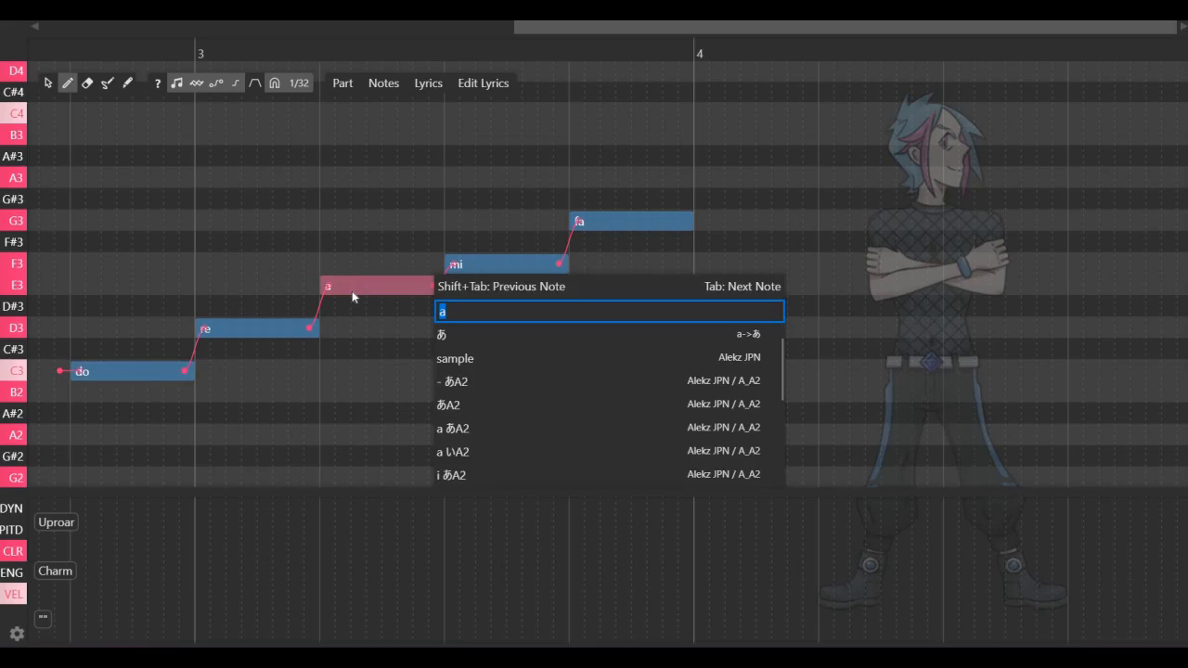
type("mi")
key("Tab")
type("fa")
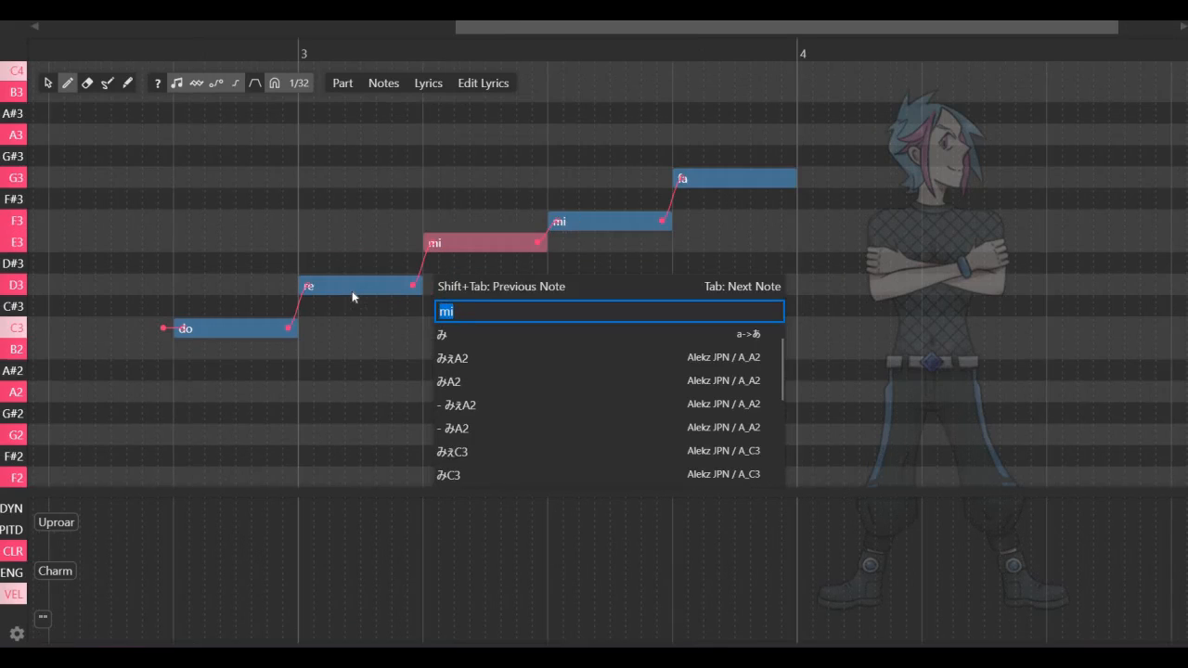
key("Tab")
type("so")
key("Return")
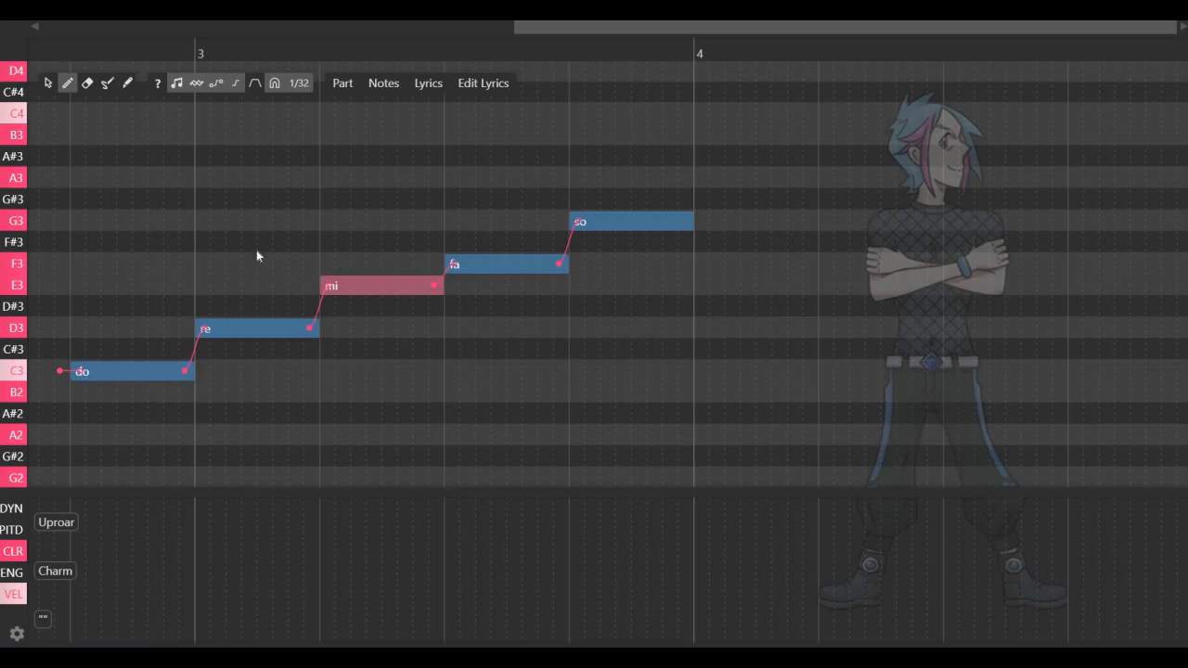
Undo the stray long note on G2 and convert the lyrics of all the notes from romaji to hiragana
left_click_drag(140, 223, 707, 457)
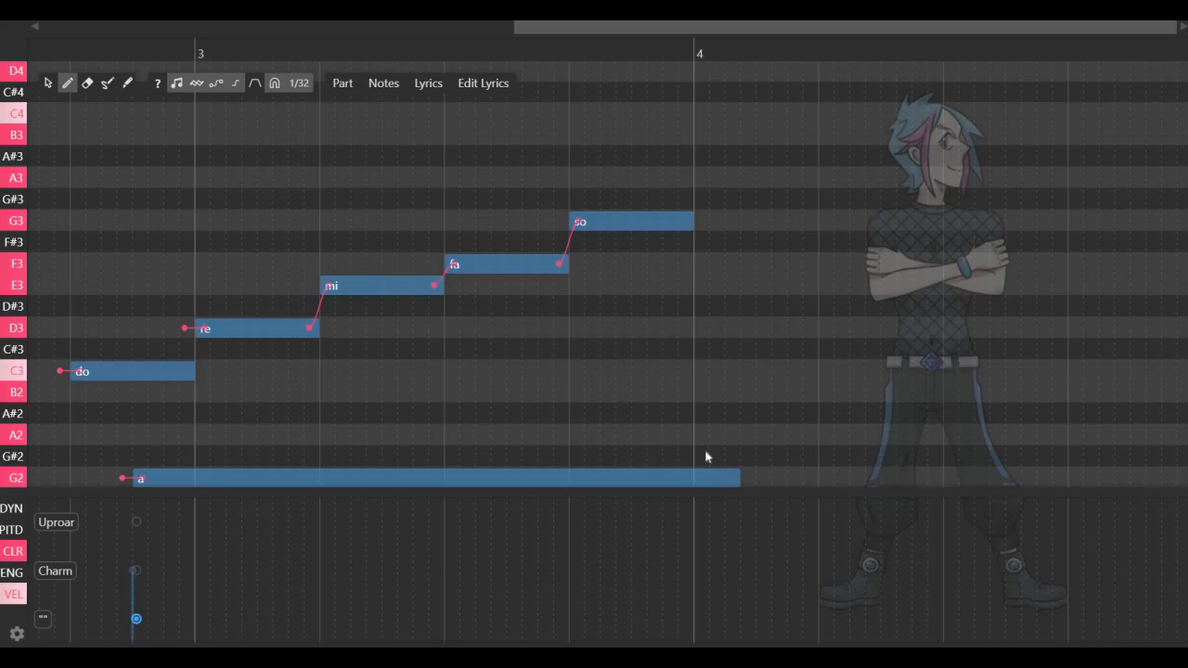
key("ctrl+z")
left_click(48, 84)
left_click_drag(164, 167, 421, 63)
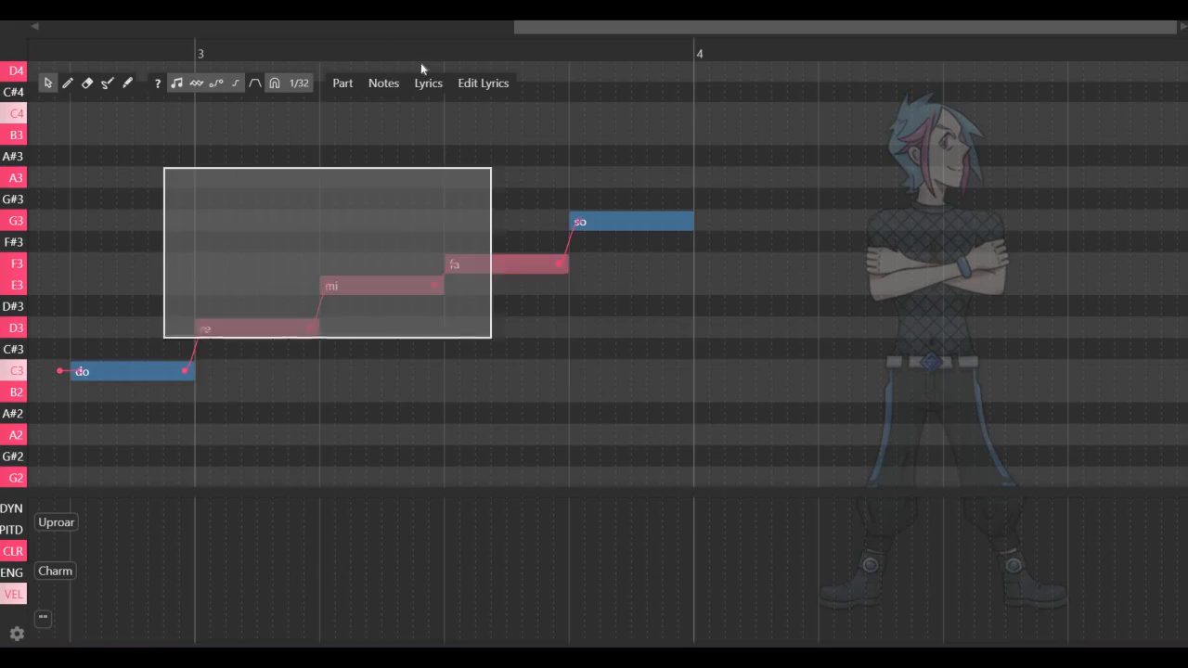
key("ctrl+a")
left_click(430, 82)
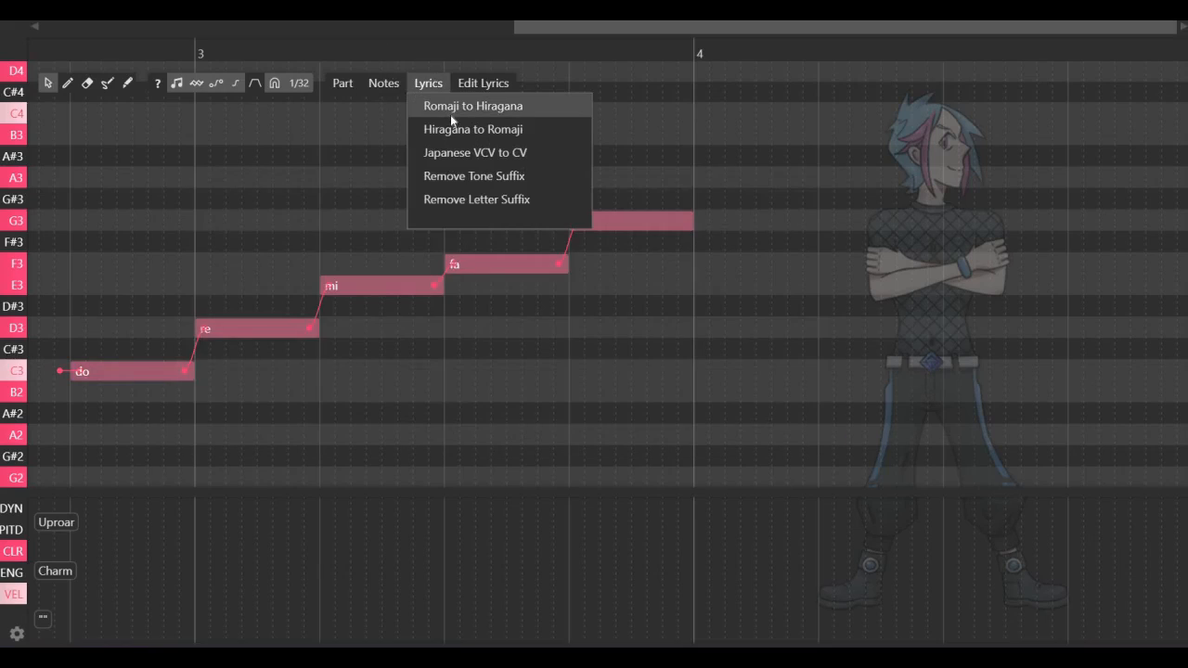
left_click(450, 111)
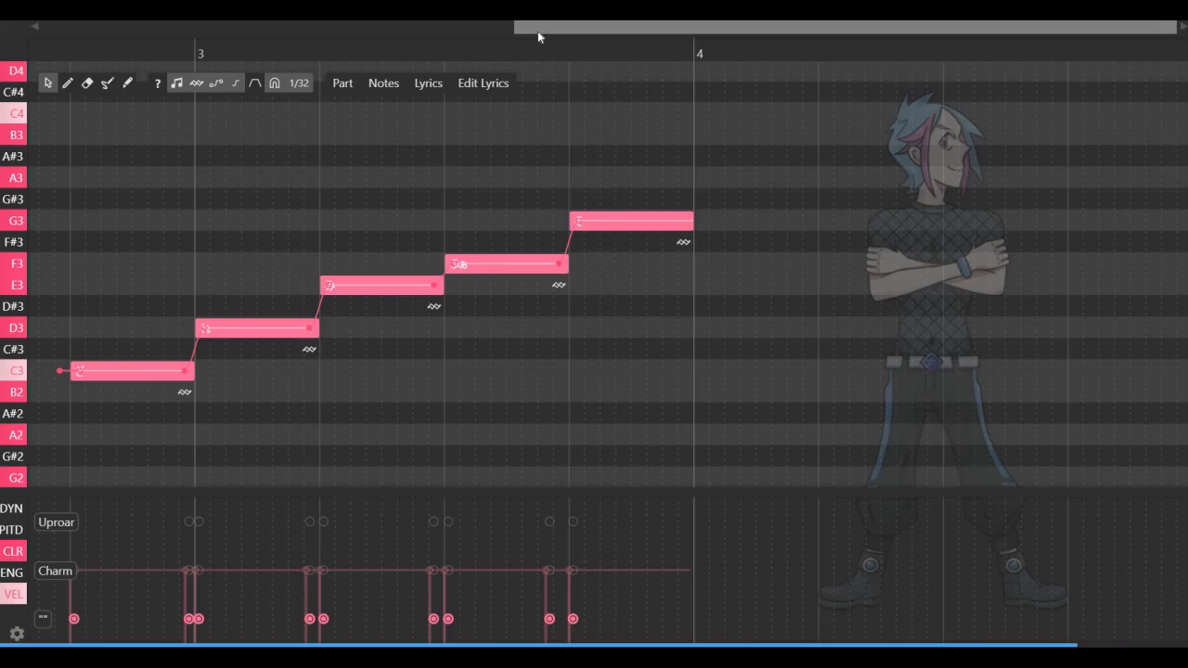
Play back the five notes from just before the first one and close the piano roll
left_click_drag(538, 32, 446, 39)
left_click(157, 52)
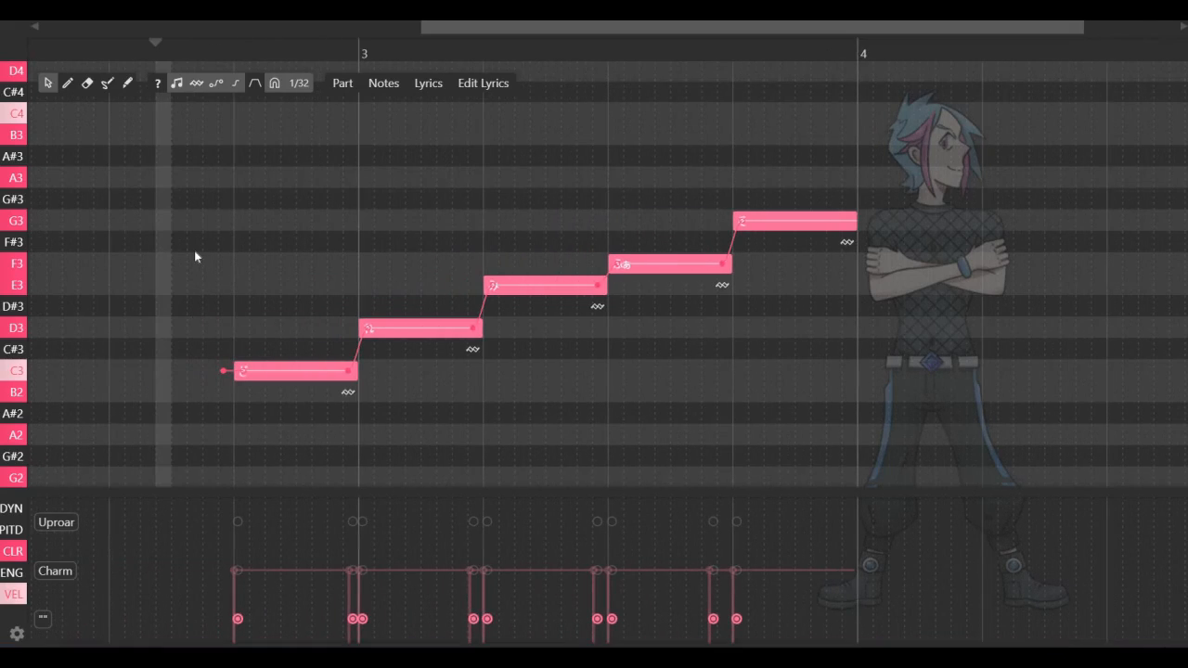
scroll(195, 256, "down", 2)
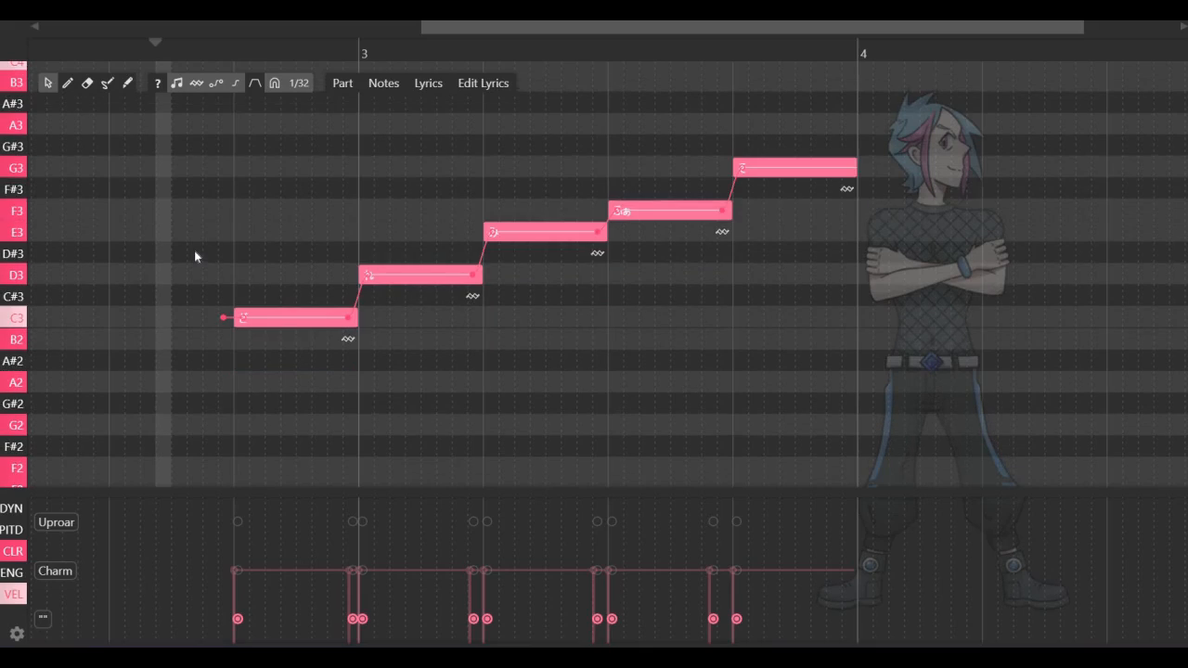
key("space")
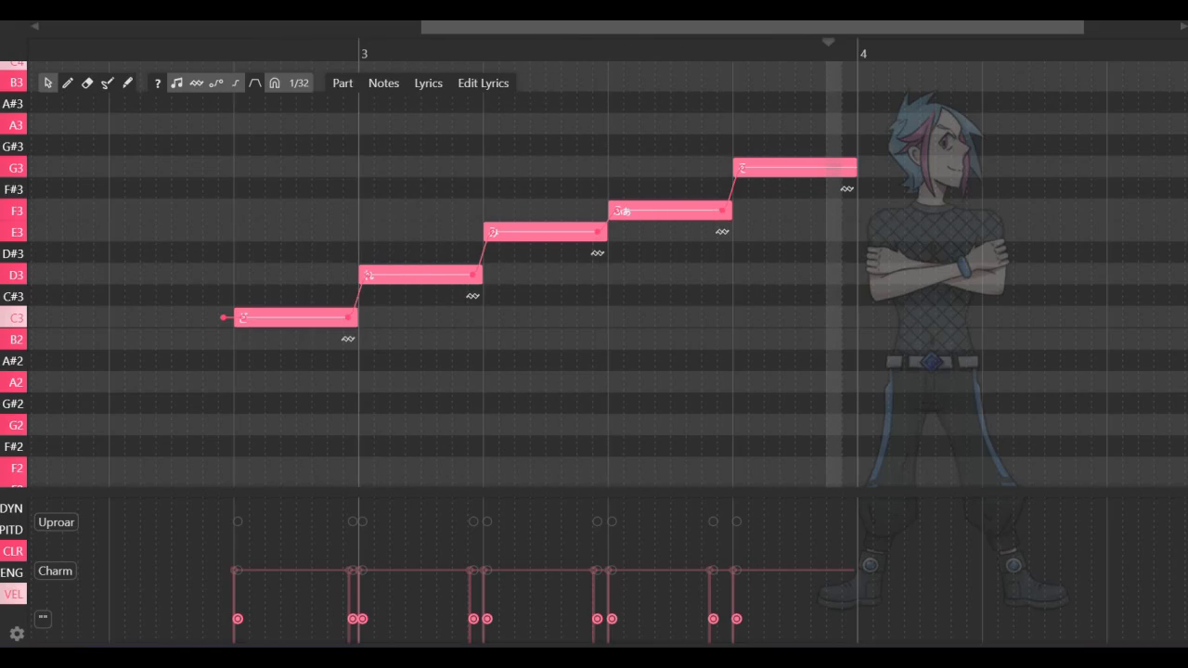
left_click(1147, 6)
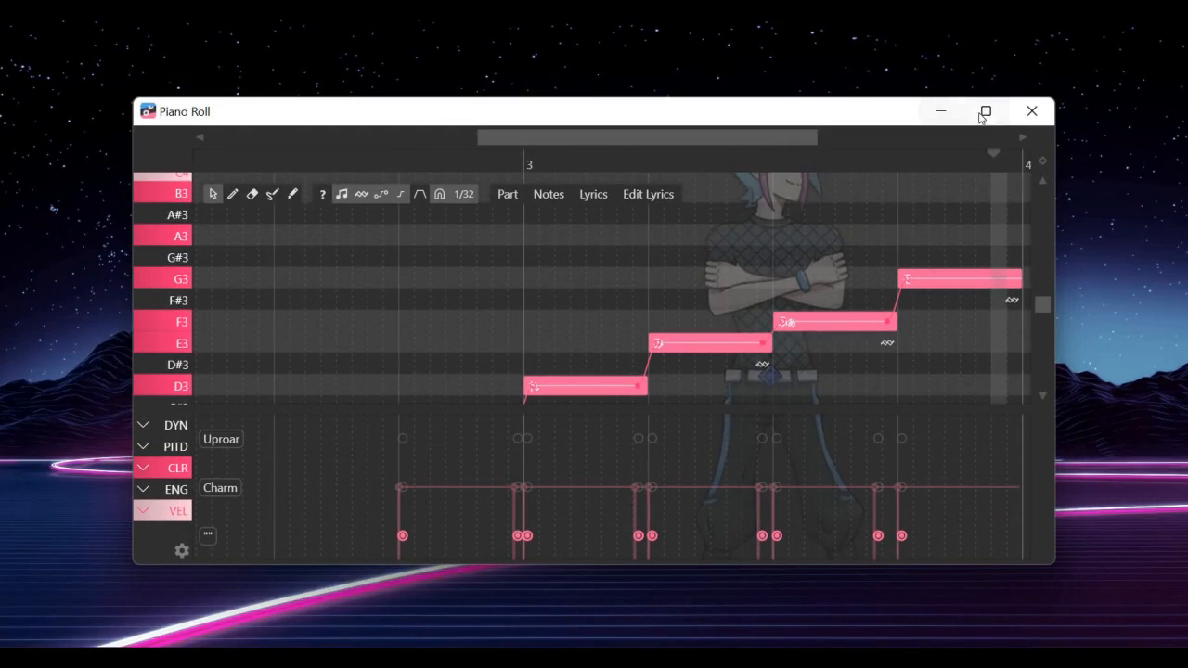
left_click(1032, 112)
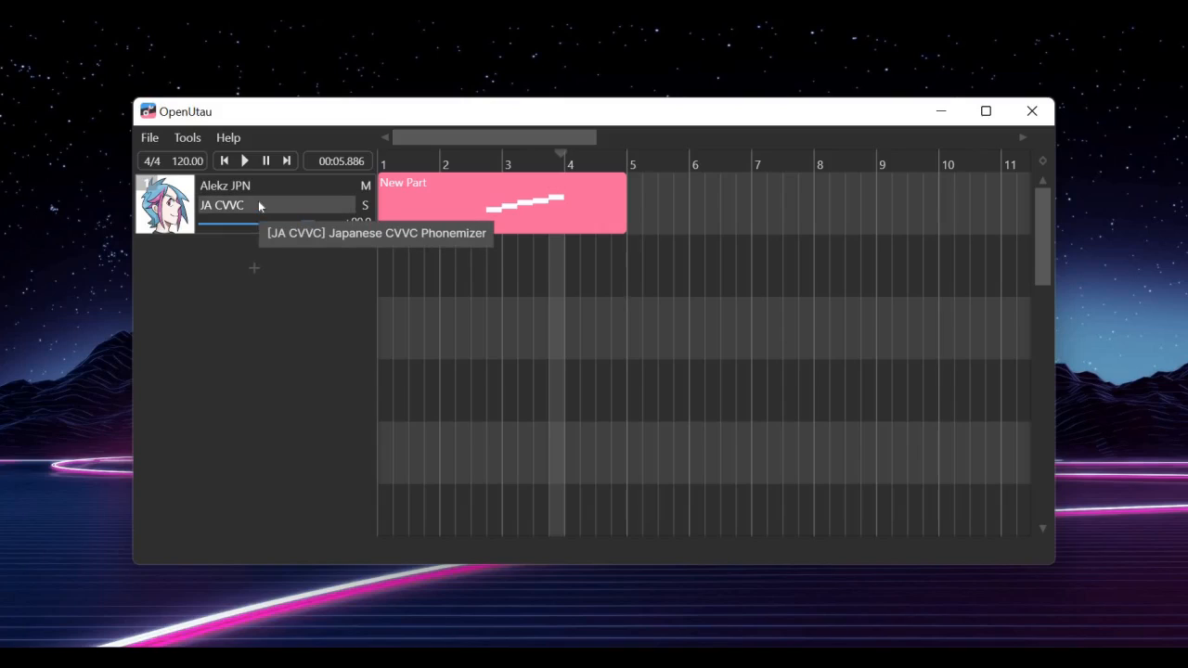
Reopen the part in a maximized piano roll with the playhead just before the first note and the CLR expression displayed
double_click(556, 201)
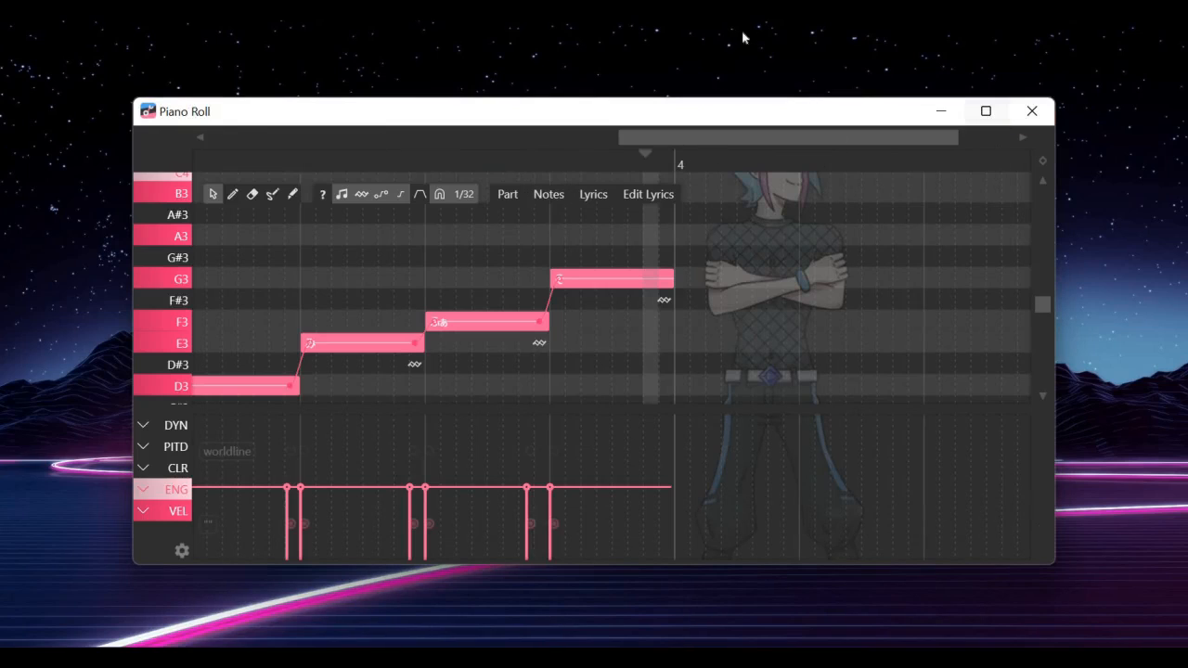
left_click(985, 112)
left_click_drag(557, 29, 328, 53)
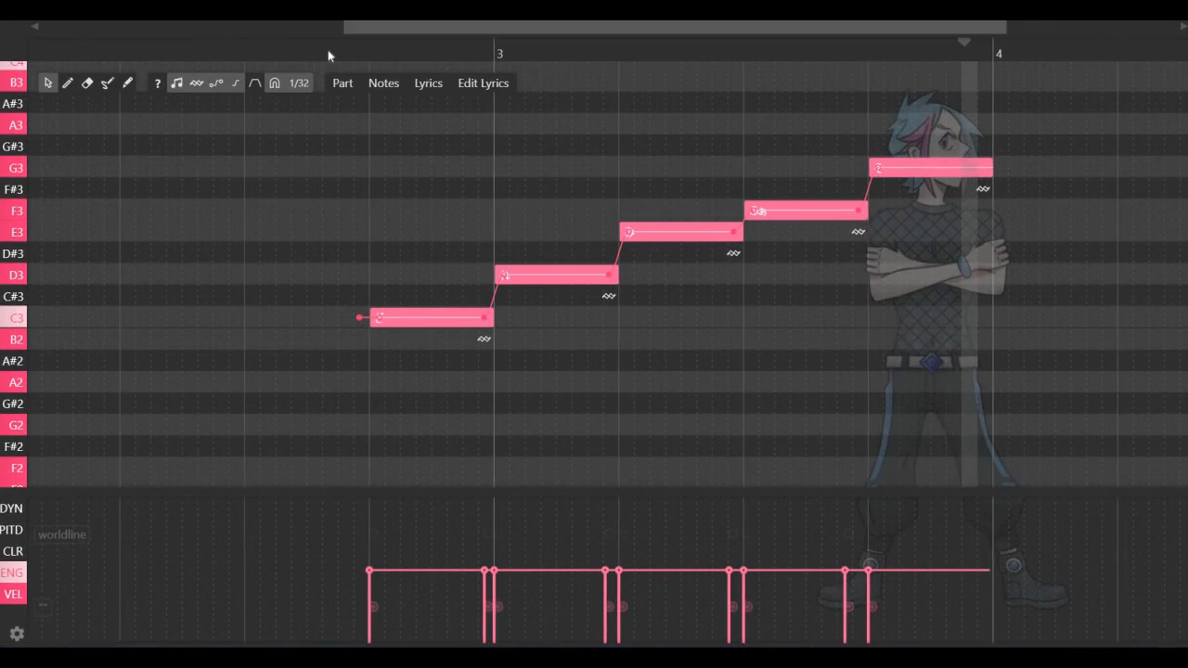
left_click(328, 55)
left_click(13, 554)
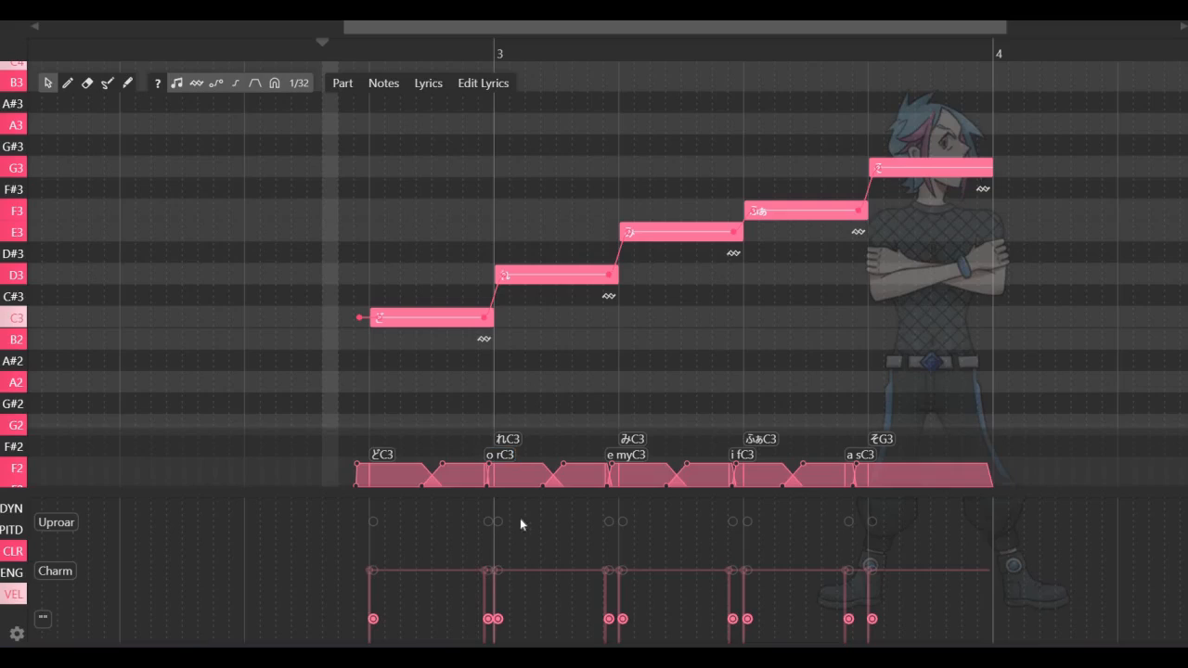
Set the voice color of the second and fourth notes' phonemes to Charm and the third and fifth notes' phonemes to Uproar
left_click(489, 570)
left_click(524, 570)
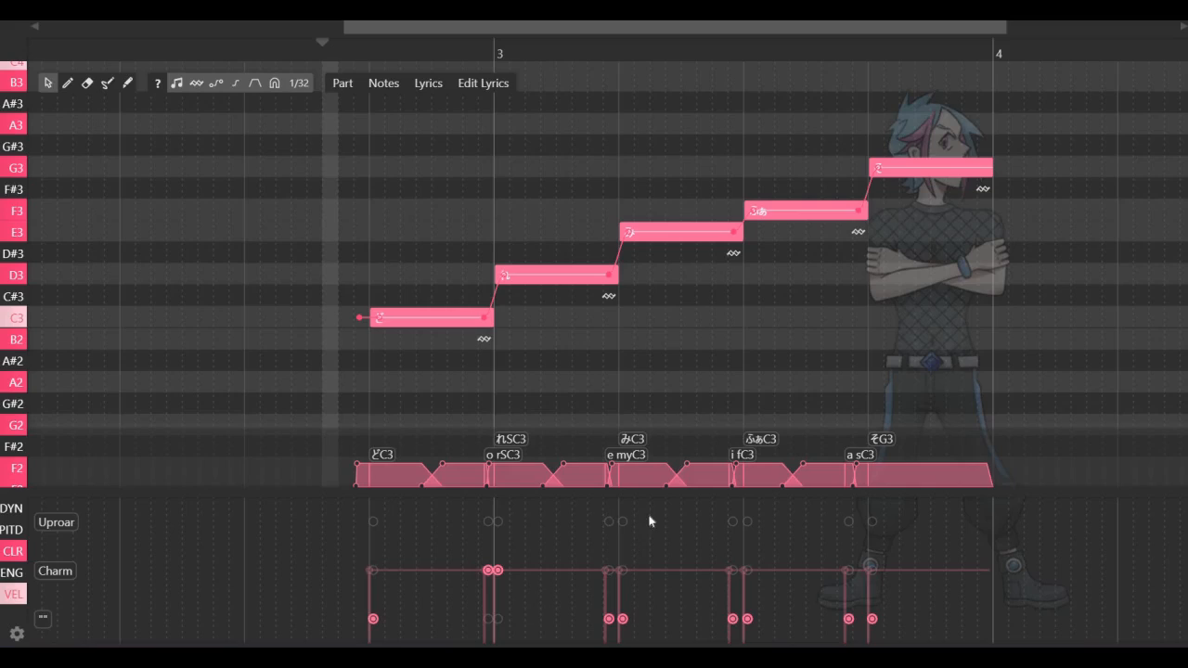
left_click(650, 521)
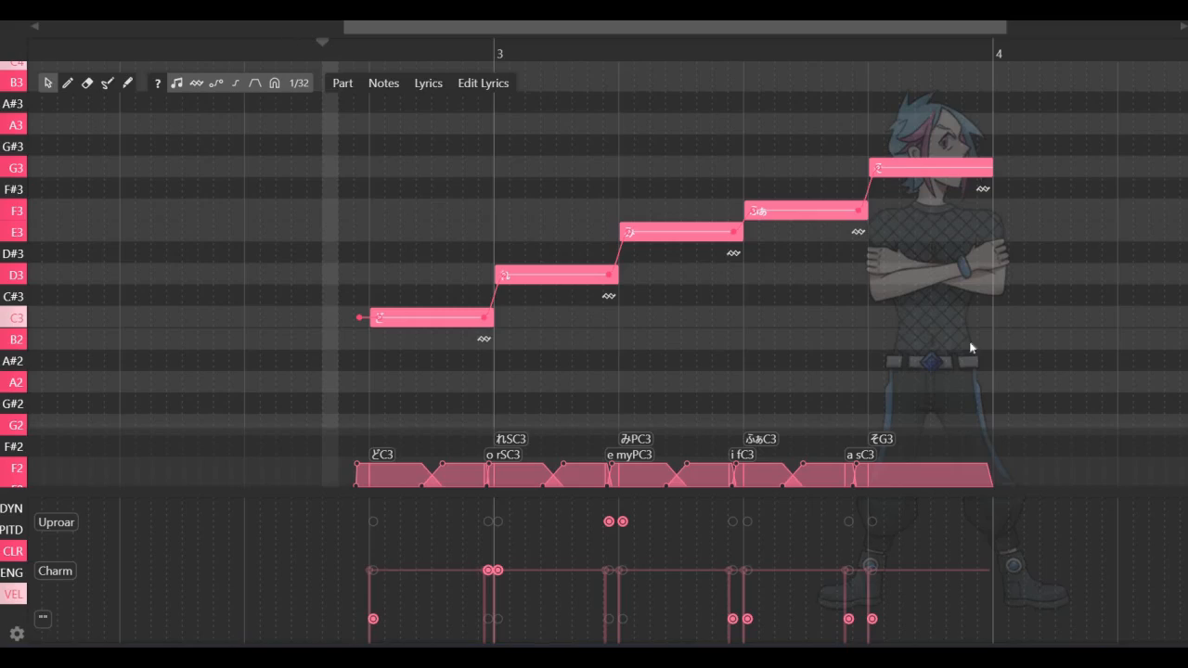
left_click(747, 570)
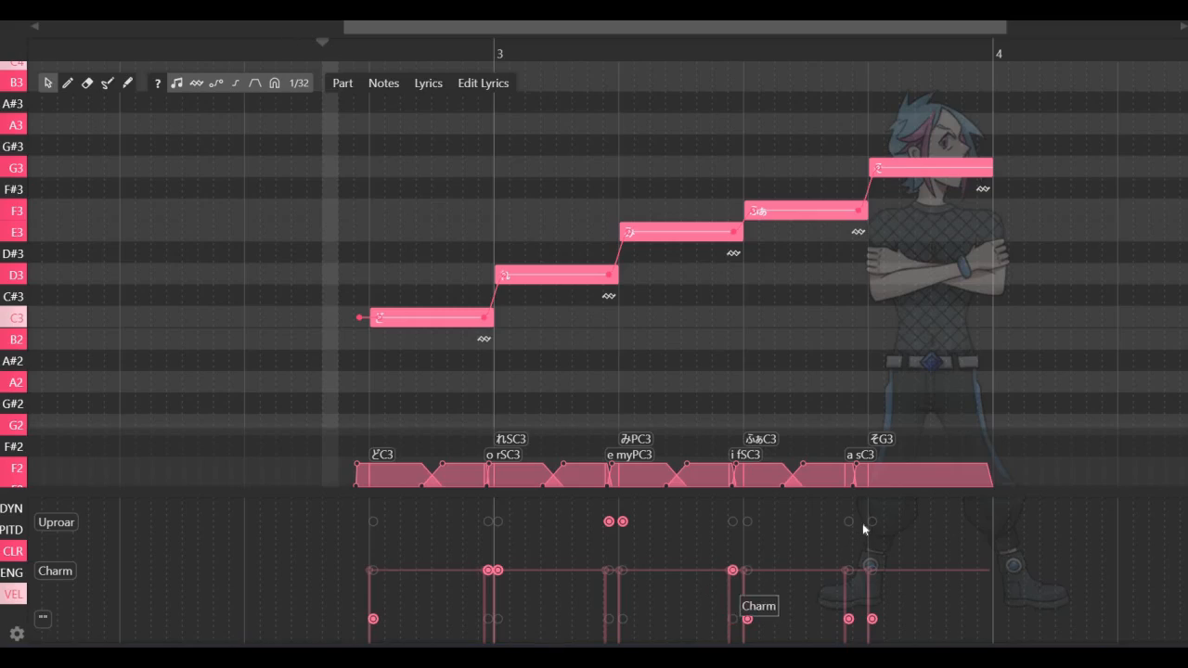
left_click(872, 521)
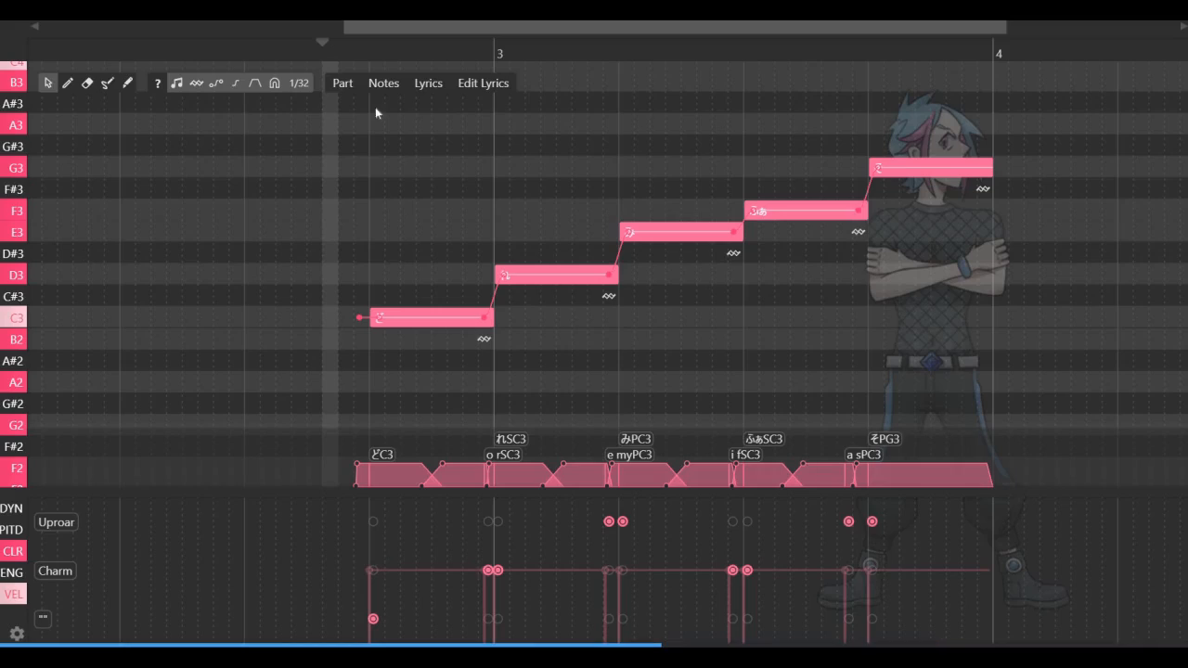
Play back the five notes with their alternating voice colors and return the playhead to before the first note
left_click(307, 53)
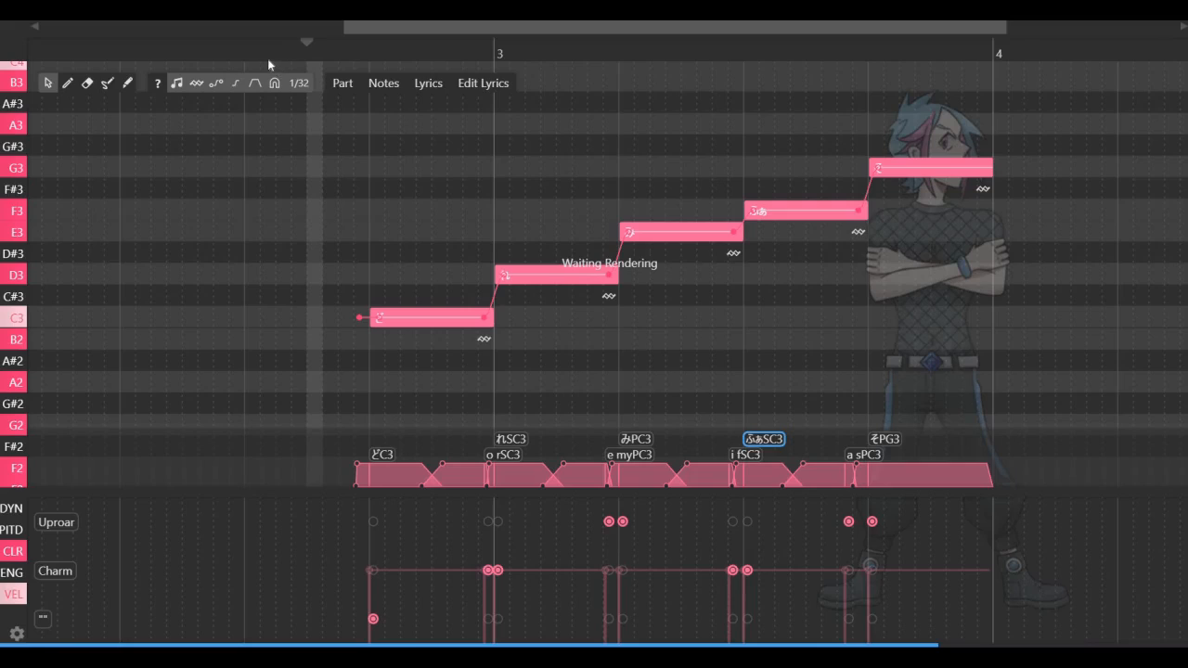
key("space")
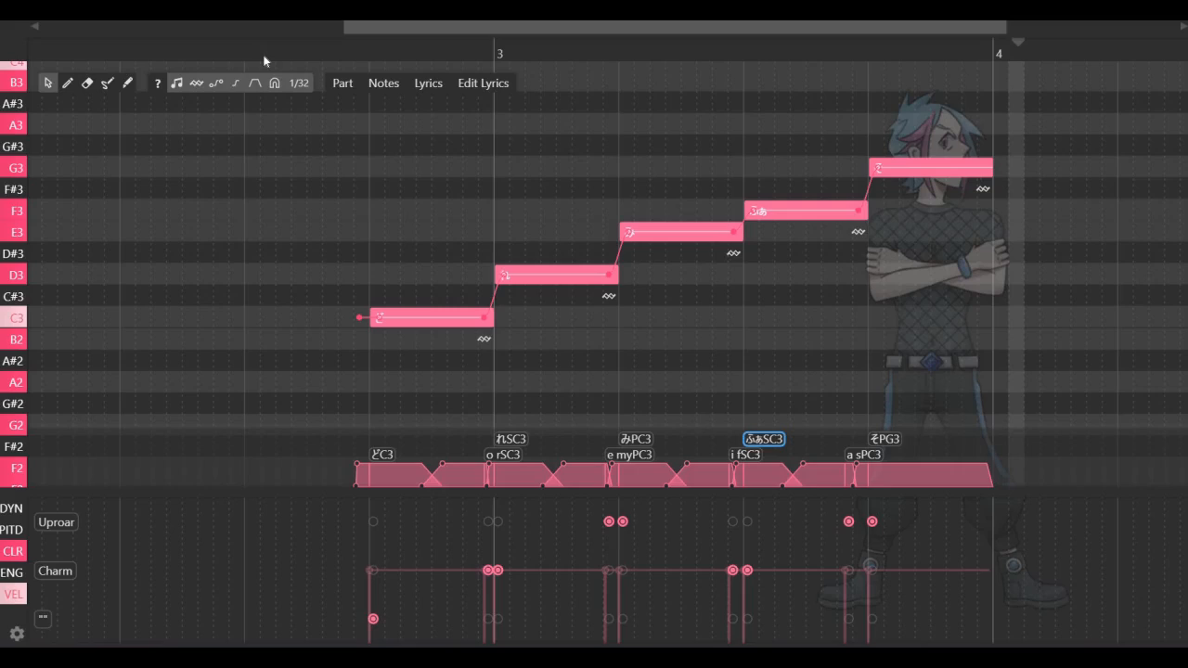
left_click(264, 57)
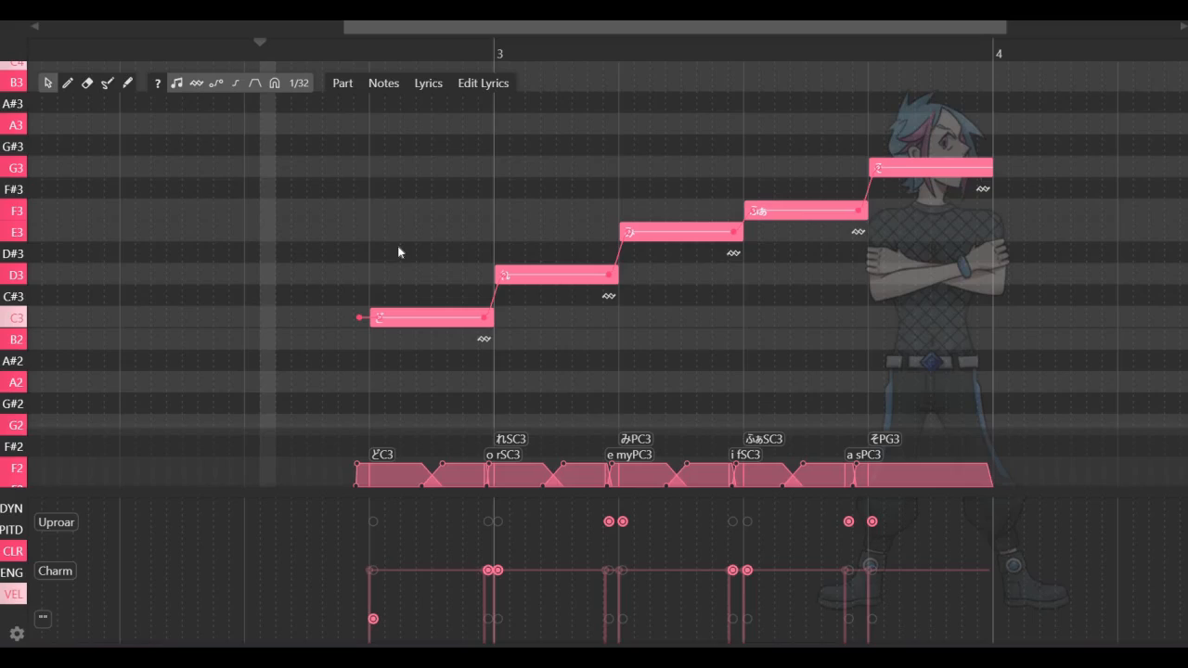
Set transition phoneme o r to the default color, e my and a s to Charm, and i f to Uproar, and play back the melody
left_click(489, 619)
left_click(607, 570)
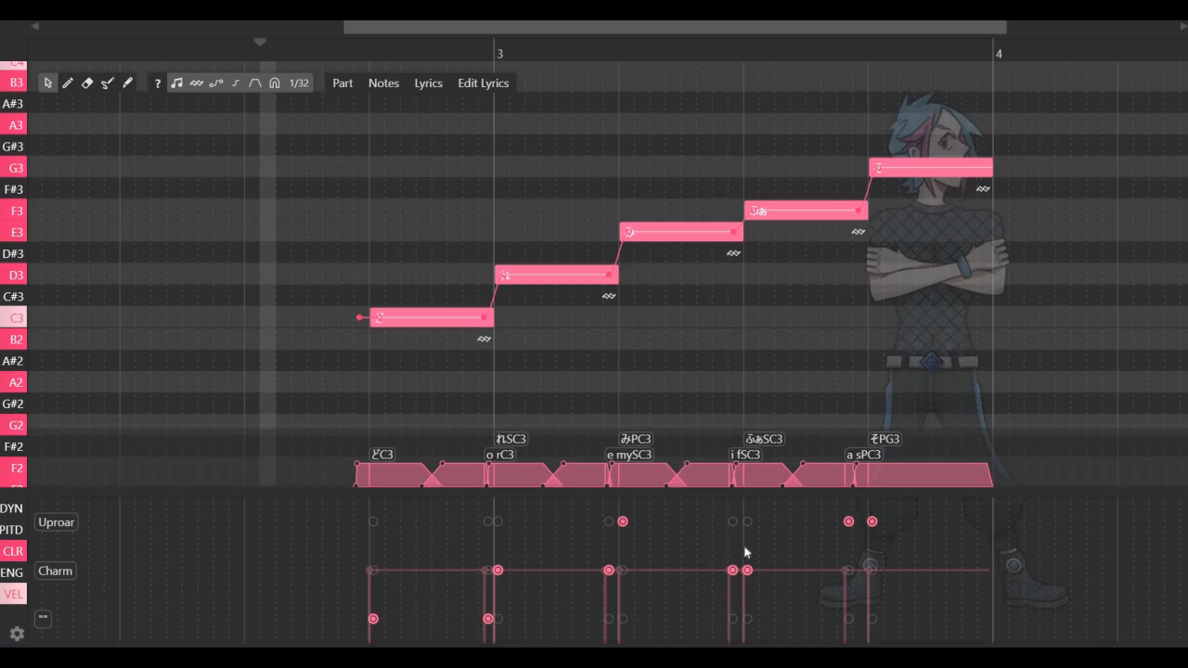
left_click(733, 521)
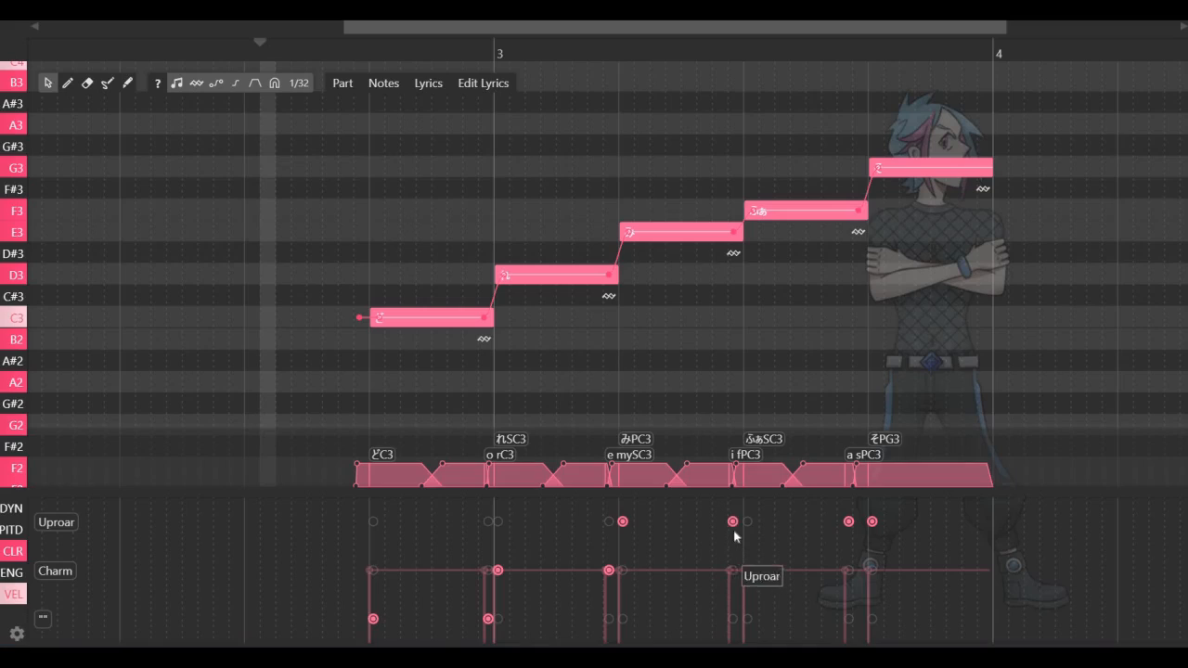
left_click(849, 570)
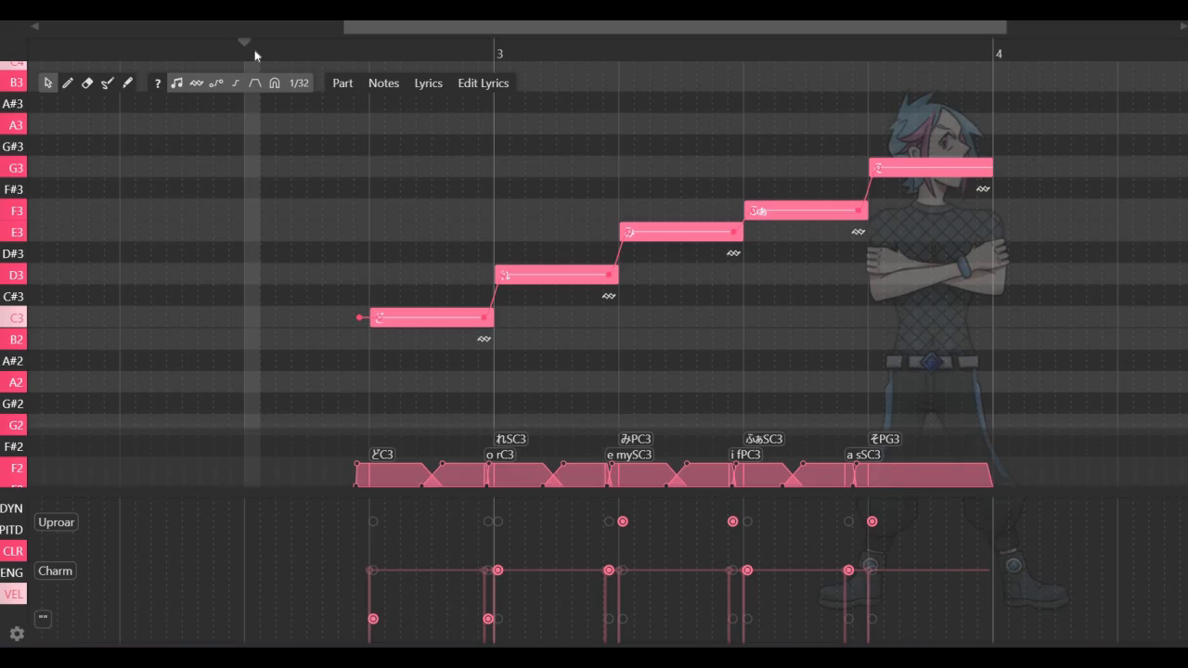
key("space")
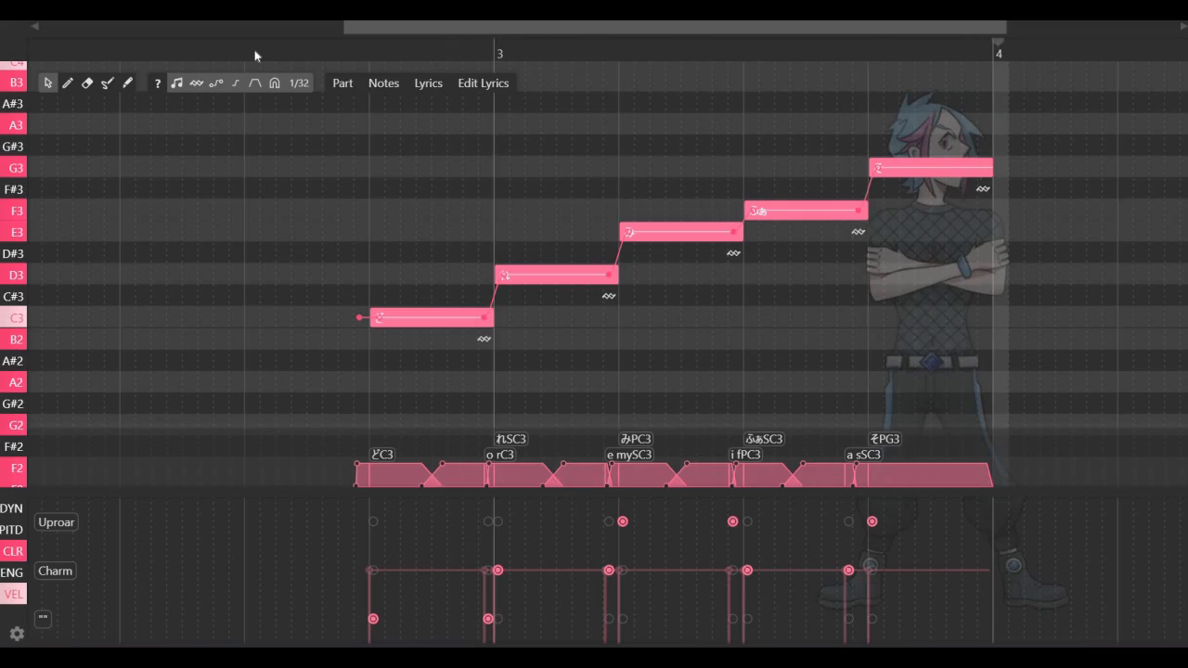
key("space")
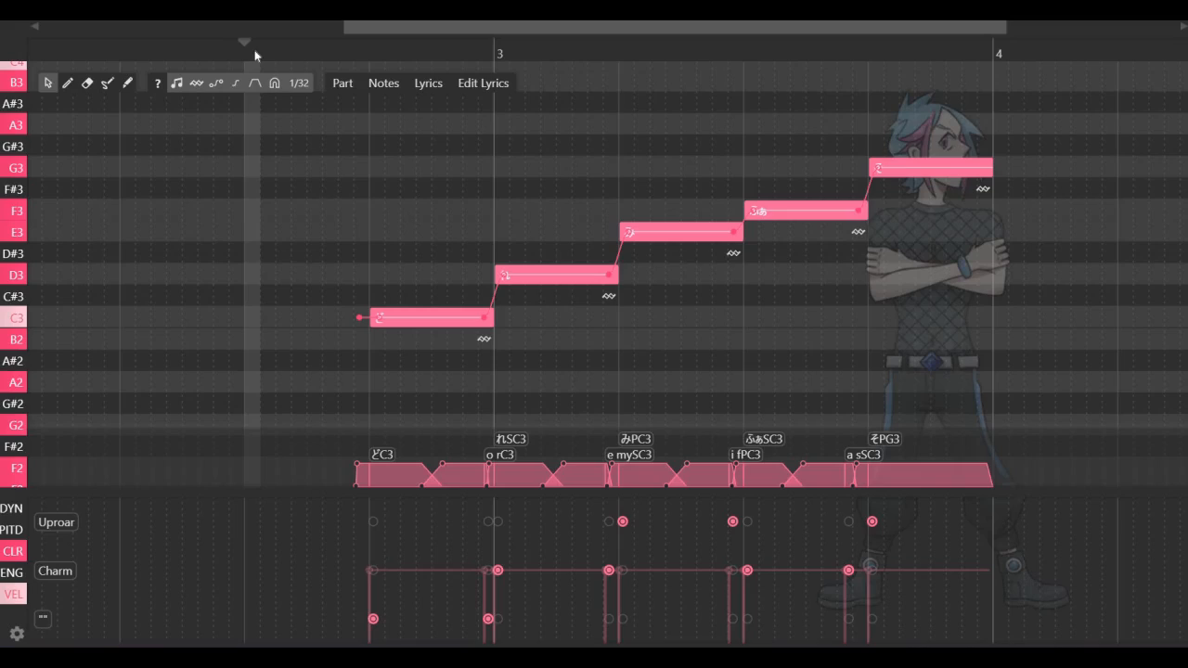